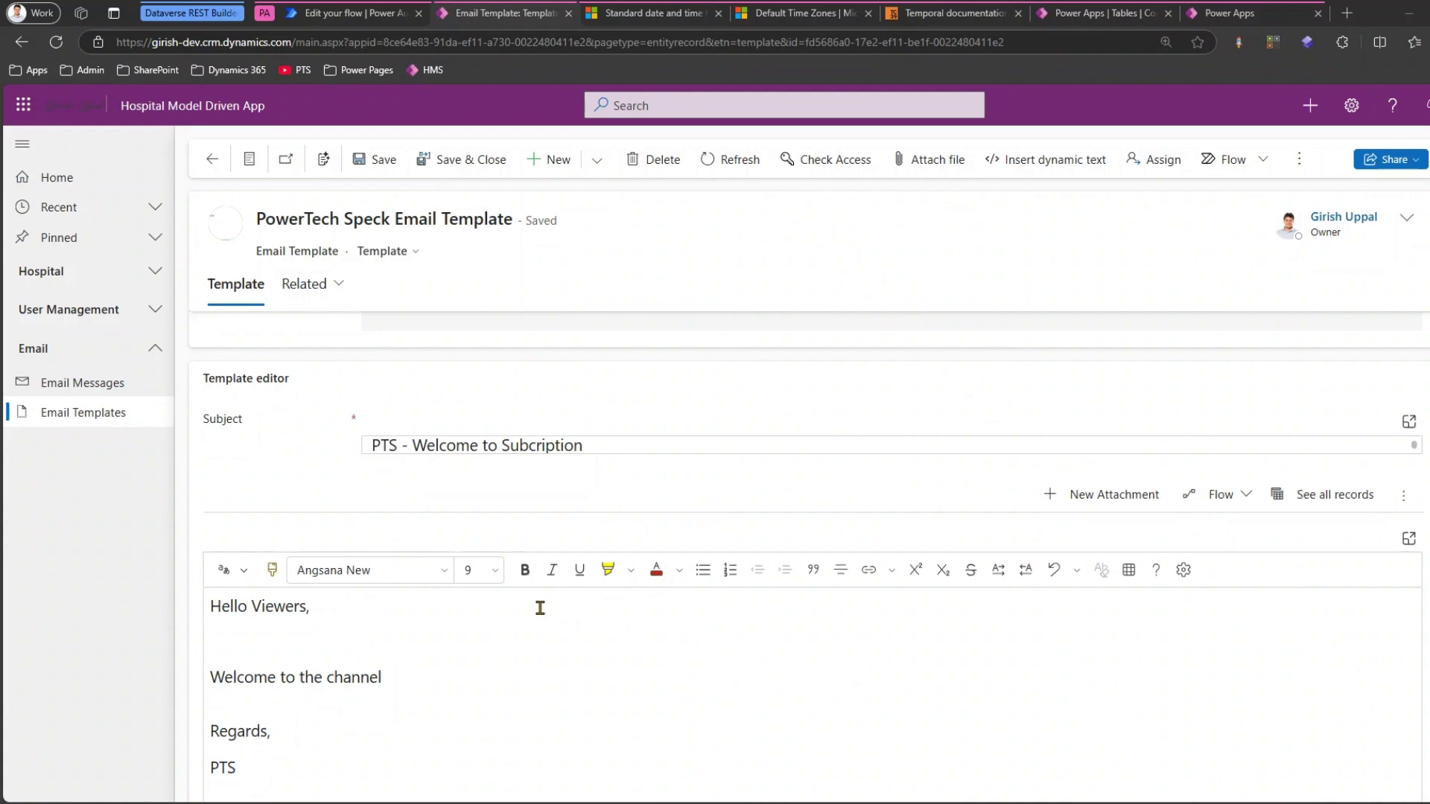
Switch to the Send Email From Template flow in Power Automate and examine the parameters of both unbound actions
left_click(362, 13)
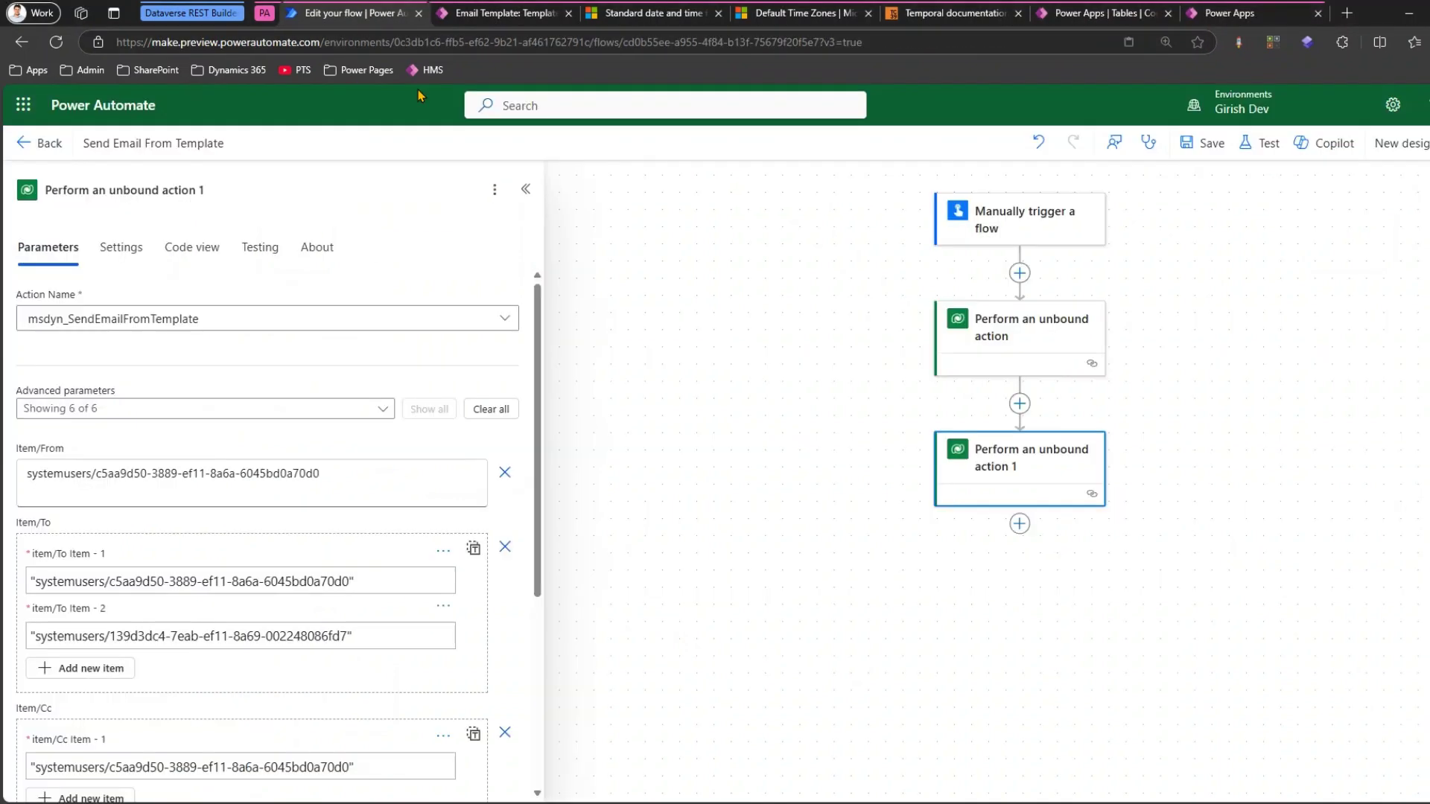
left_click(1046, 353)
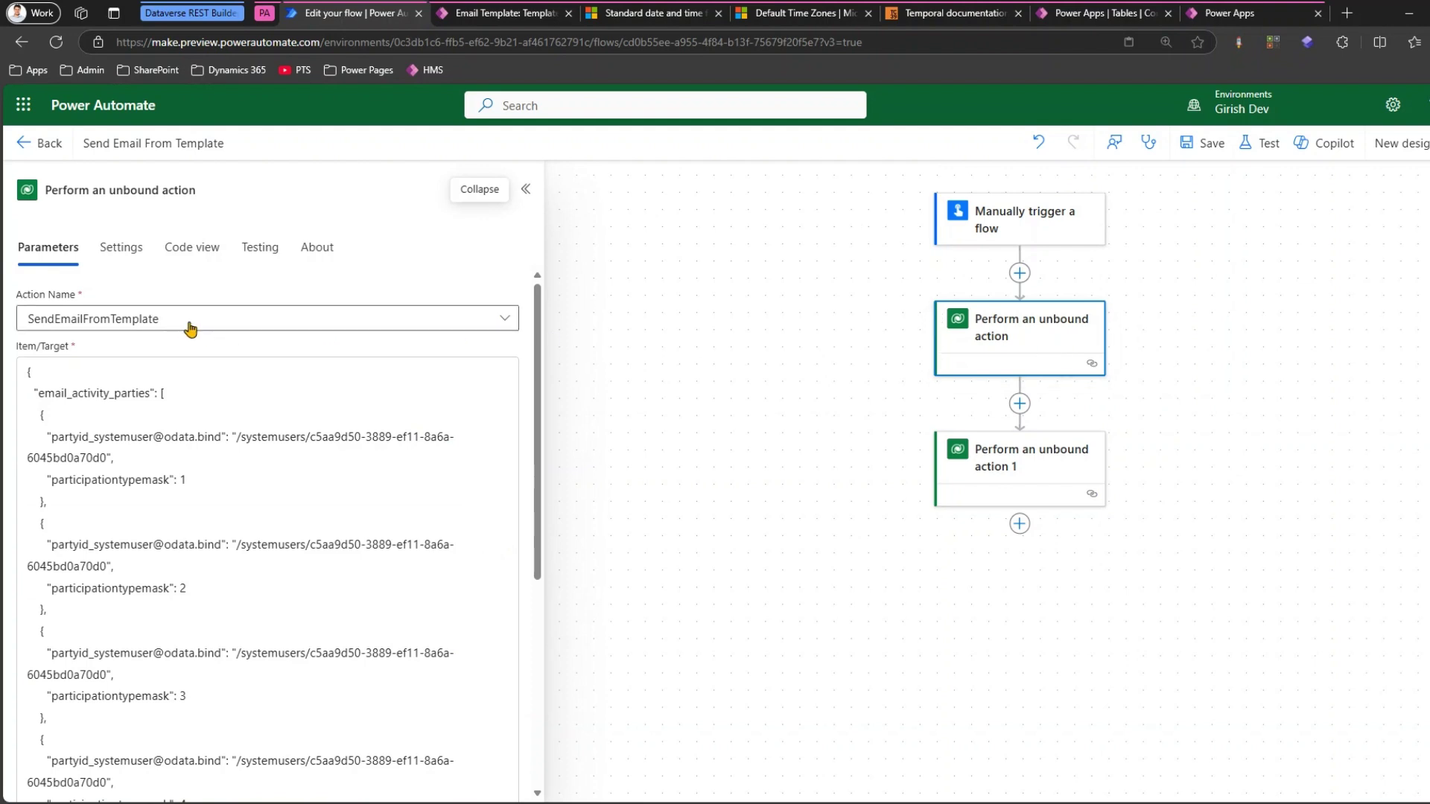
left_click(983, 480)
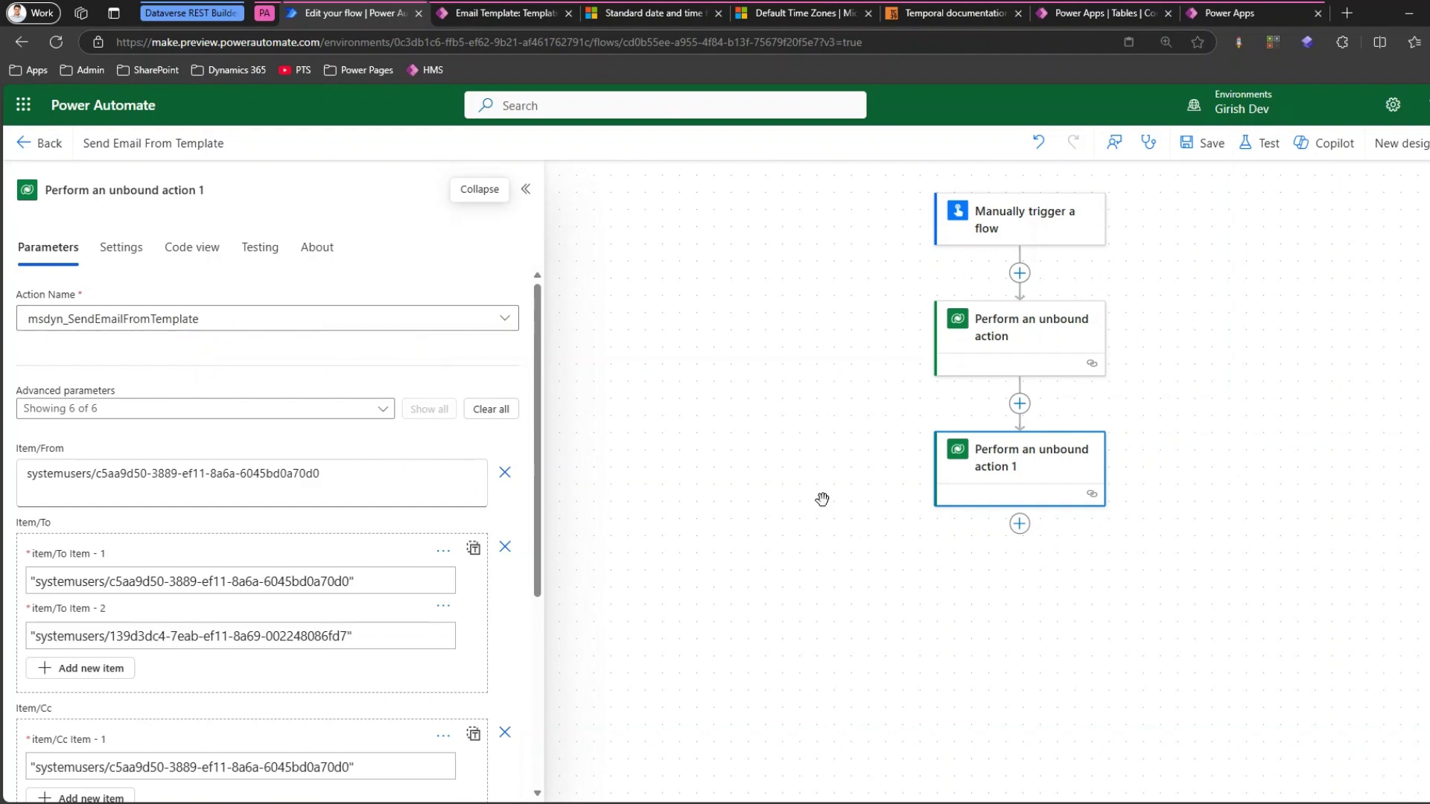
In the Hospital Model Driven App, open the last PTS - Welcome to Subcription message under All Emails and examine its recipients, subject and body
left_click(492, 17)
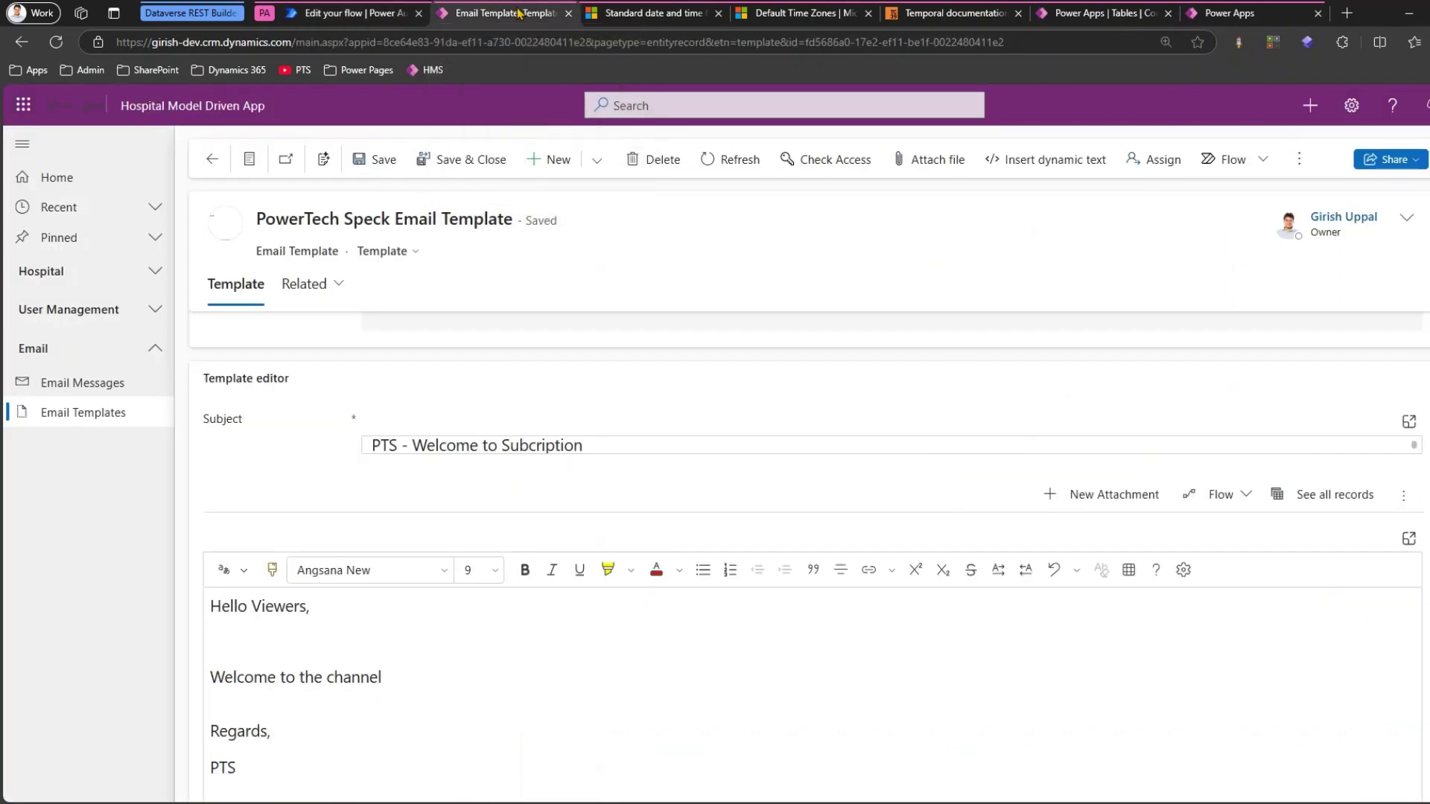
left_click(106, 390)
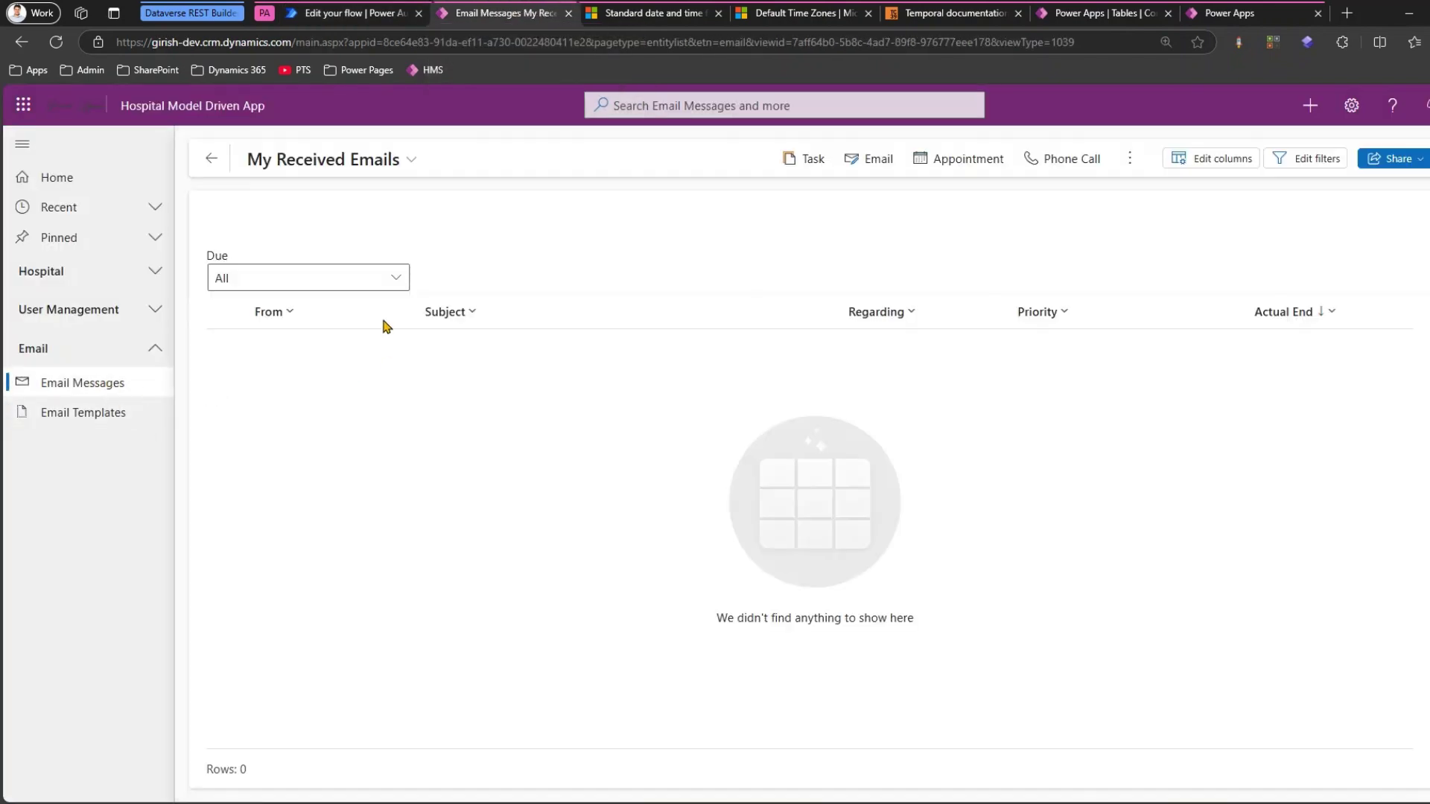
left_click(364, 166)
left_click(283, 232)
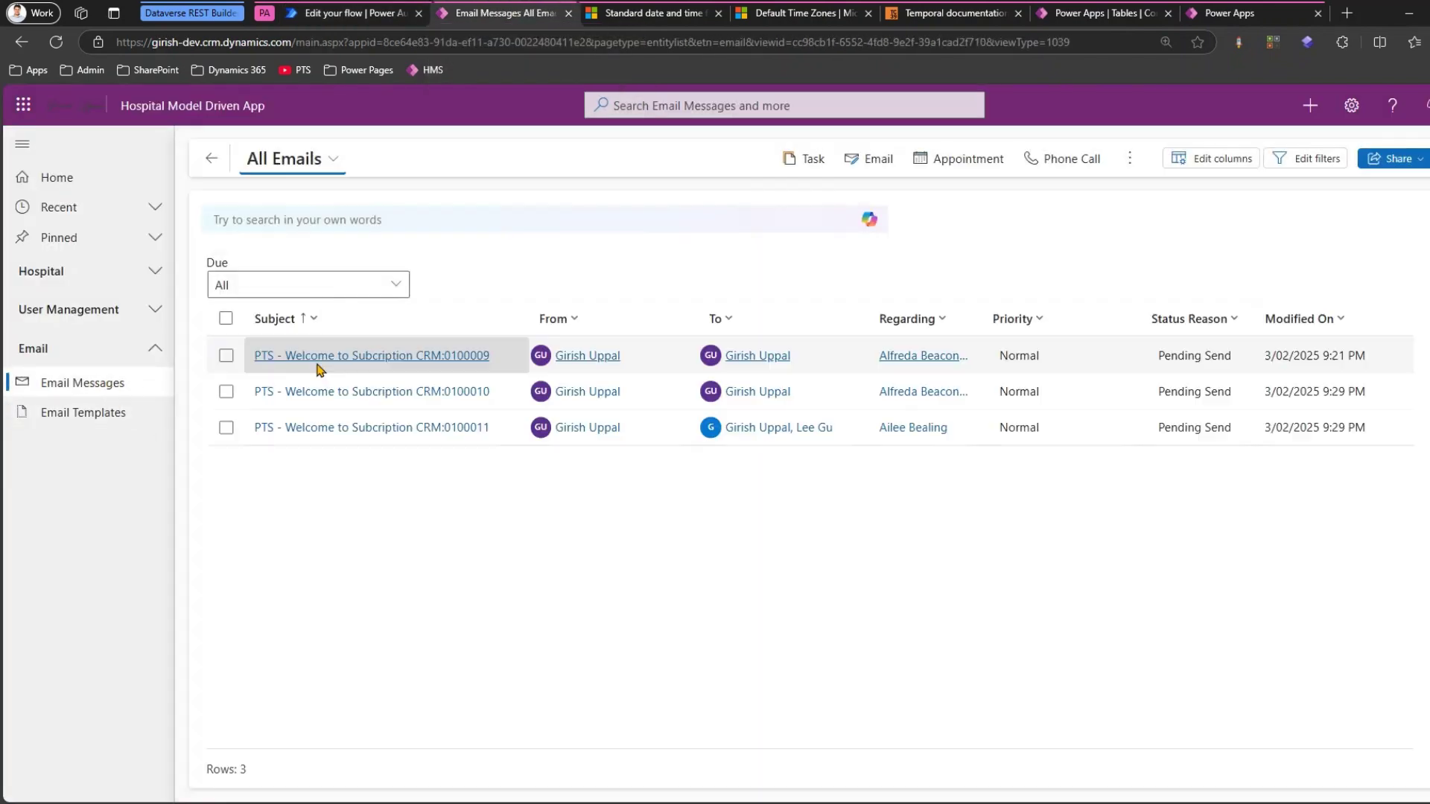
left_click(383, 434)
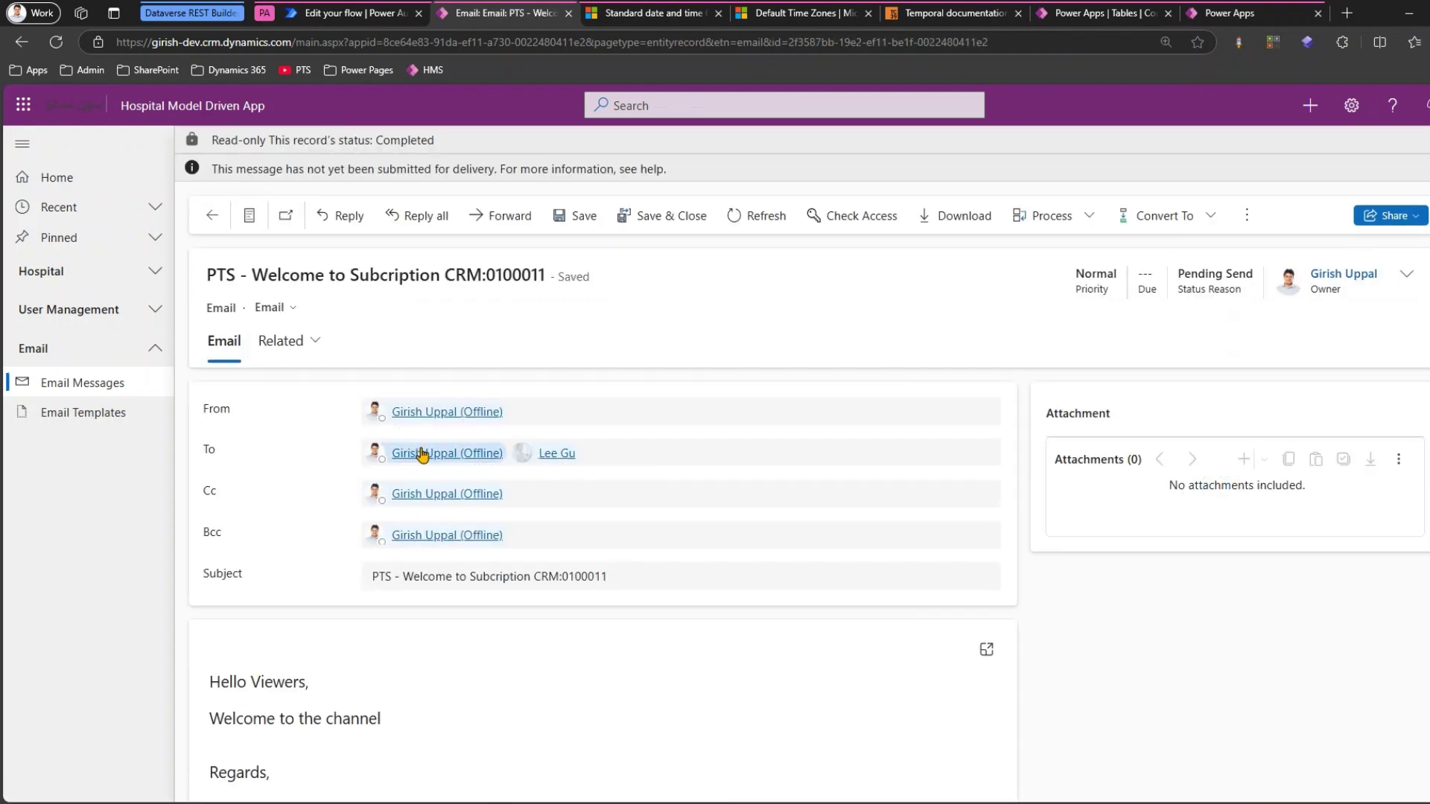
scroll(394, 535, "down", 2)
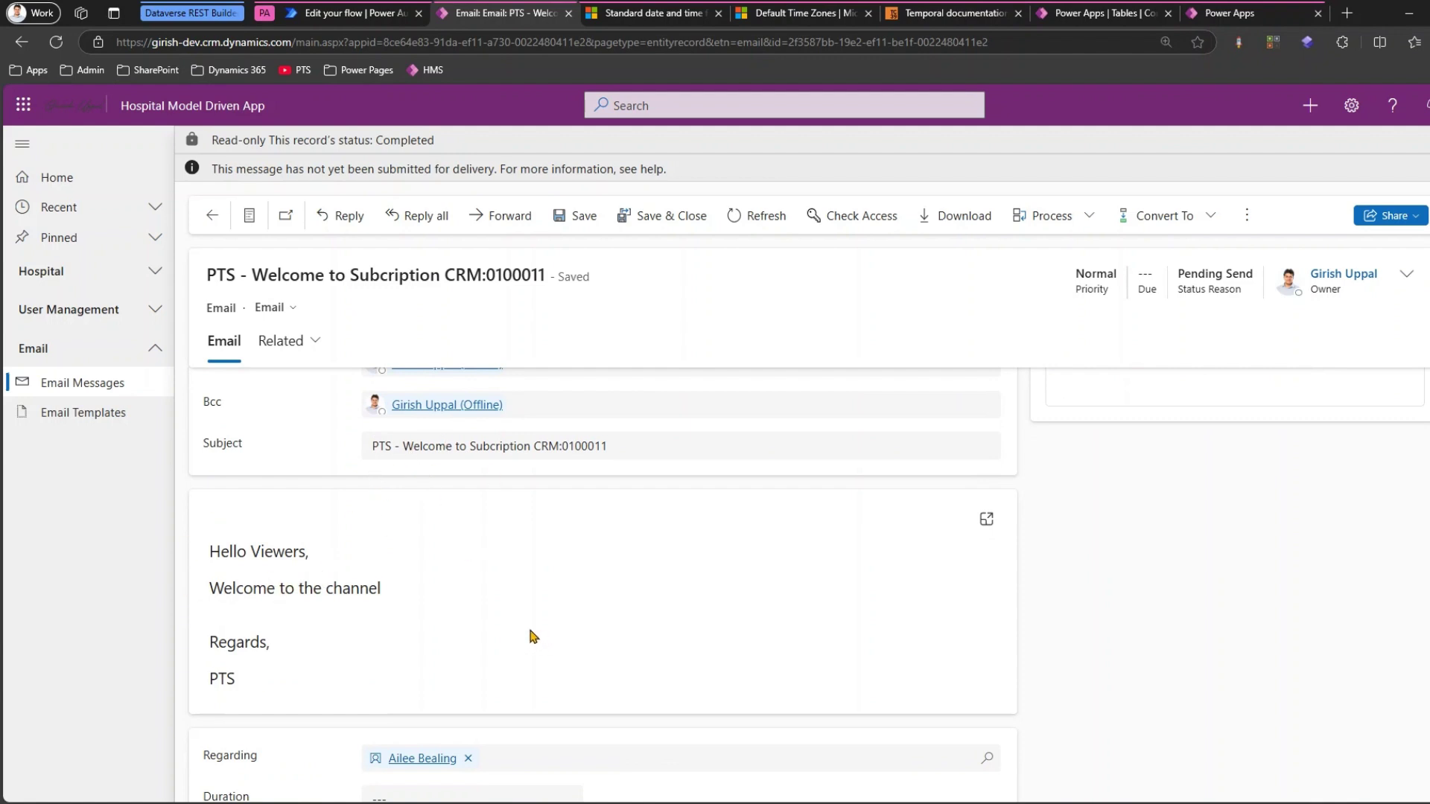
mouse_move(352, 426)
left_mouse_down()
mouse_move(367, 458)
mouse_move(552, 465)
left_mouse_up()
mouse_move(197, 528)
left_mouse_down()
mouse_move(222, 748)
mouse_move(441, 698)
left_mouse_up()
mouse_move(519, 634)
left_mouse_down()
mouse_move(637, 532)
mouse_move(461, 634)
left_mouse_up()
mouse_move(480, 610)
left_mouse_down()
mouse_move(454, 634)
mouse_move(523, 676)
left_mouse_up()
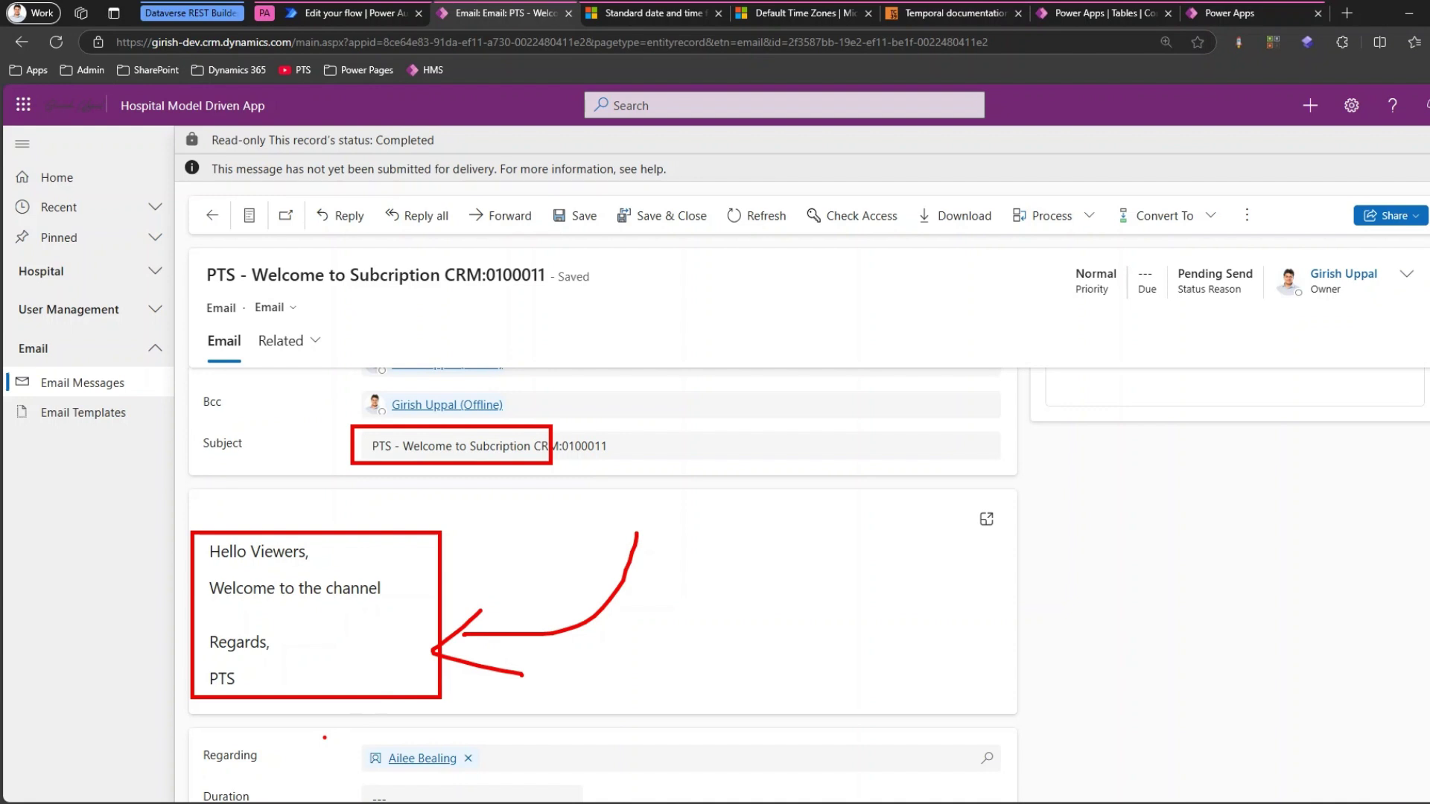
mouse_move(184, 737)
left_mouse_down()
mouse_move(281, 778)
mouse_move(539, 778)
left_mouse_up()
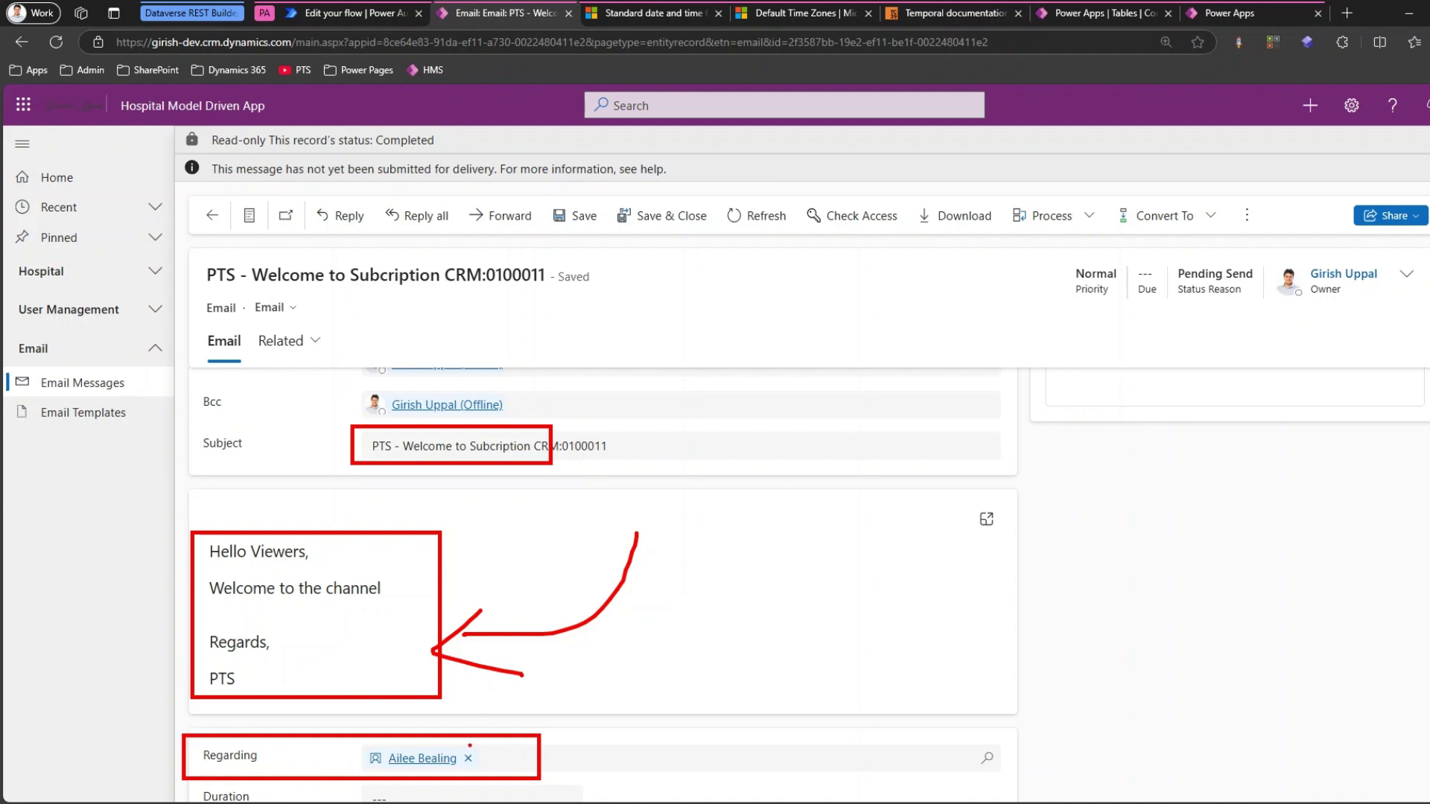
key("Escape")
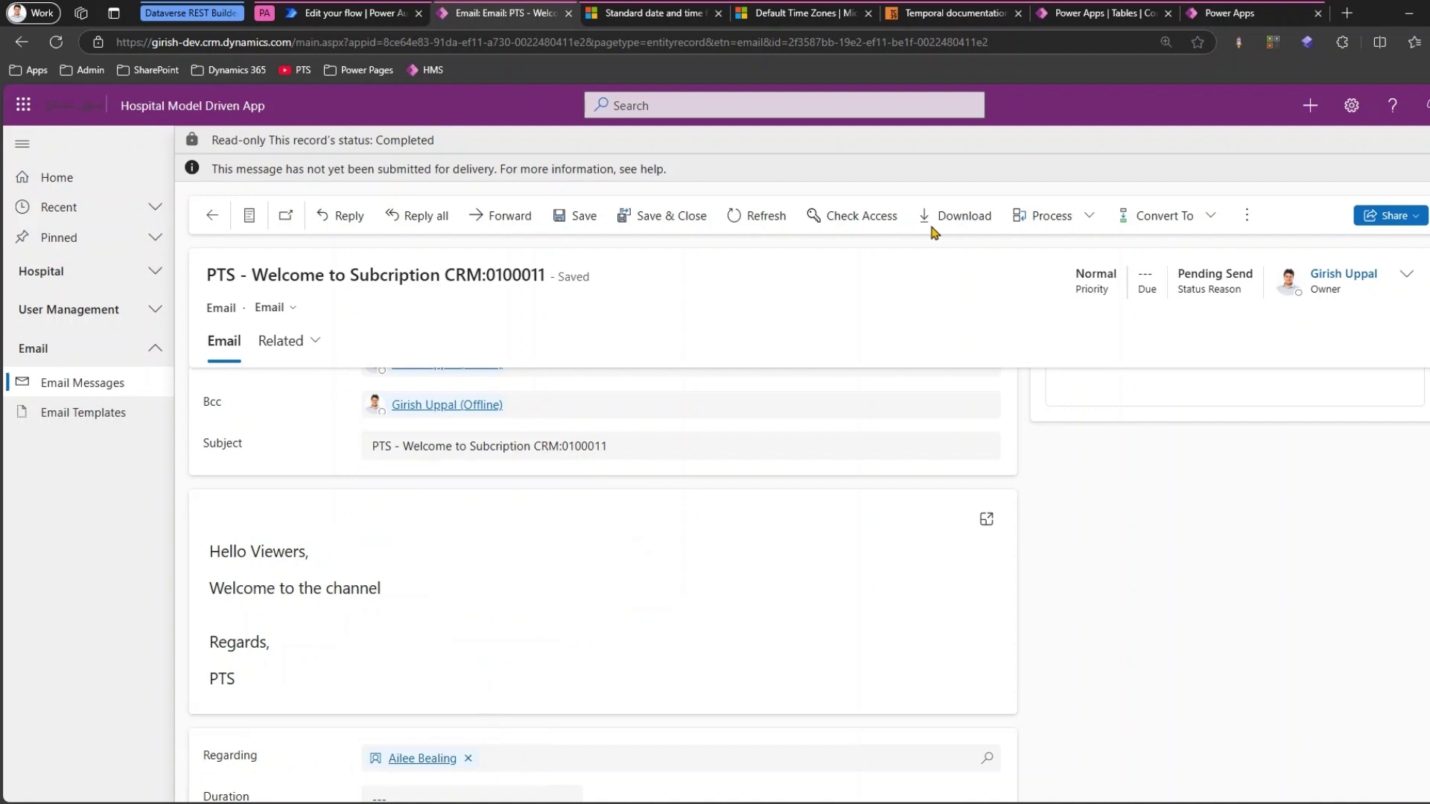
Switch to the Contact table in Power Apps and set Address 1: City to Beijing for the third contact listed
left_click(1102, 14)
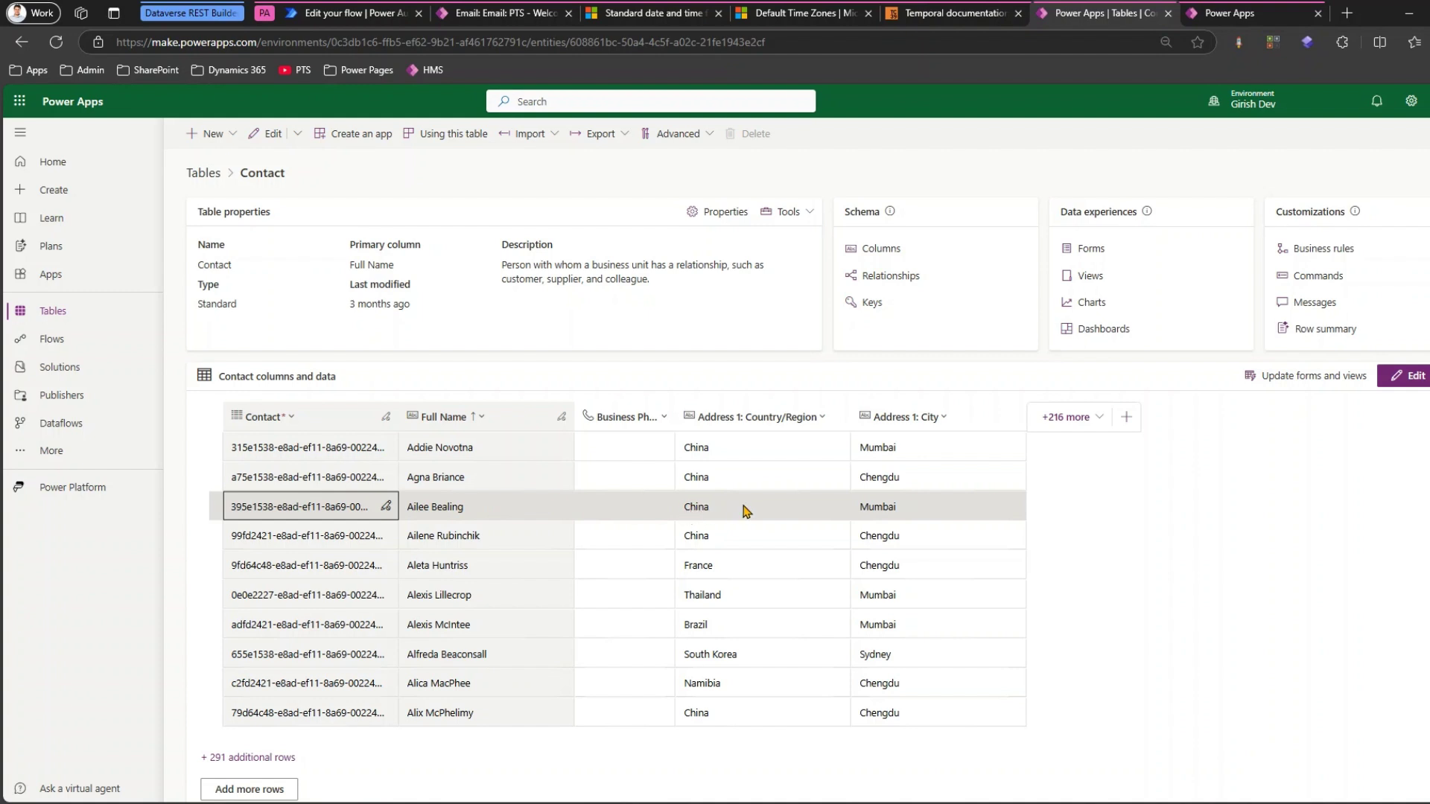
double_click(880, 512)
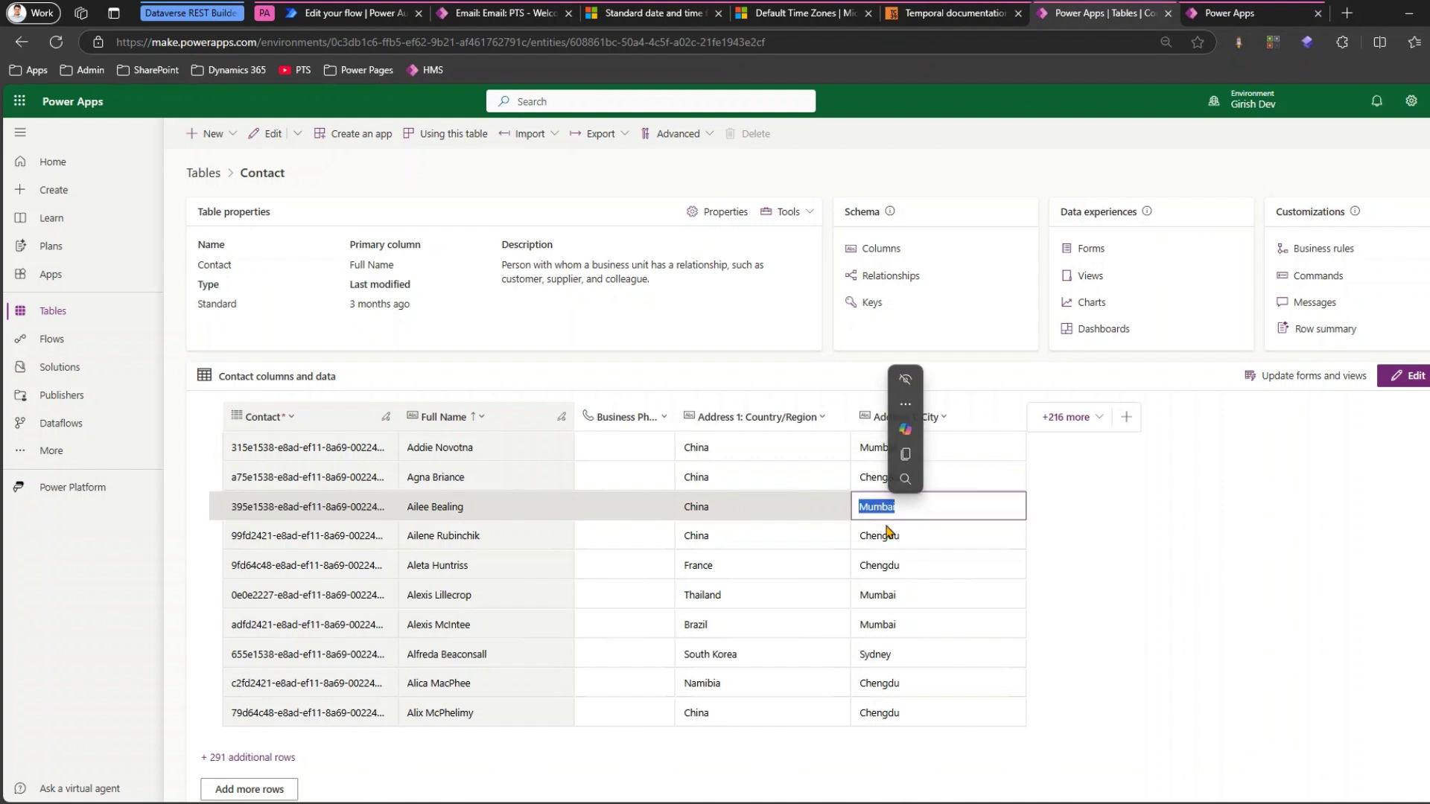
double_click(884, 513)
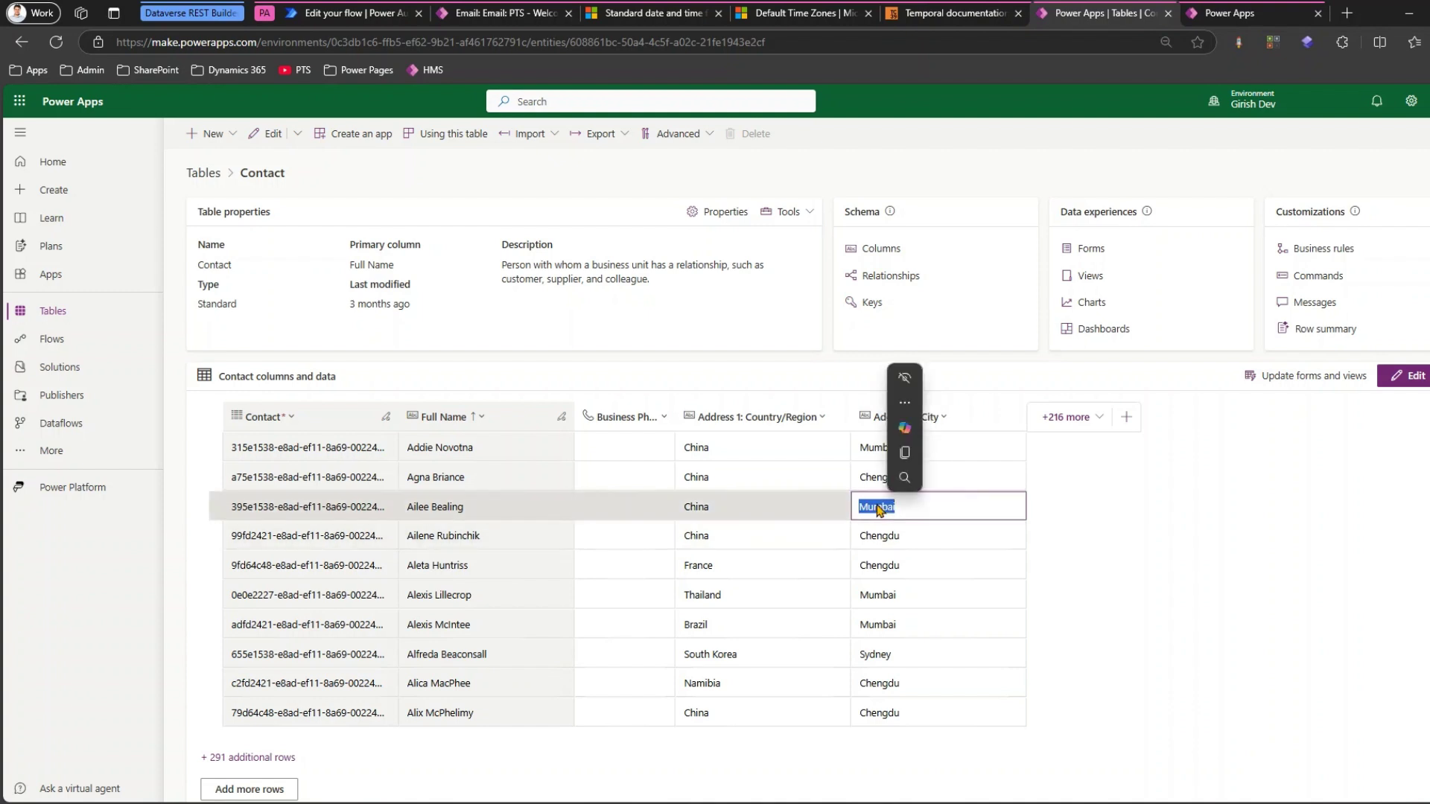
left_click(892, 505)
left_click(888, 507)
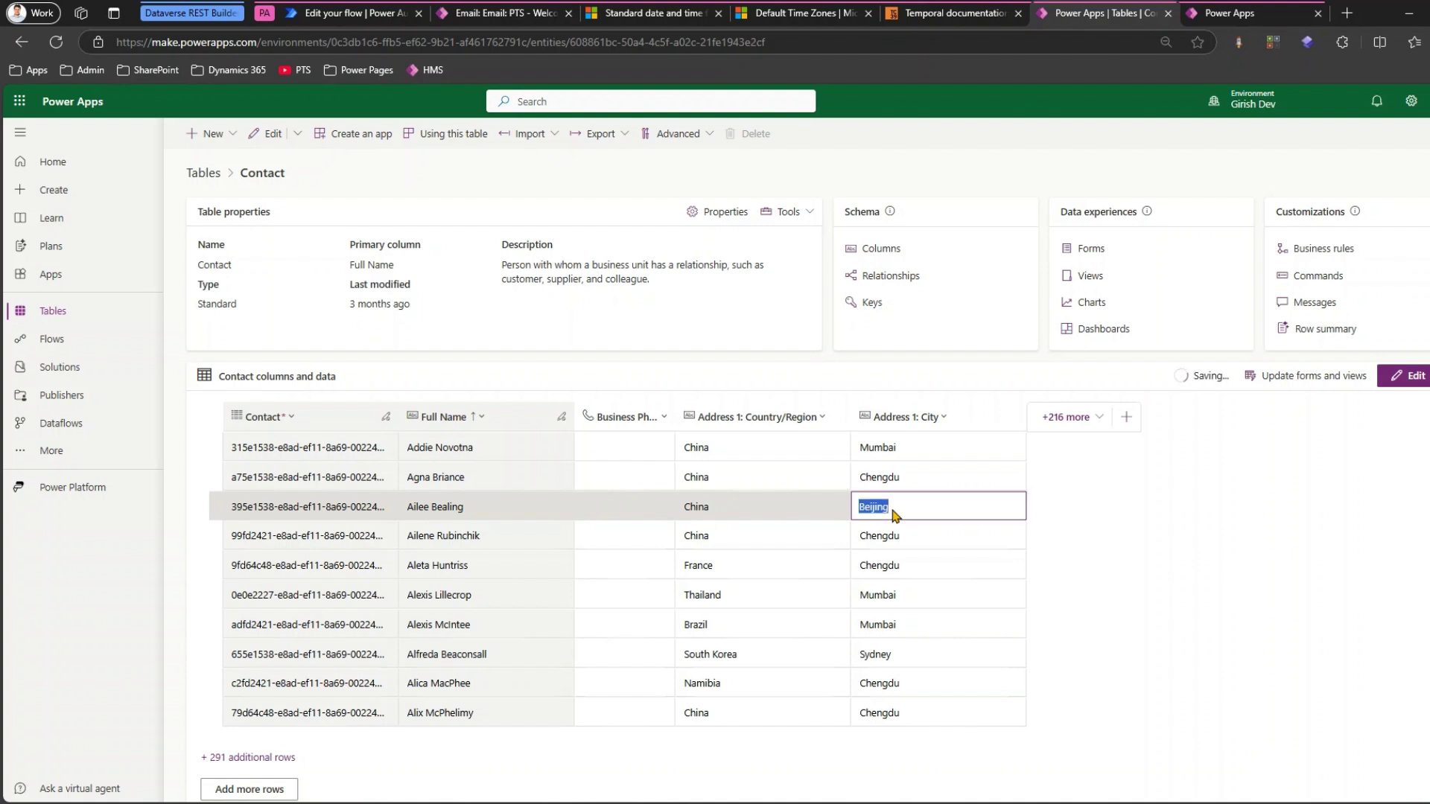
Show the existing Email and Last Name columns in the Contact table's data grid
left_click(1099, 418)
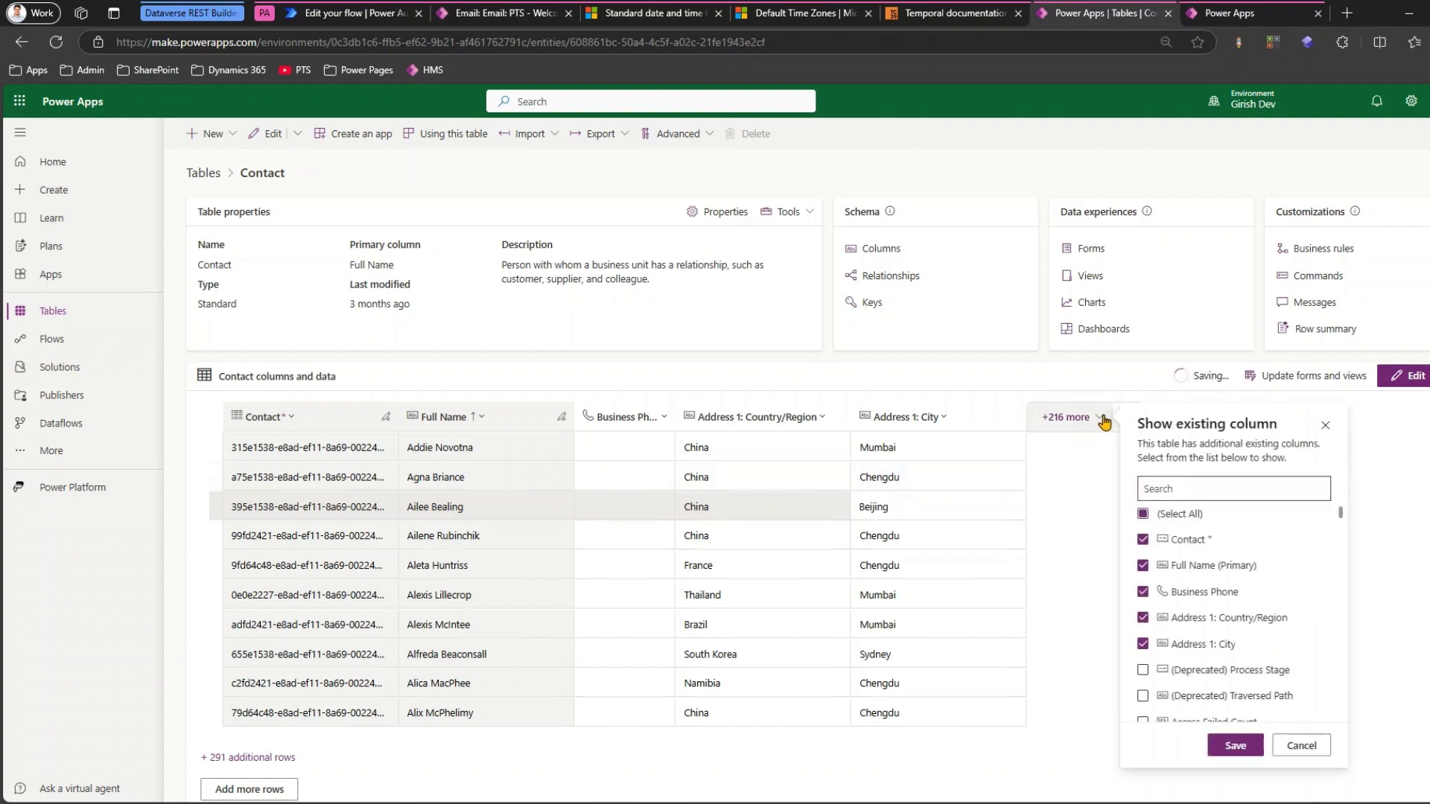
type("email")
left_click(1143, 566)
left_click(1202, 488)
key("ctrl+a")
type("last")
left_click(1143, 540)
left_click(1235, 745)
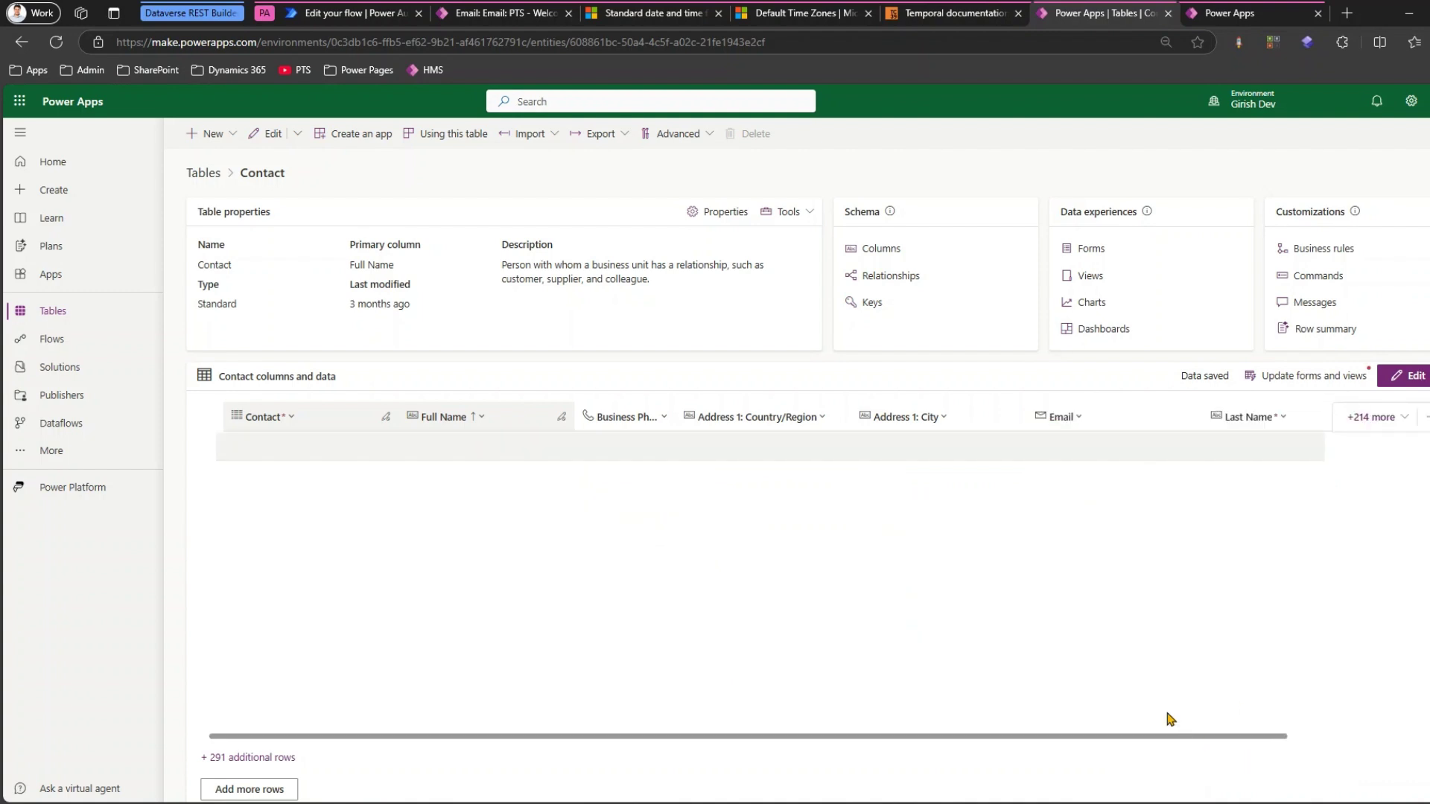
Replace the third contact's Email value with a valid e-mail address
left_click(1124, 508)
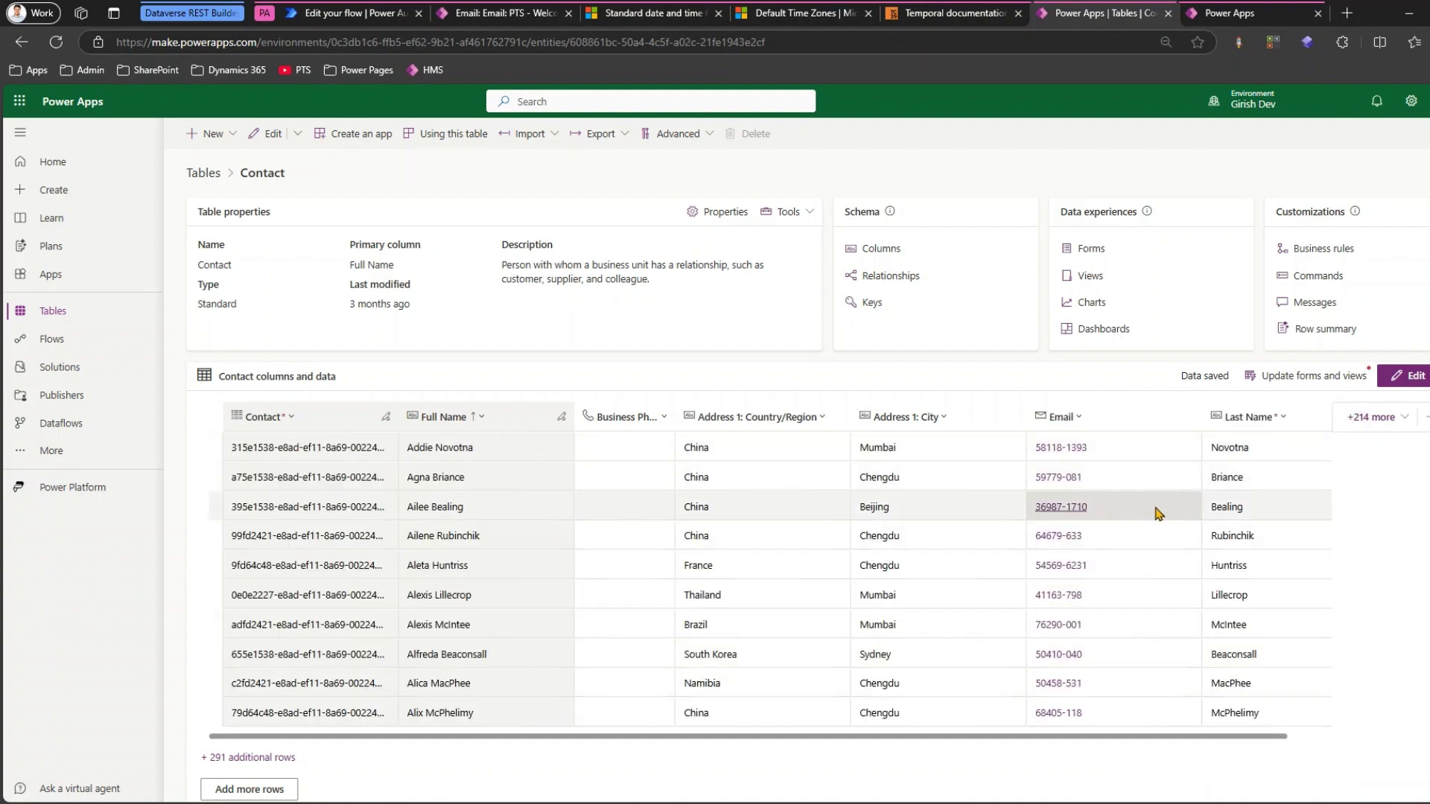
type("aa@abcd.com")
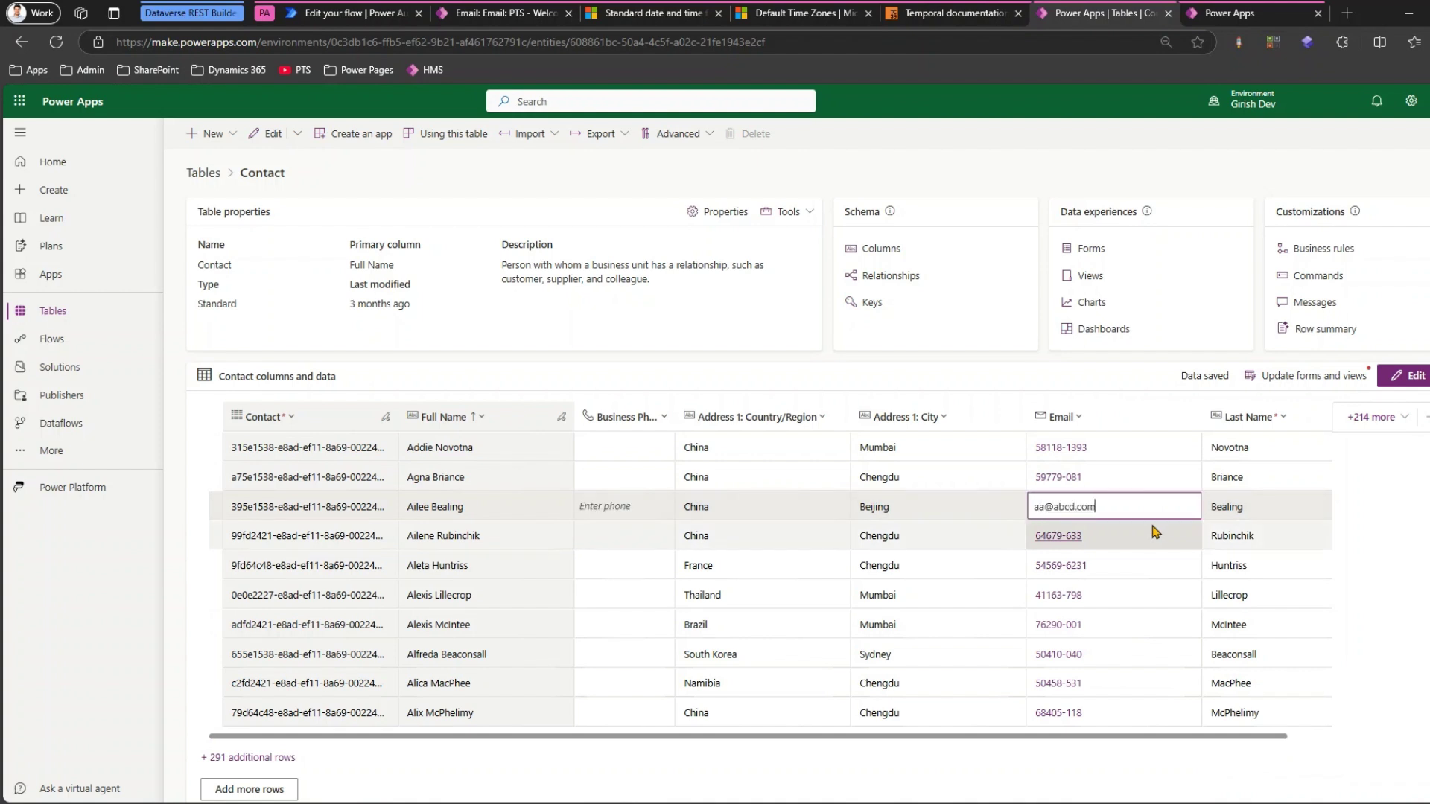
scroll(1155, 531, "down", 1)
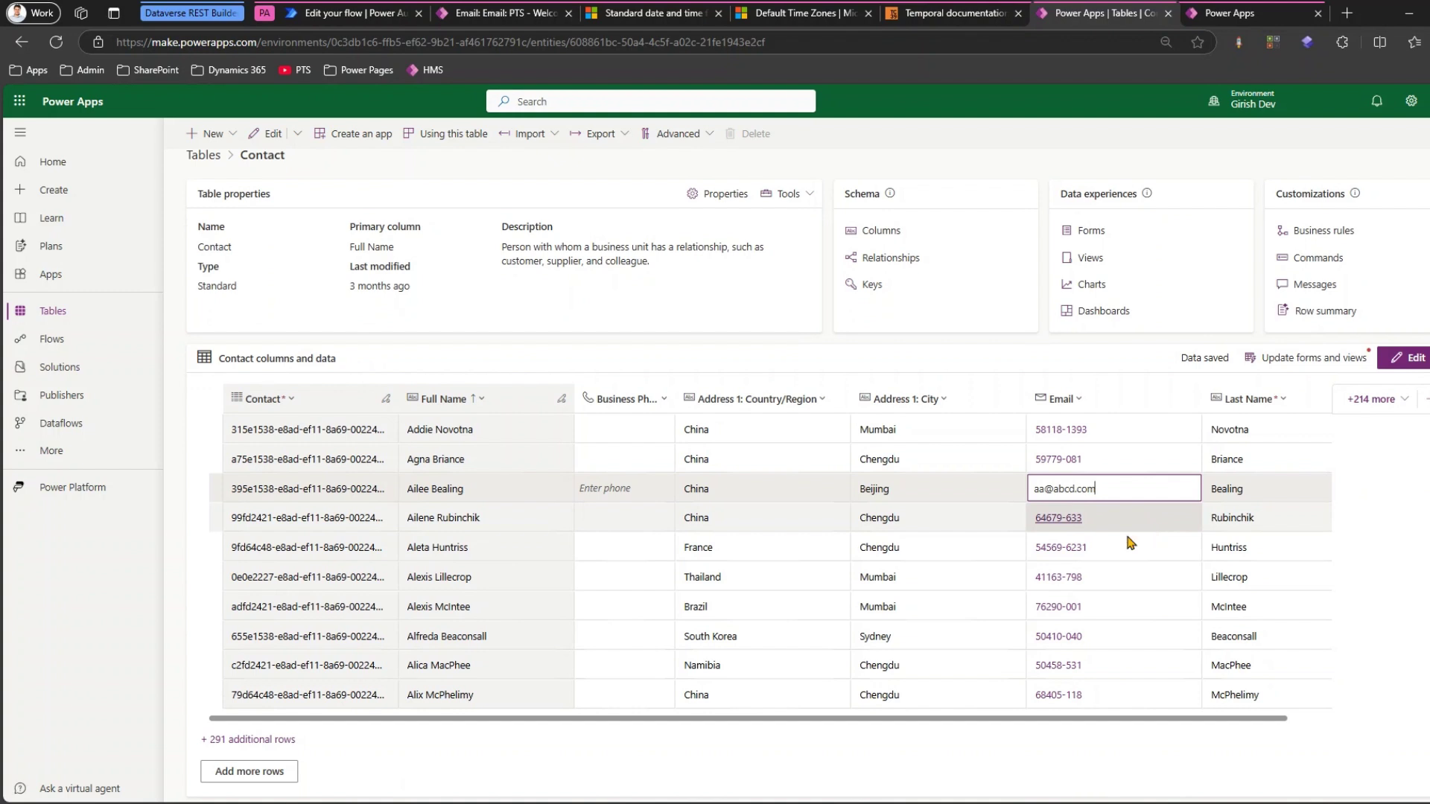
left_click(568, 490)
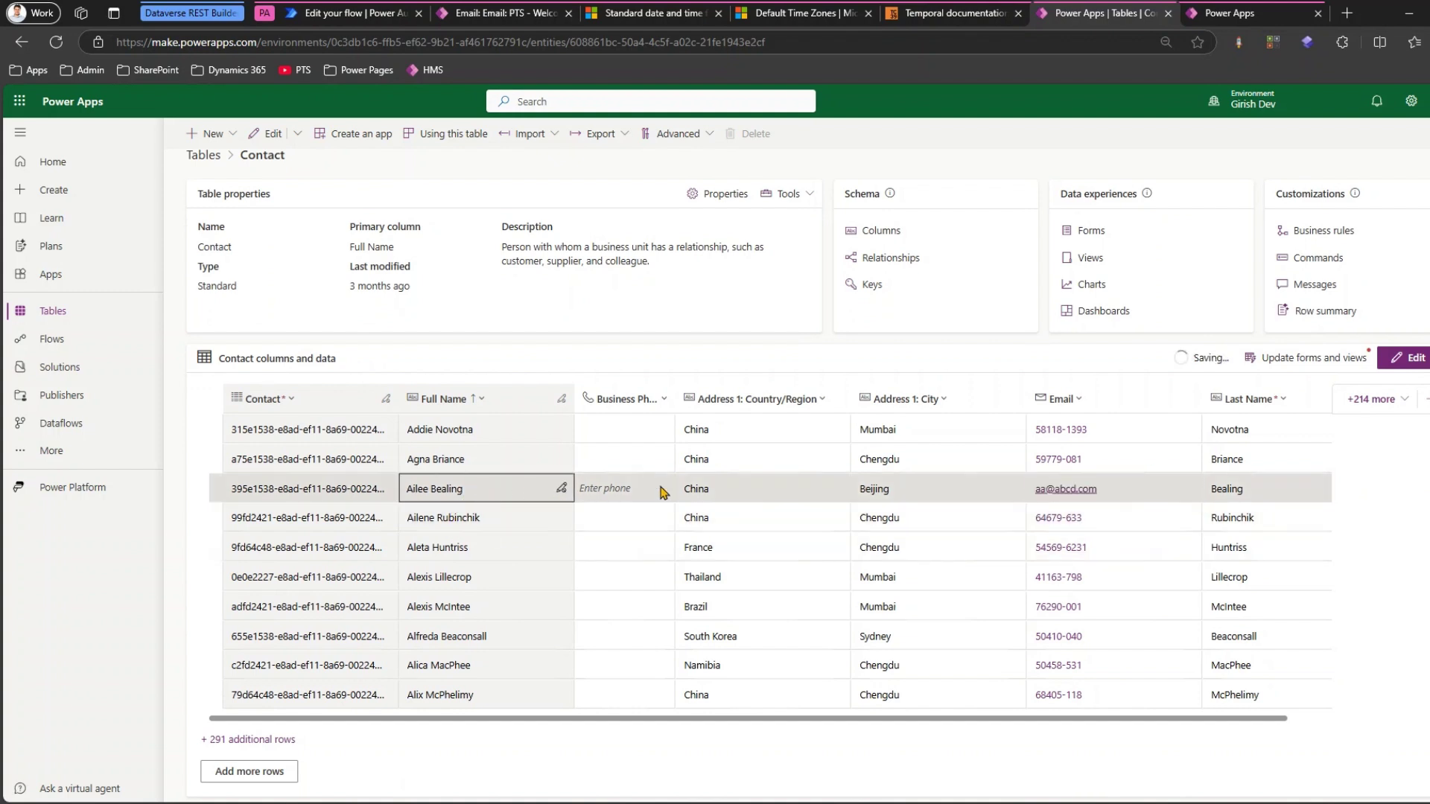
left_click(758, 487)
left_click(899, 493)
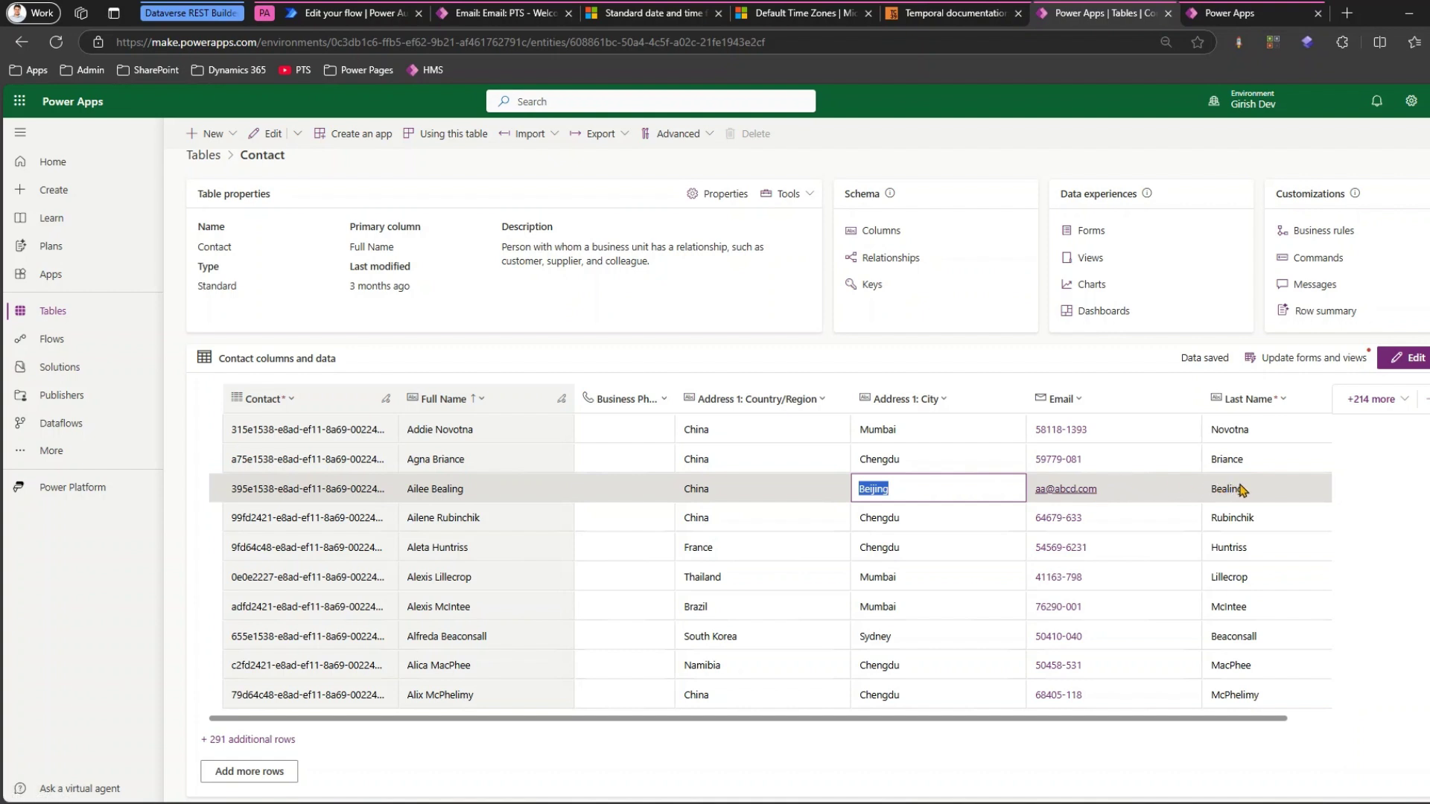
Reorder the grid columns so Last Name, Address 1: Country/Region and Address 1: City come before Business Phone
left_click_drag(1248, 400, 618, 422)
left_click_drag(970, 406, 770, 402)
left_click_drag(1123, 408, 968, 404)
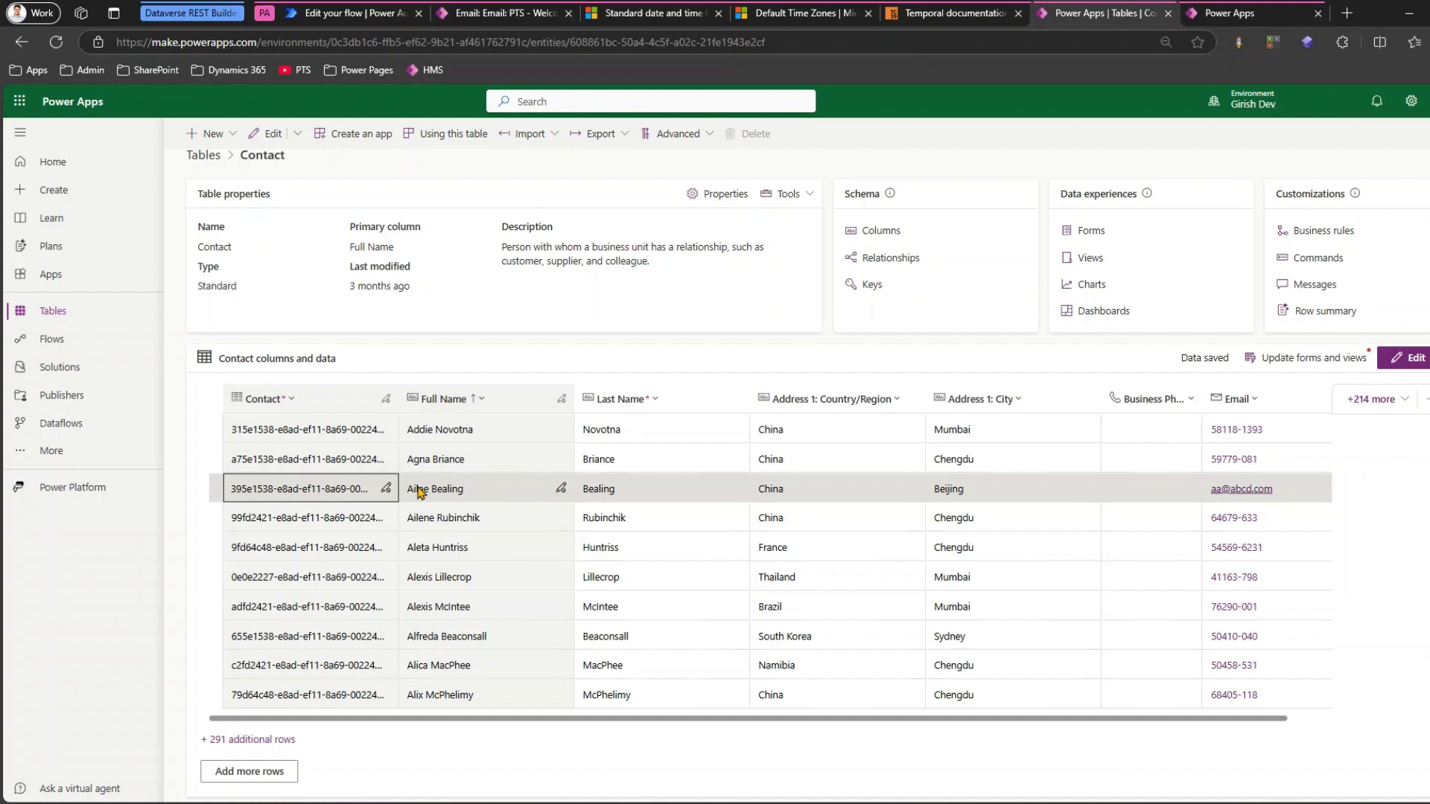
mouse_move(199, 477)
left_mouse_down()
mouse_move(494, 506)
mouse_move(1335, 512)
left_mouse_up()
mouse_move(216, 477)
left_mouse_down()
mouse_move(243, 494)
mouse_move(392, 504)
left_mouse_up()
key("Escape")
Switch to the Power Automate flow and examine the contact ID in the second unbound action's Item/Regarding parameter
left_click(350, 13)
scroll(287, 739, "down", 1)
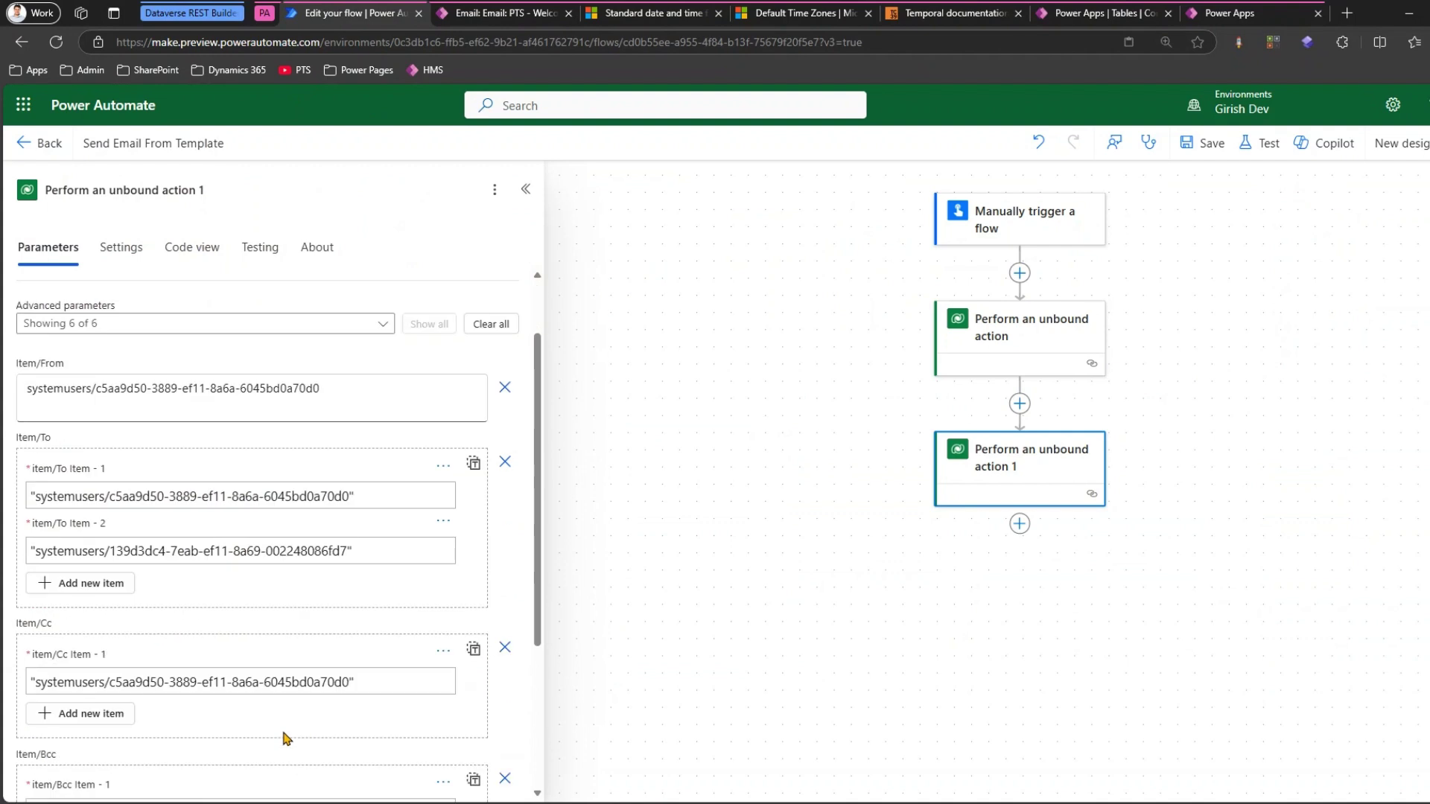
scroll(287, 740, "down", 3)
left_click_drag(75, 674, 291, 699)
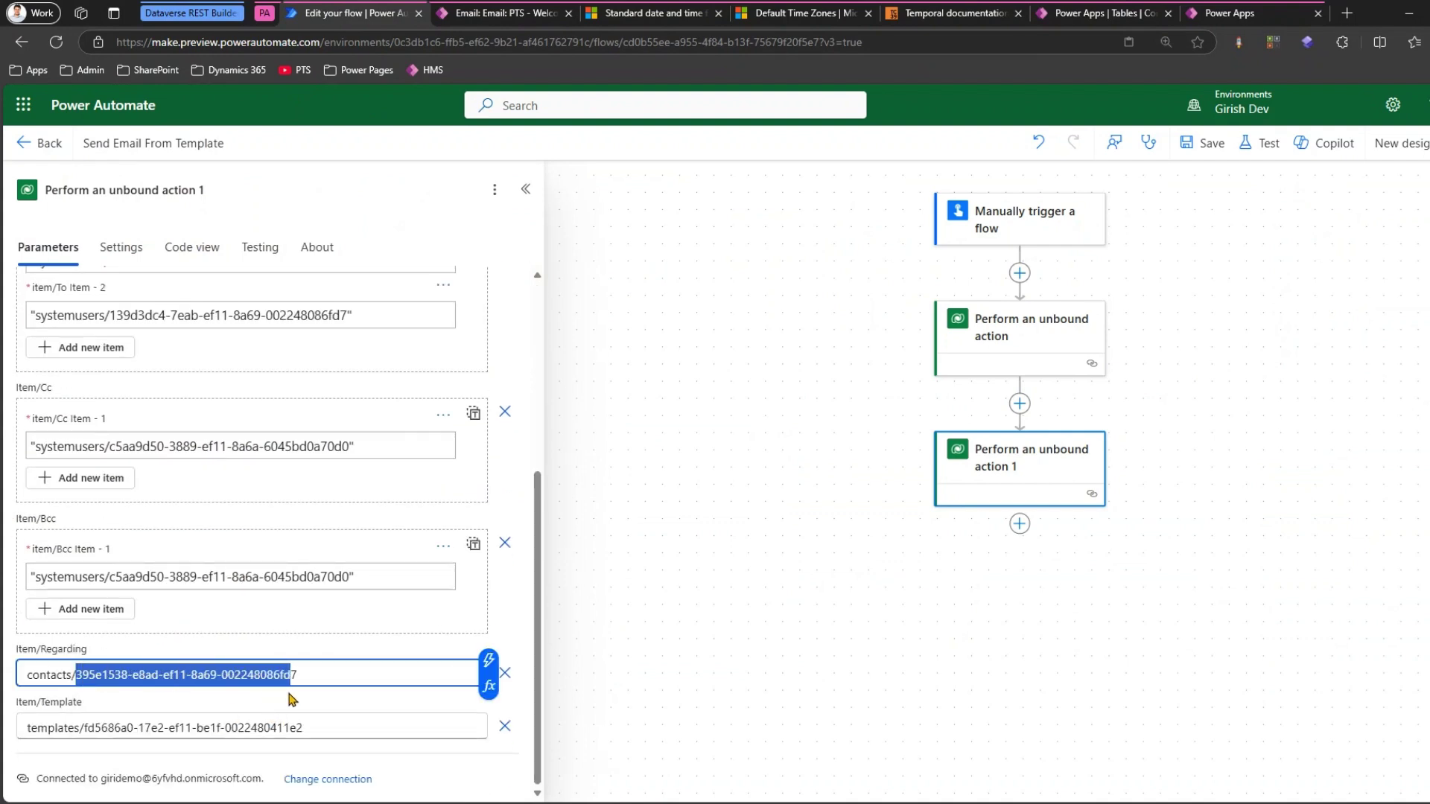
left_click(701, 525)
In the Hospital Model Driven App, open the PowerTech Speck Email Template record from All Email Templates at its body editor
left_click(486, 17)
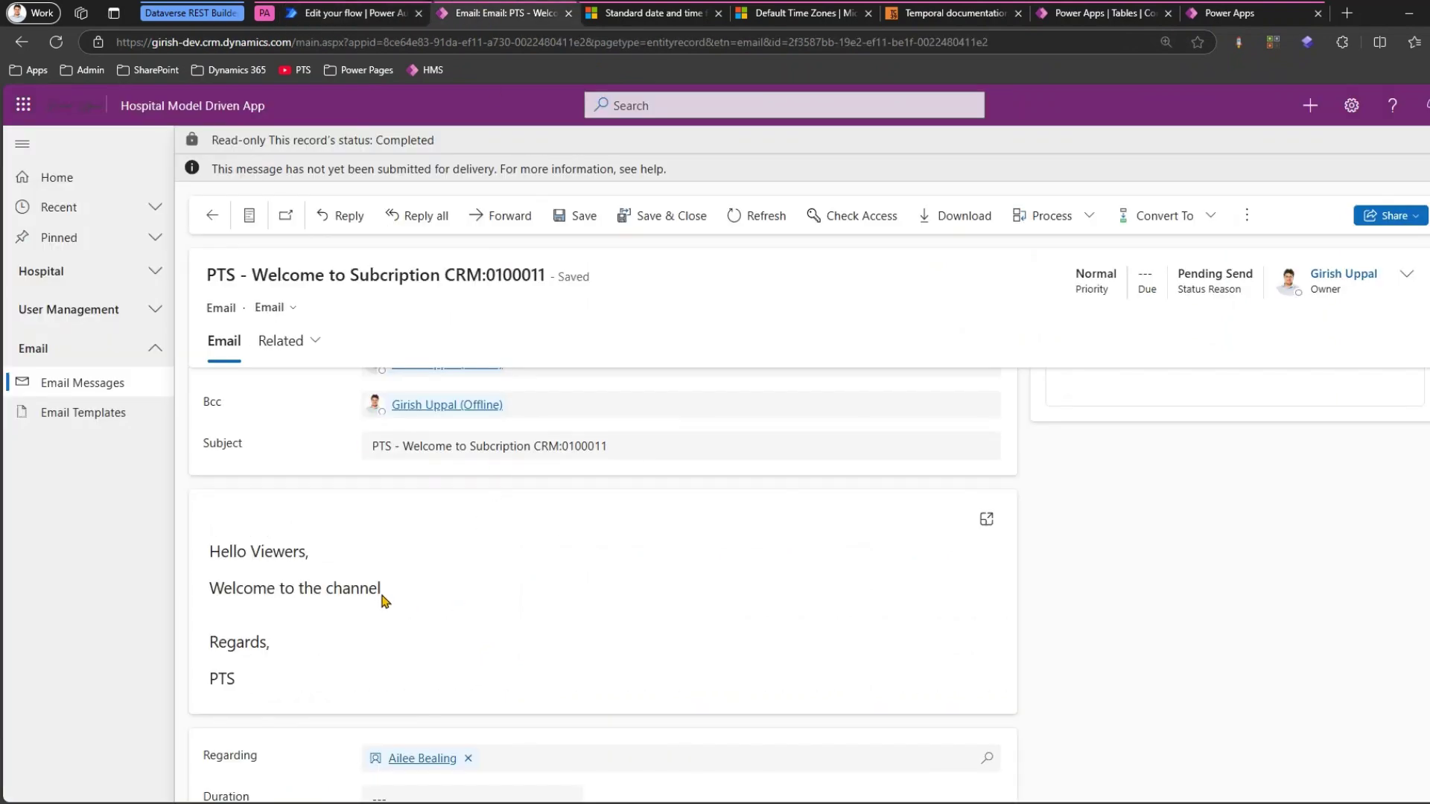
left_click(108, 421)
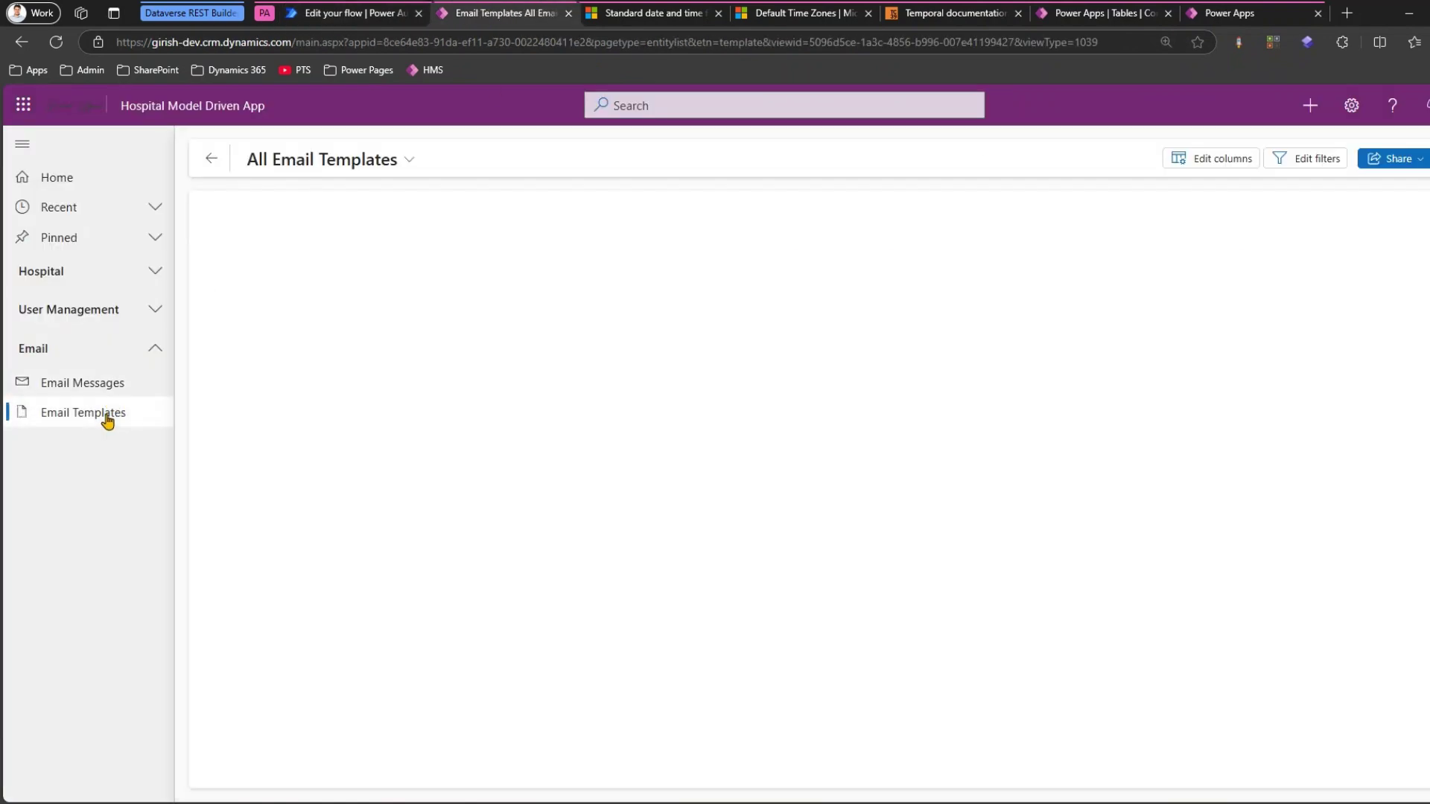
scroll(344, 694, "down", 1)
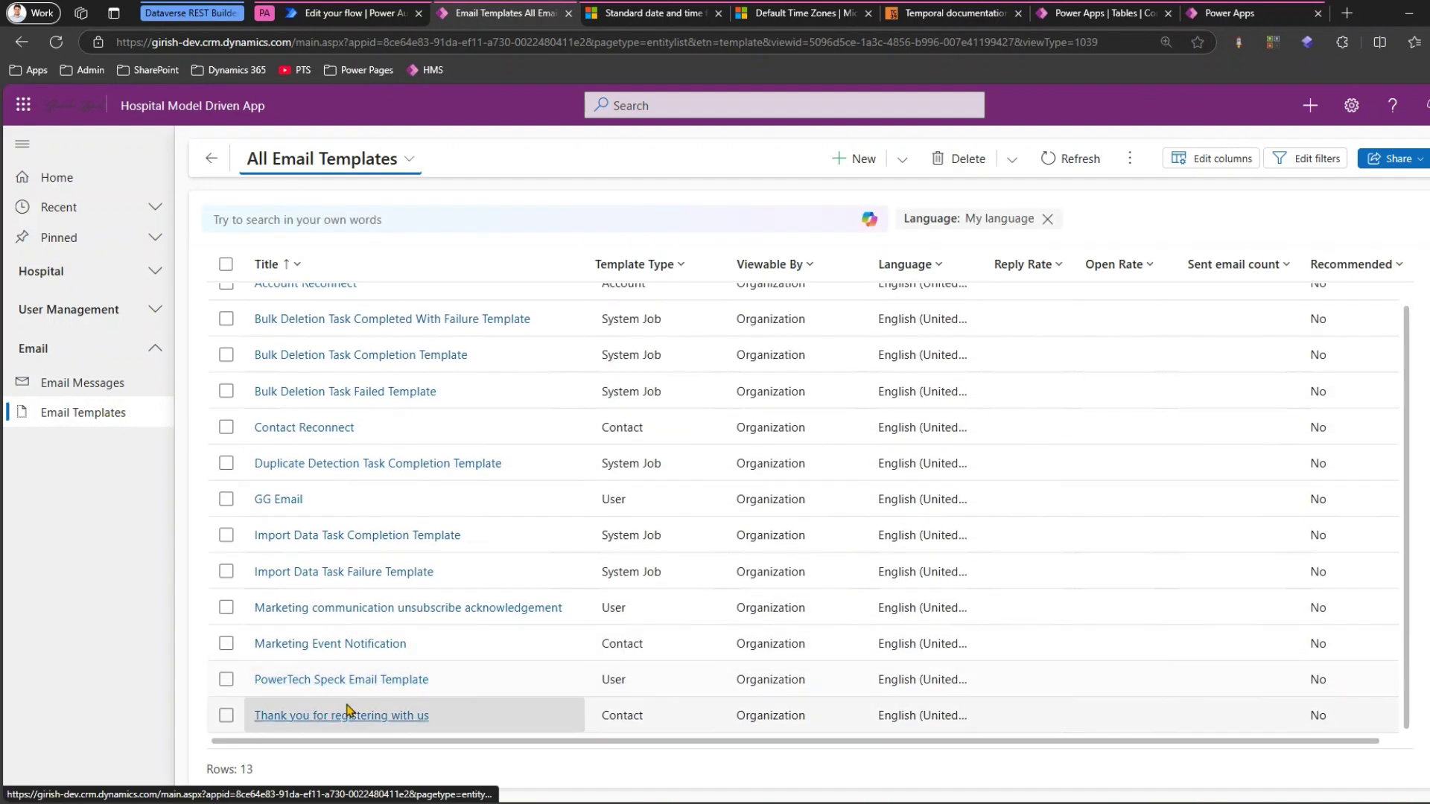
left_click(353, 677)
scroll(494, 539, "down", 2)
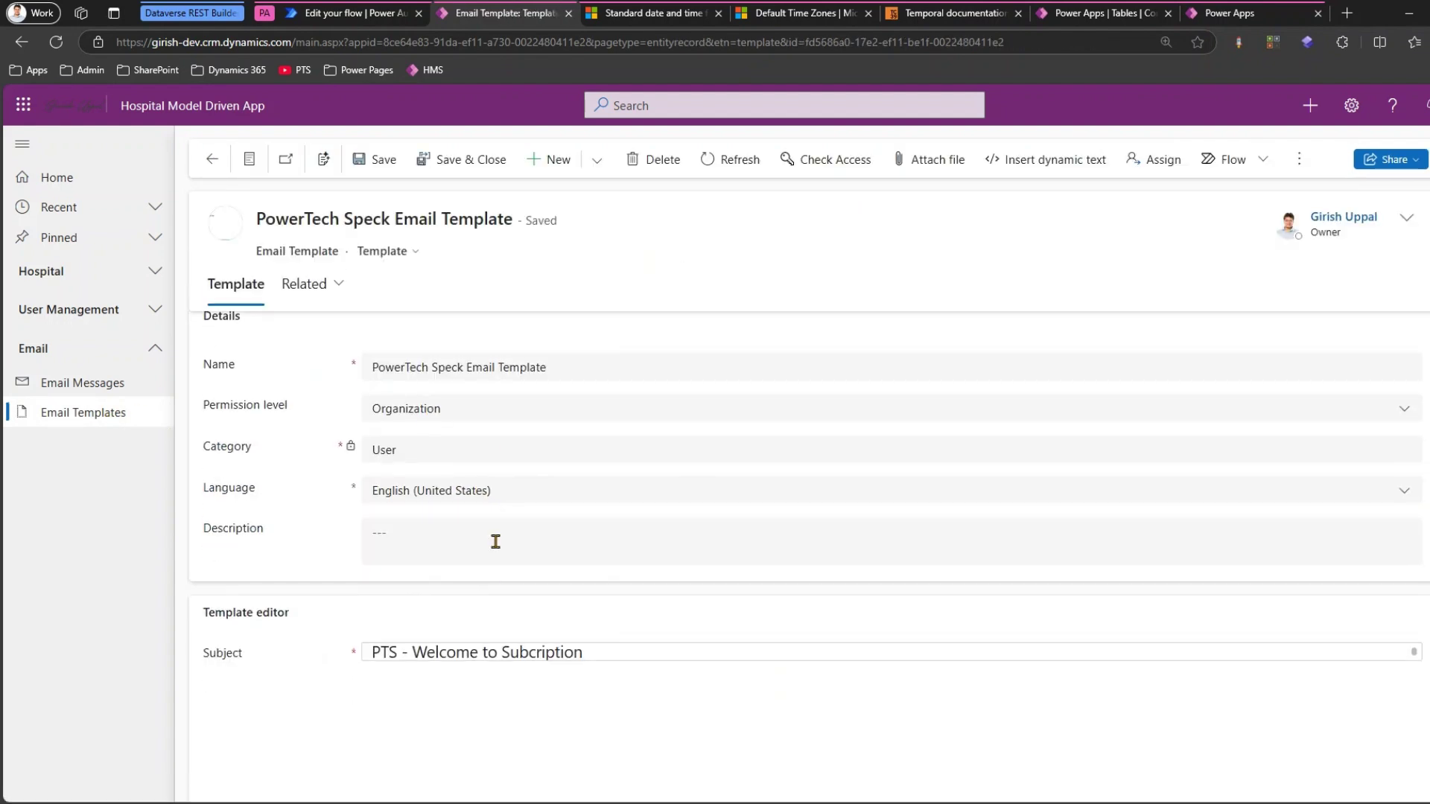
scroll(359, 729, "down", 3)
Add the lines "City:" and "Last Name:" between "Welcome to the channel" and "Regards," in the template body
left_click(414, 492)
left_click(415, 458)
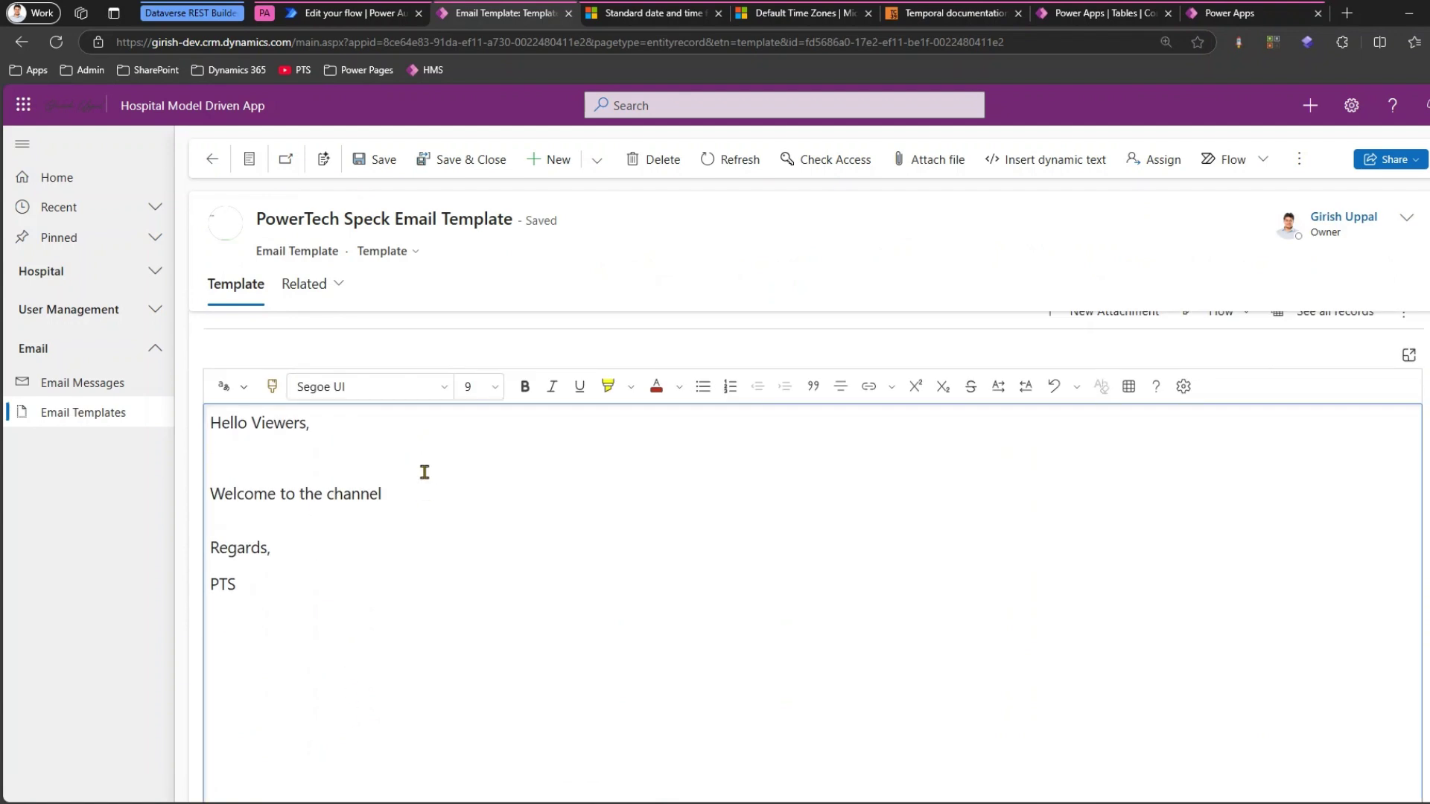
left_click(444, 476)
key("Return")
key("Return")
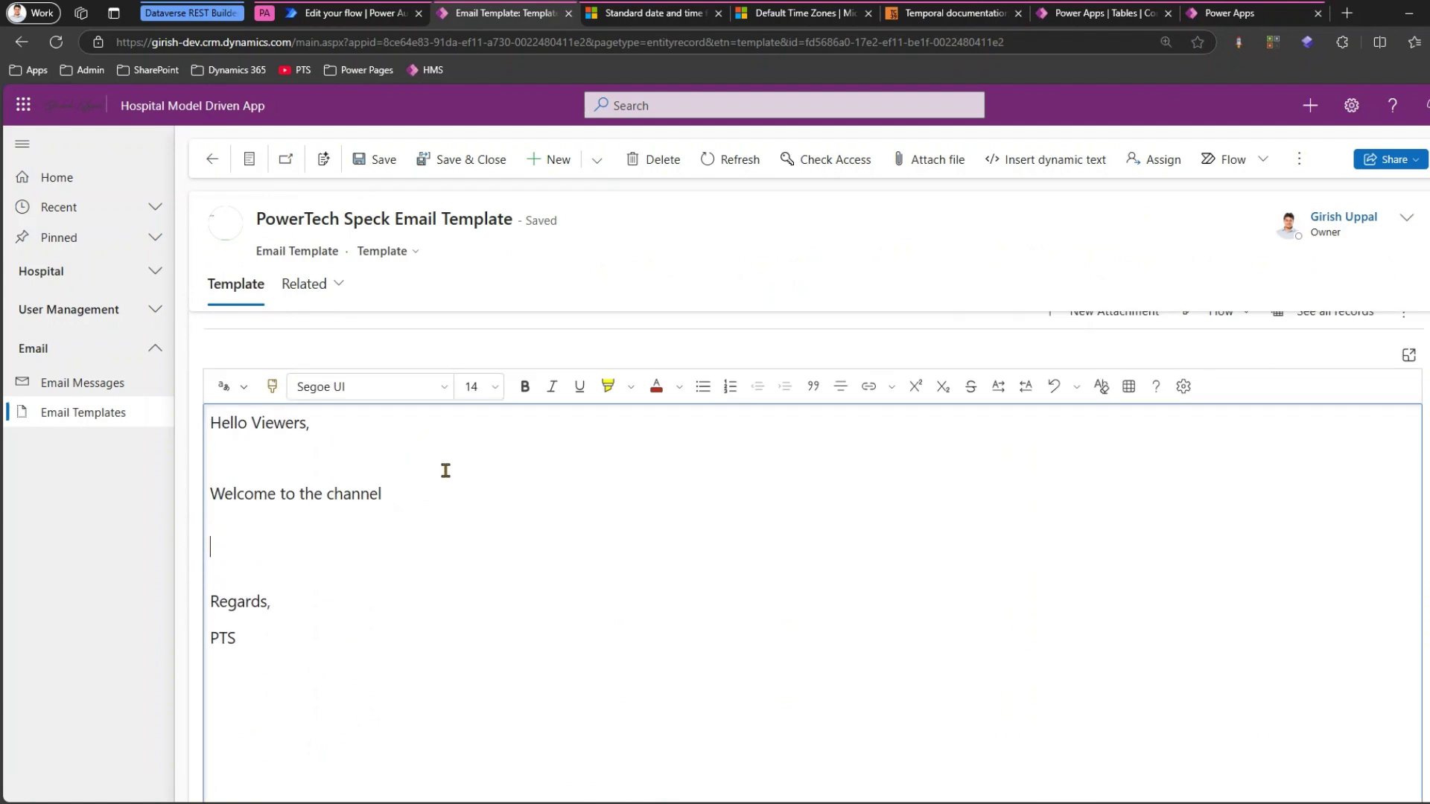
type("City:")
key("Return")
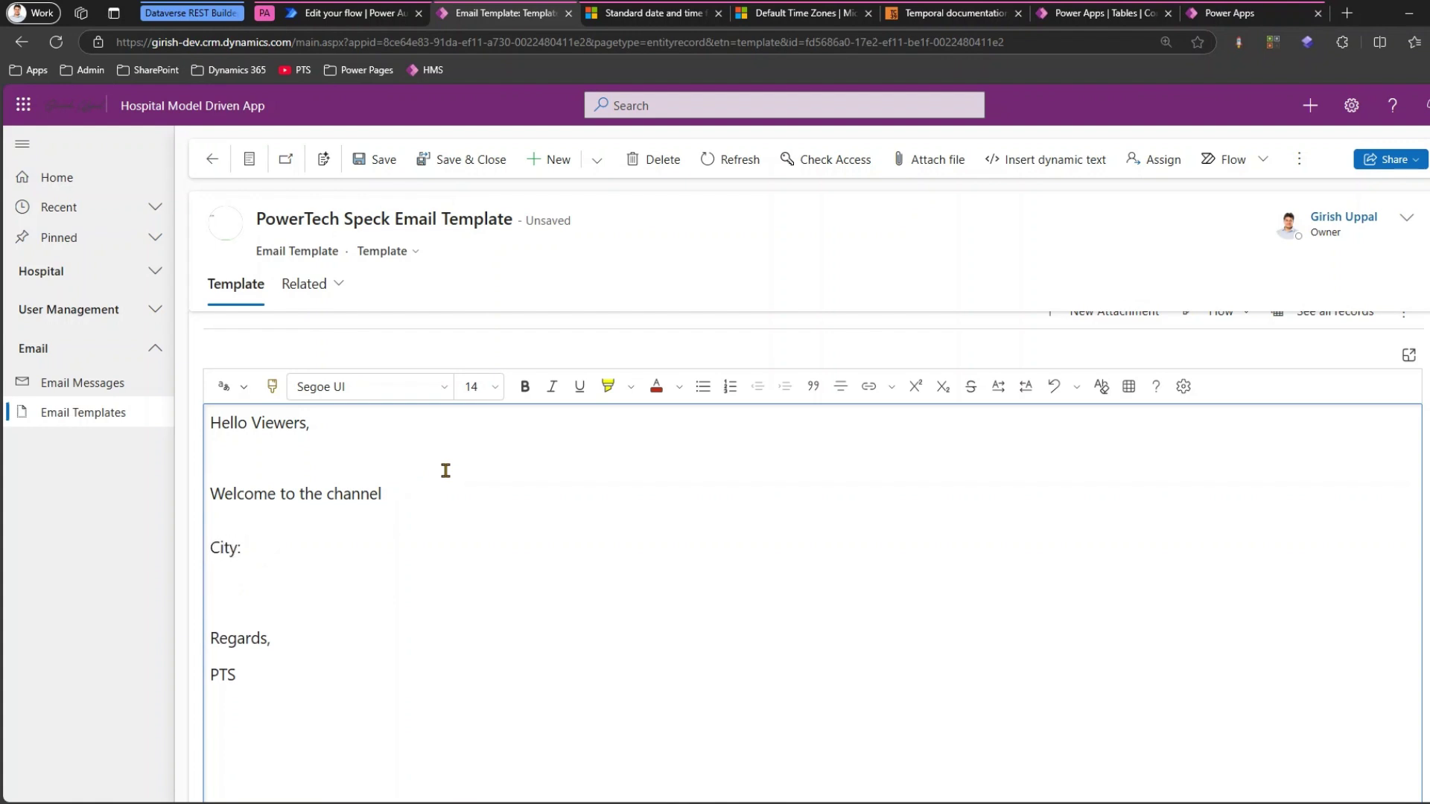
type("Last Name:")
key("Return")
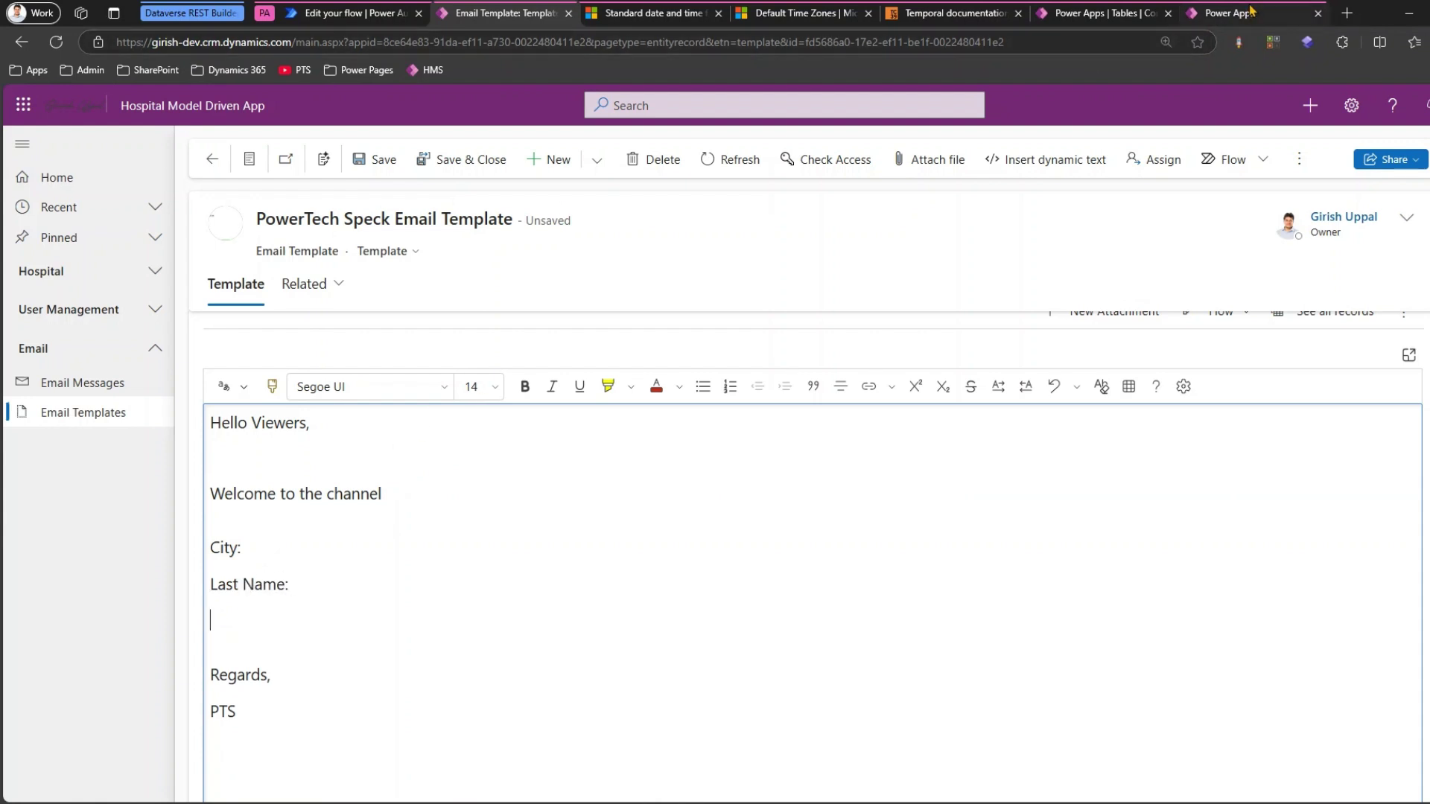
Check the column names in the Power Apps Contact table, and return to the email template
left_click(1099, 10)
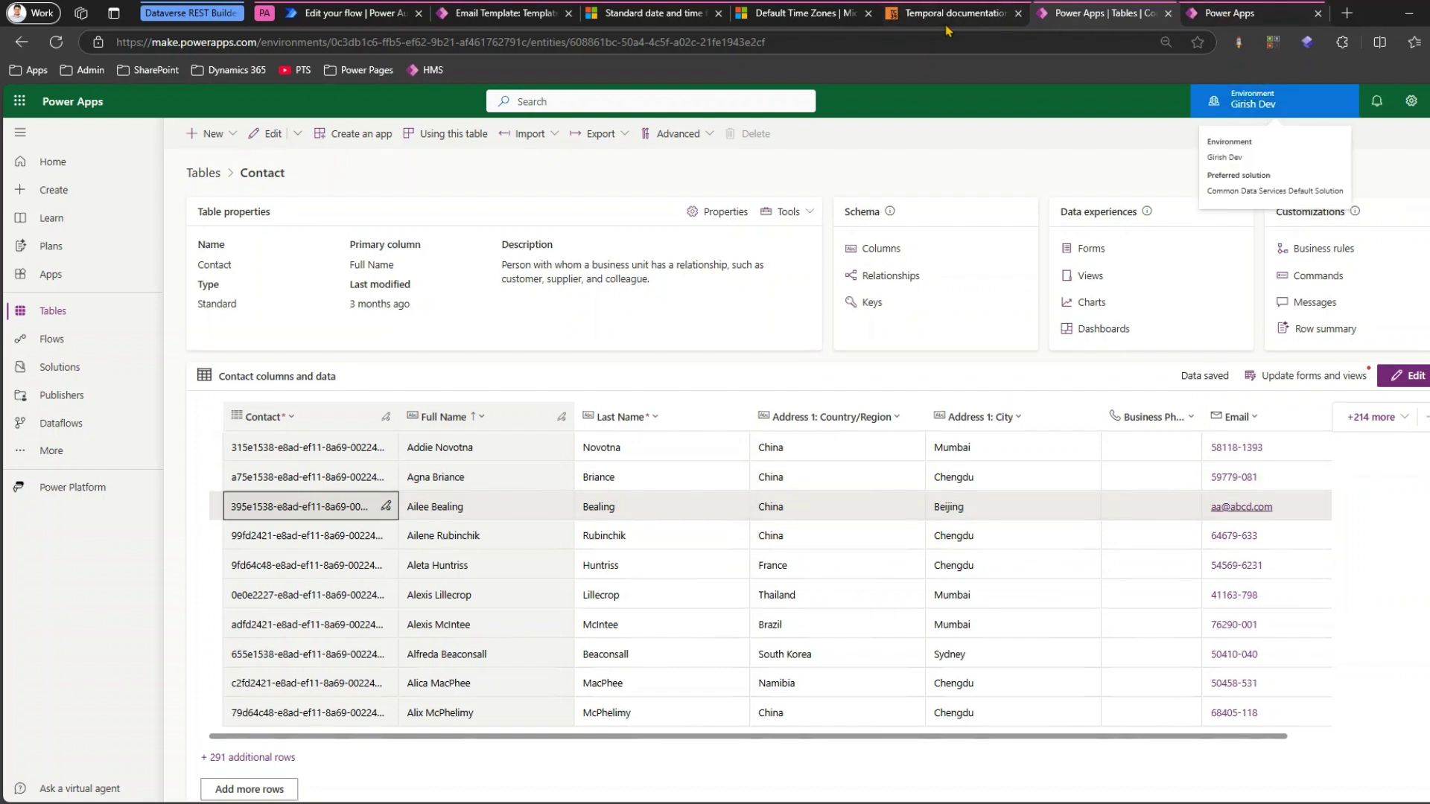
left_click(502, 13)
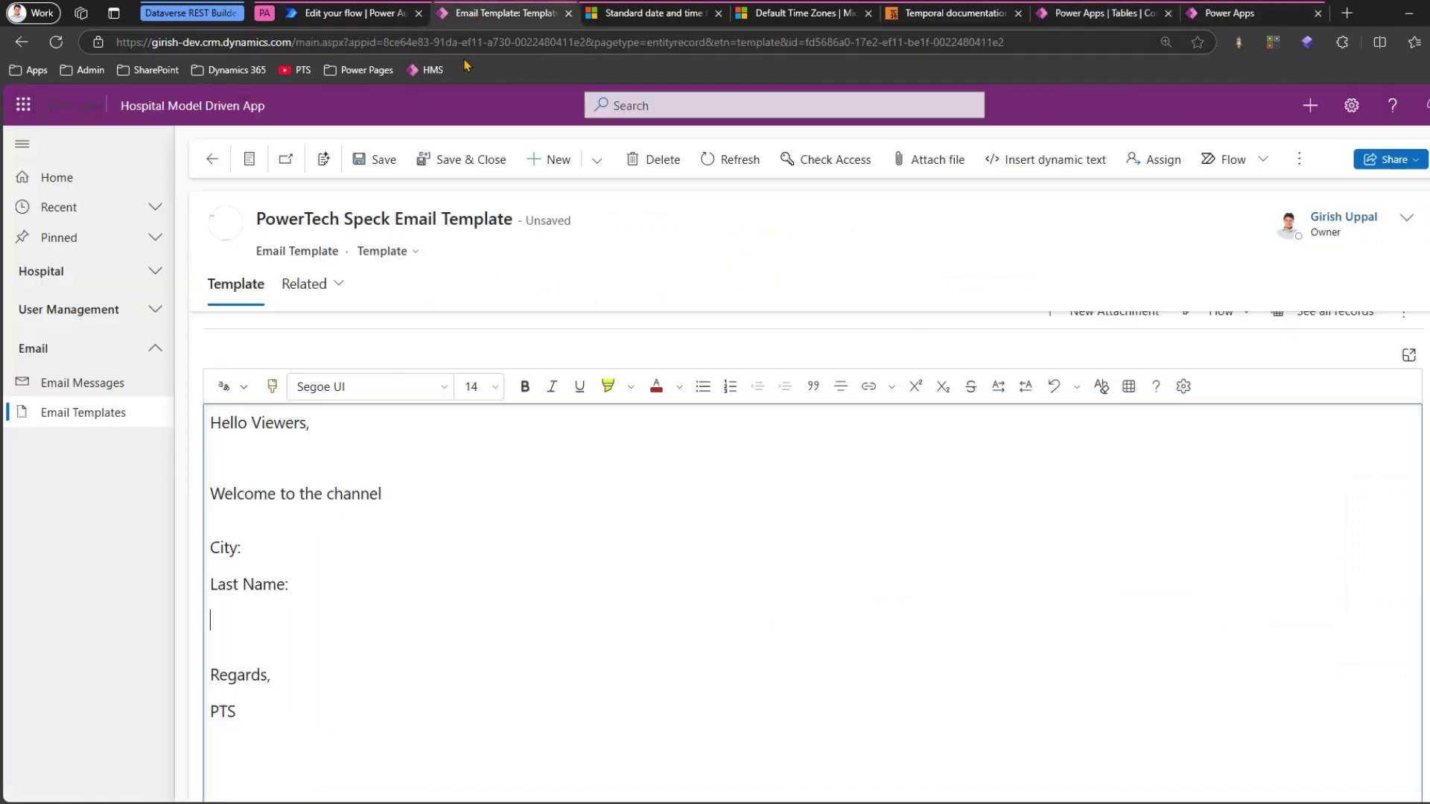
Add an "Email:" line above "City:" in the template body and make the Email, City and Last Name labels bold
left_click(239, 528)
key("Return")
type("Email:")
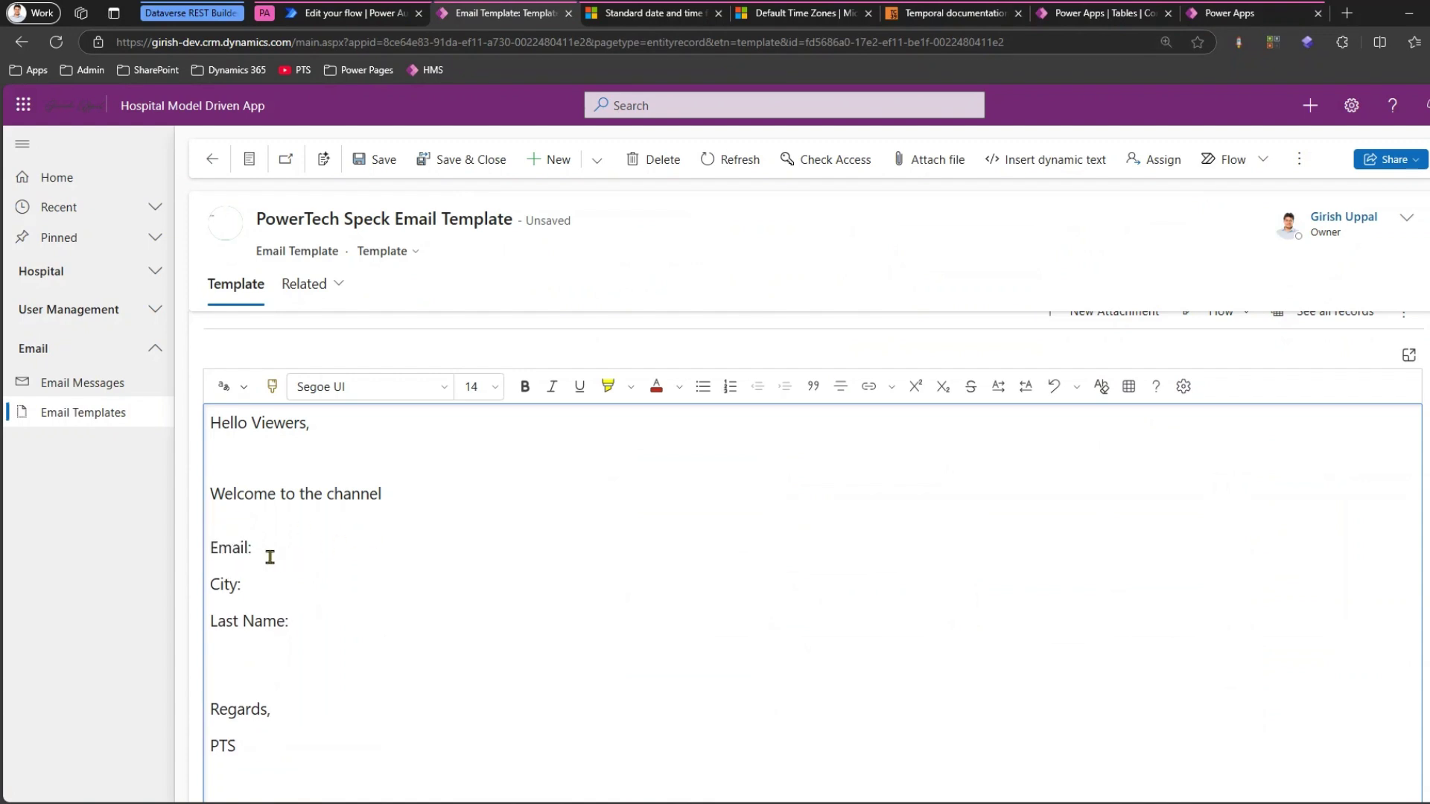
left_click_drag(269, 557, 198, 543)
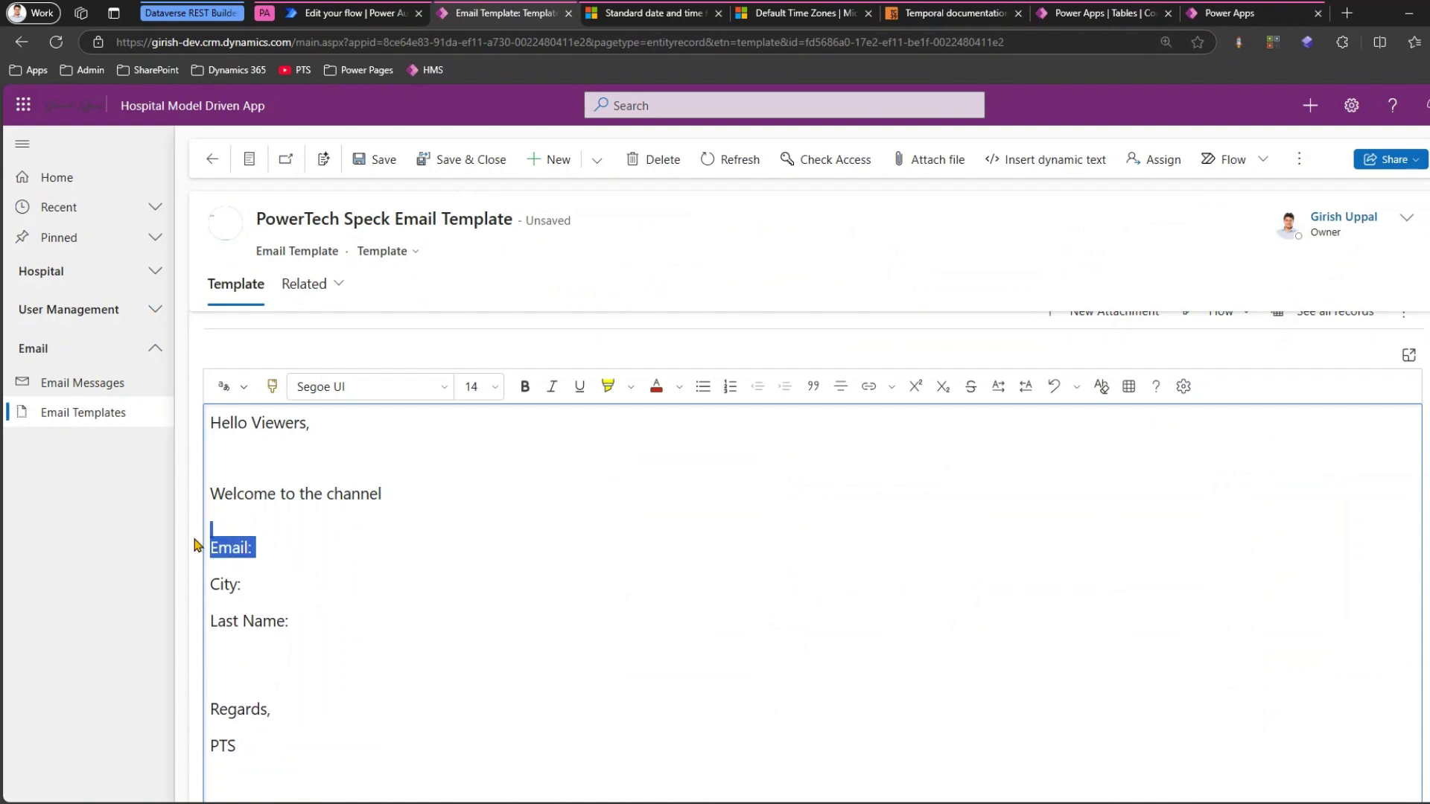
left_click_drag(291, 621, 206, 550)
key("ctrl+b")
left_click(293, 549)
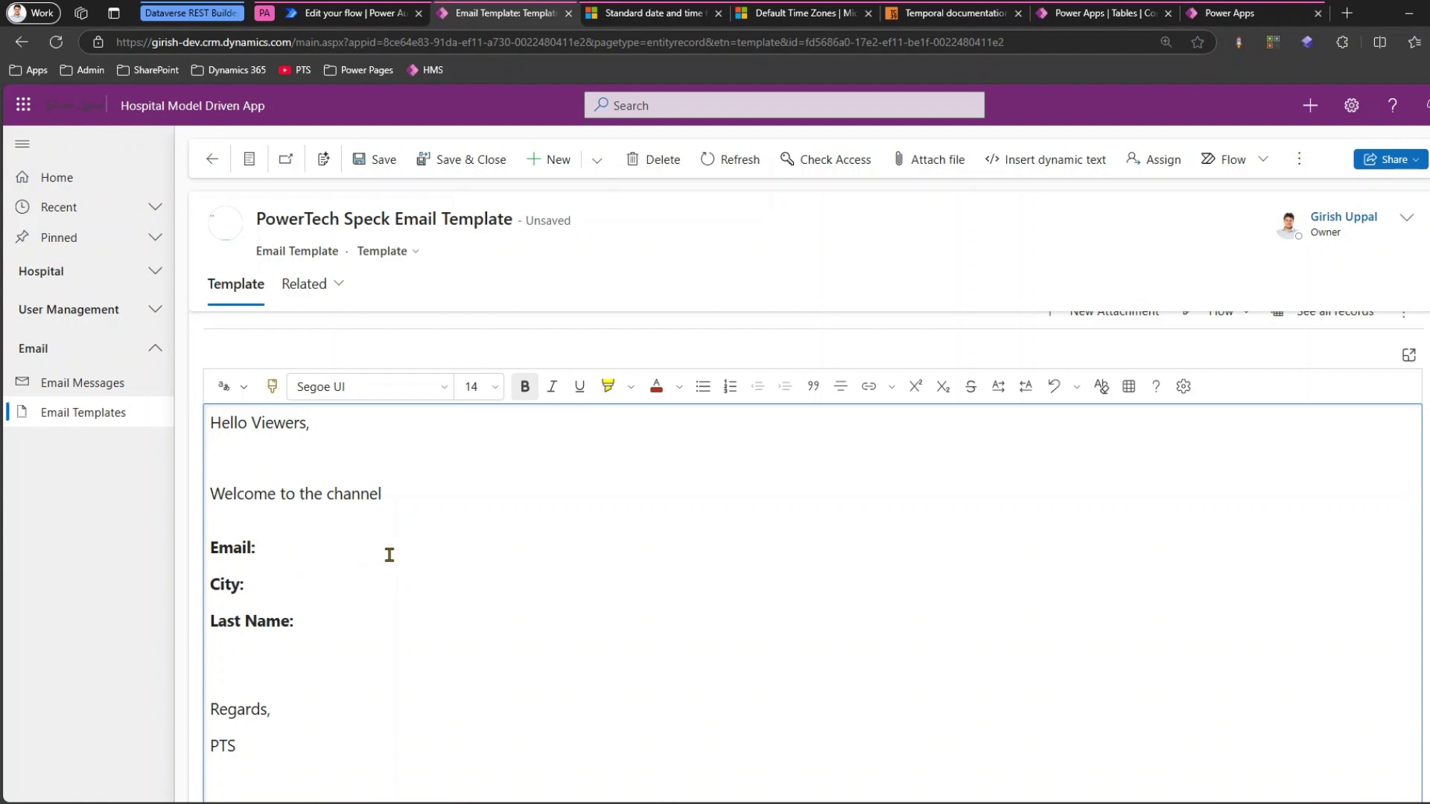
Add the non-bold placeholder "{!xxx:yyy;}" after the "Last Name:" label
left_click(369, 622)
key("shift+Left")
key("shift+Left")
key("shift+Left")
key("BackSpace")
key("ctrl+b")
type("{!")
type("xxx")
type(":")
type("xxx")
key("BackSpace")
key("BackSpace")
key("BackSpace")
type("yyy")
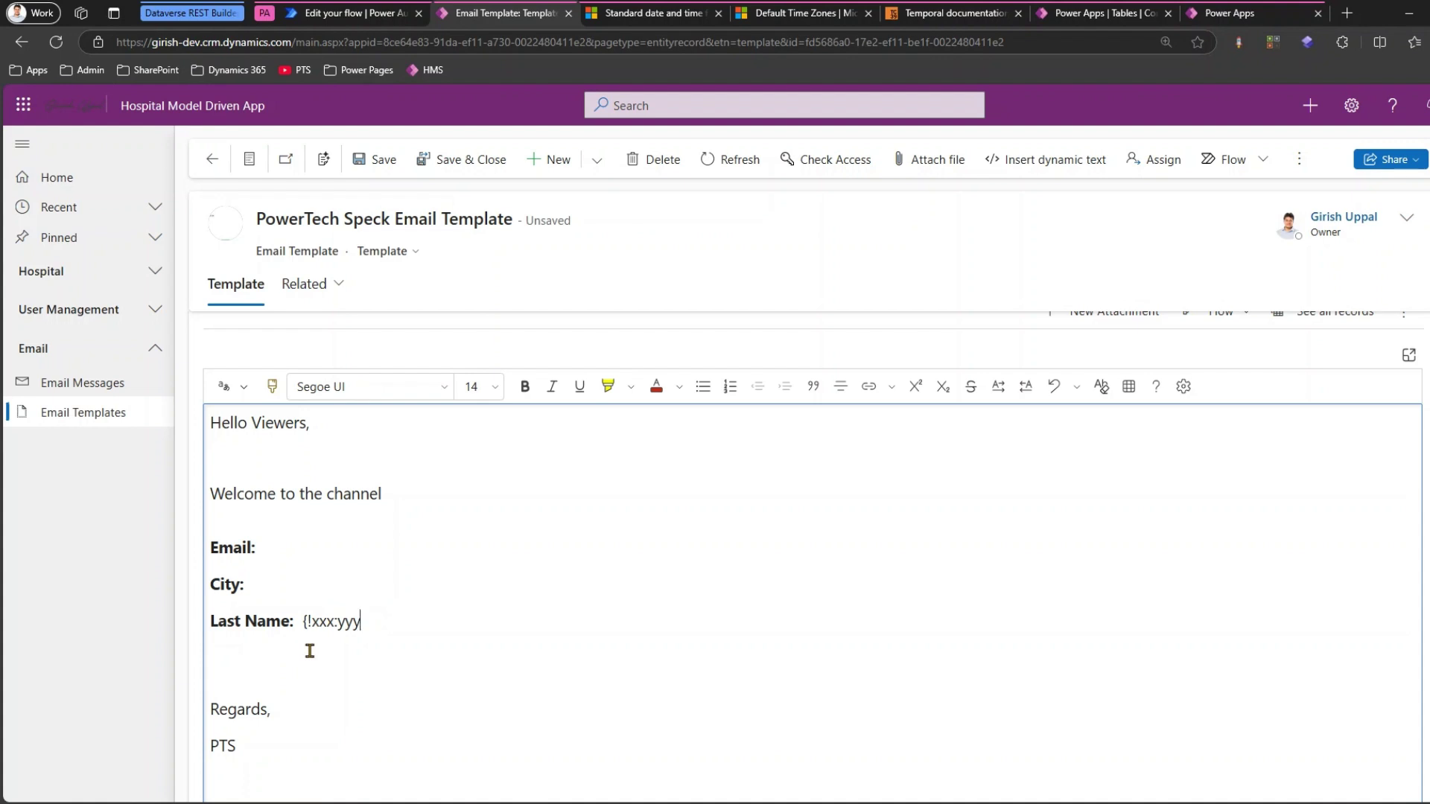
type(";}")
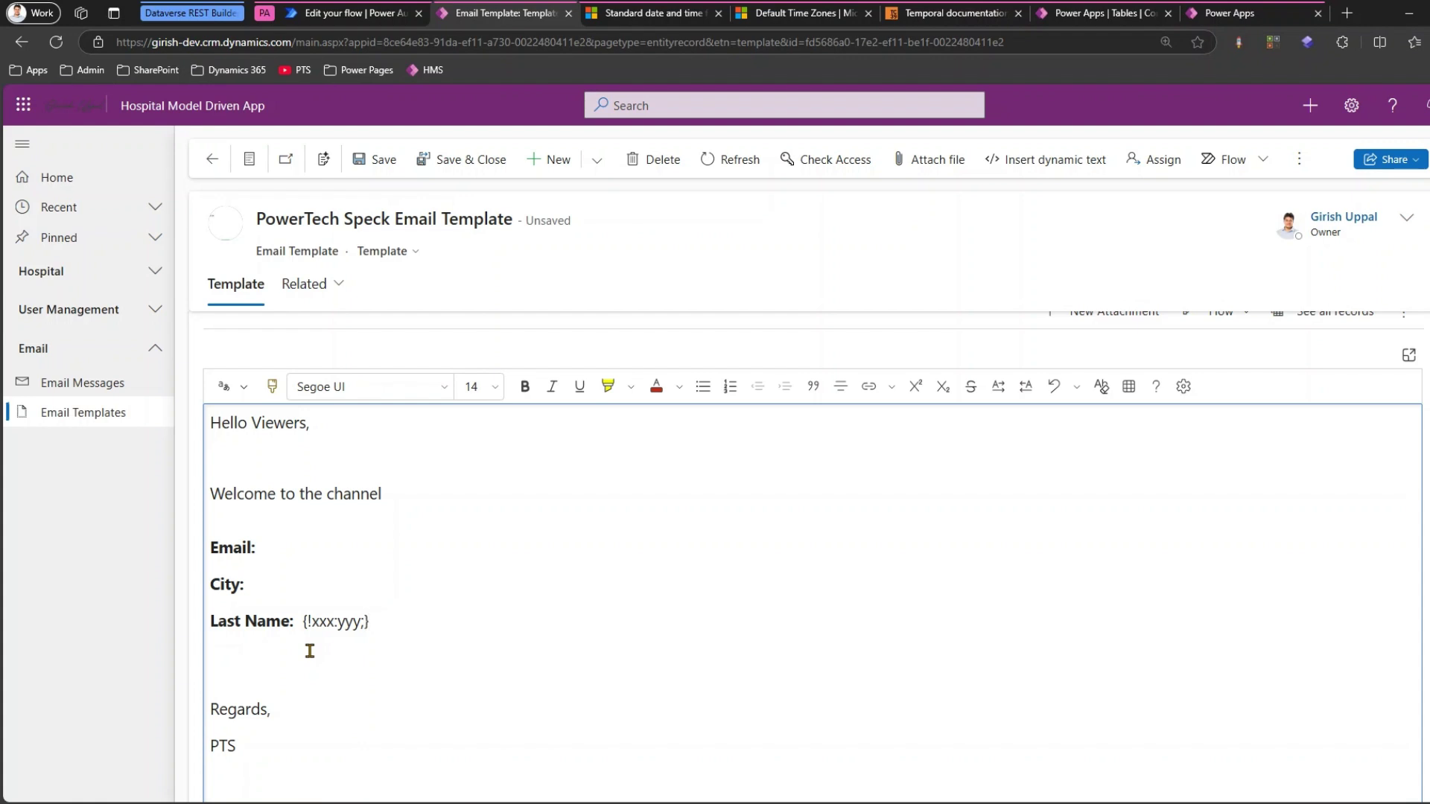
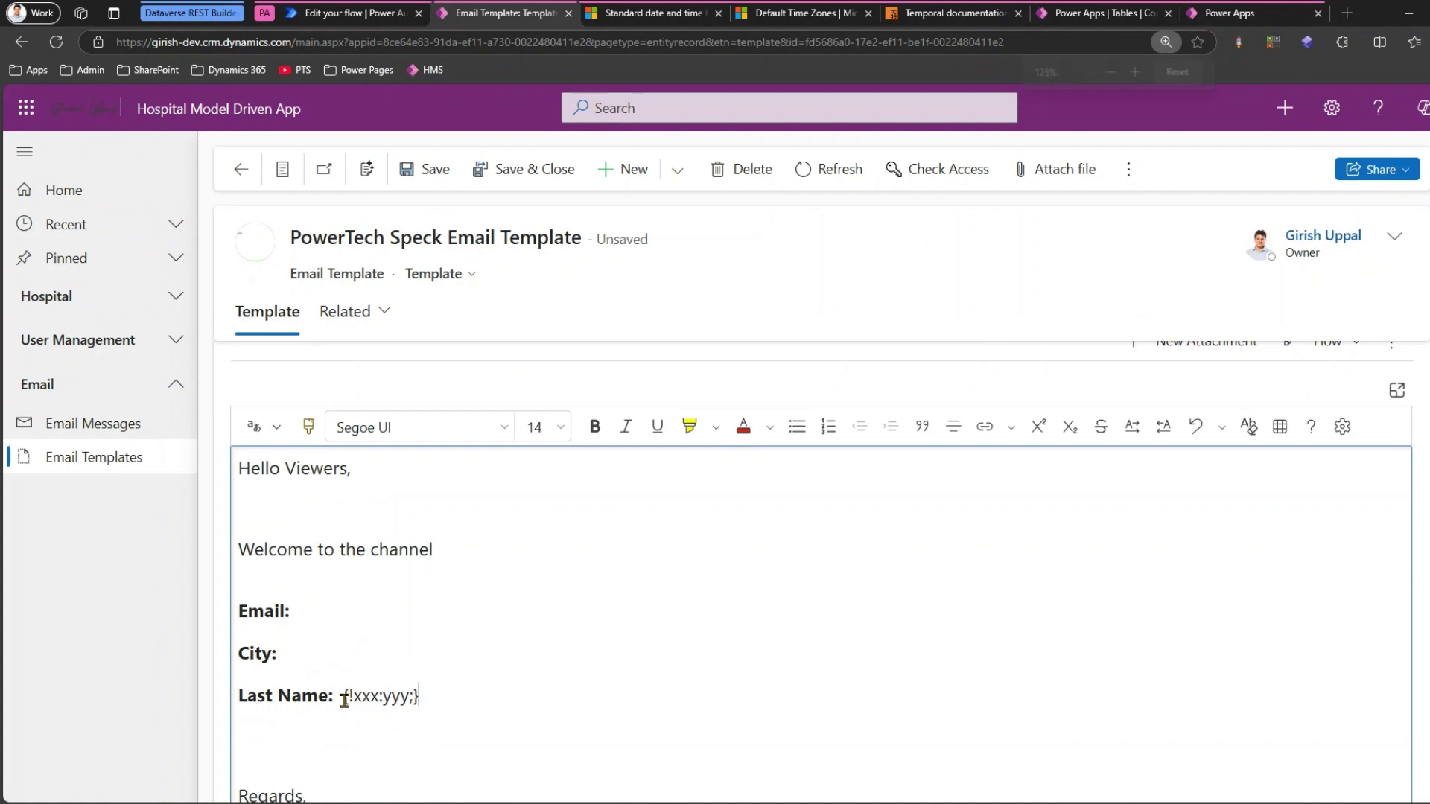
Copy the "{!xxx:yyy;}" placeholder from the Last Name line to the City and Email lines
mouse_move(347, 693)
left_mouse_down()
mouse_move(428, 700)
mouse_move(345, 696)
left_mouse_up()
key("ctrl+c")
left_click(438, 701)
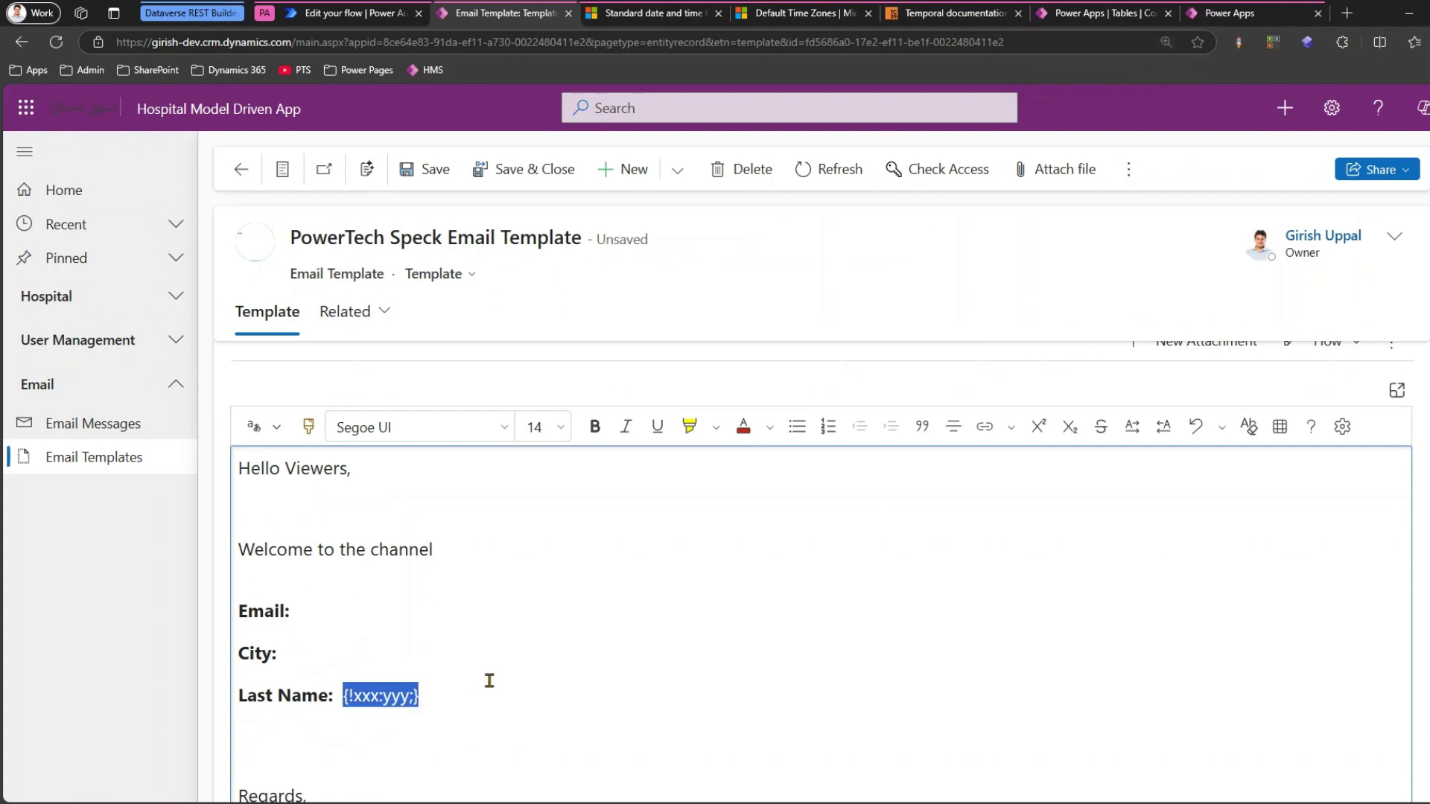
left_click(345, 657)
key("ctrl+v")
left_click(339, 612)
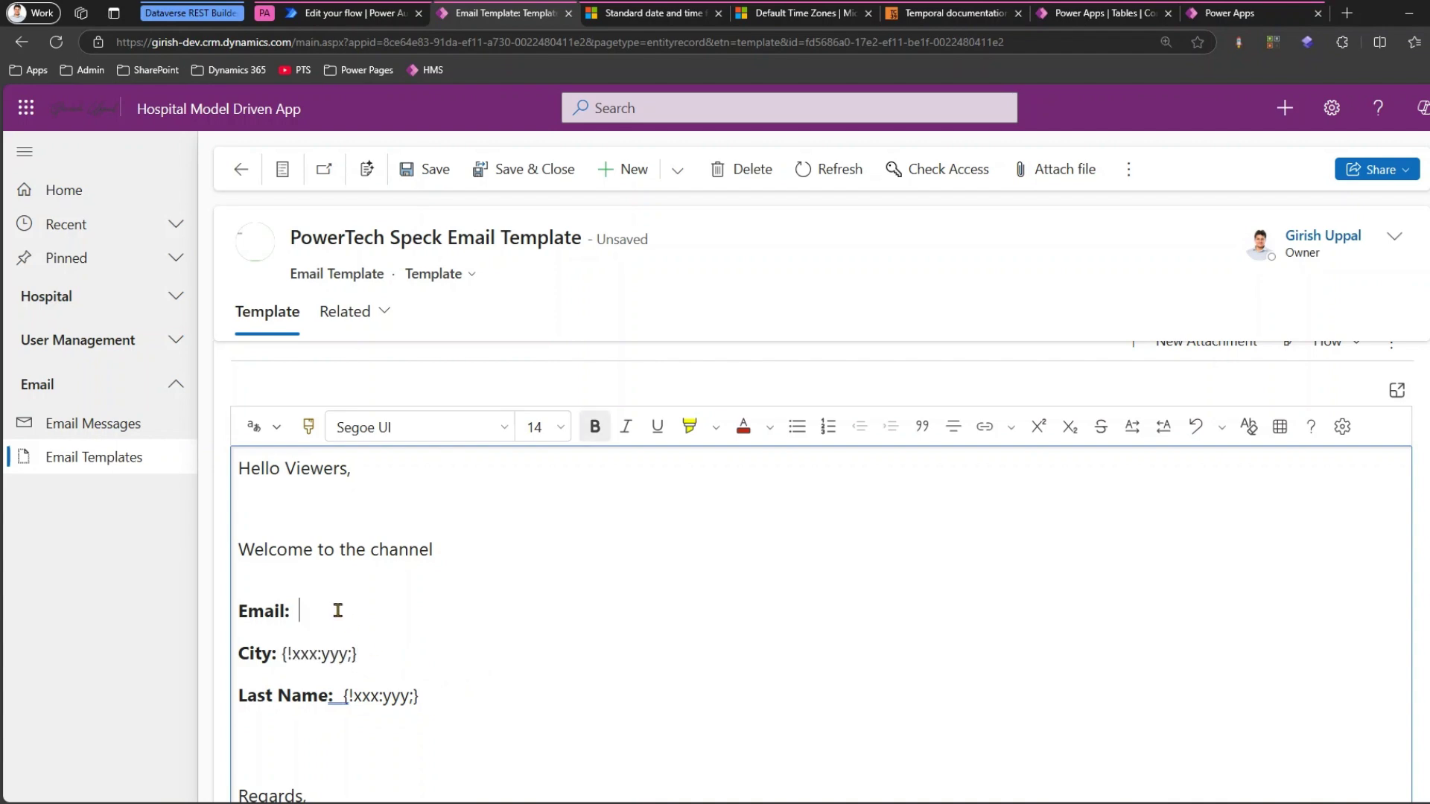
key("ctrl+v")
key("ctrl+plus")
key("ctrl+plus")
key("ctrl+plus")
key("ctrl+plus")
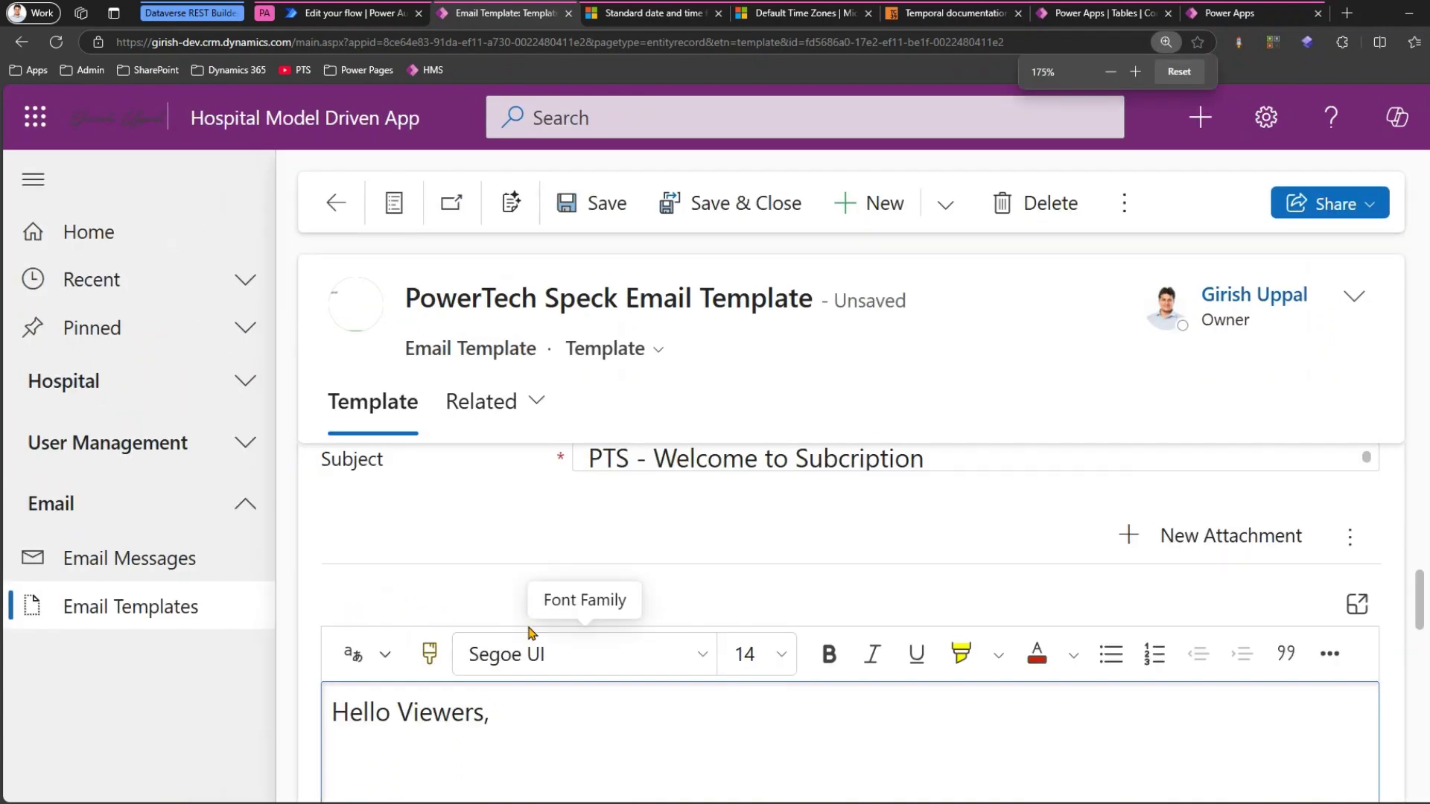
scroll(533, 632, "down", 4)
key("ctrl+plus")
key("ctrl+minus")
key("ctrl+minus")
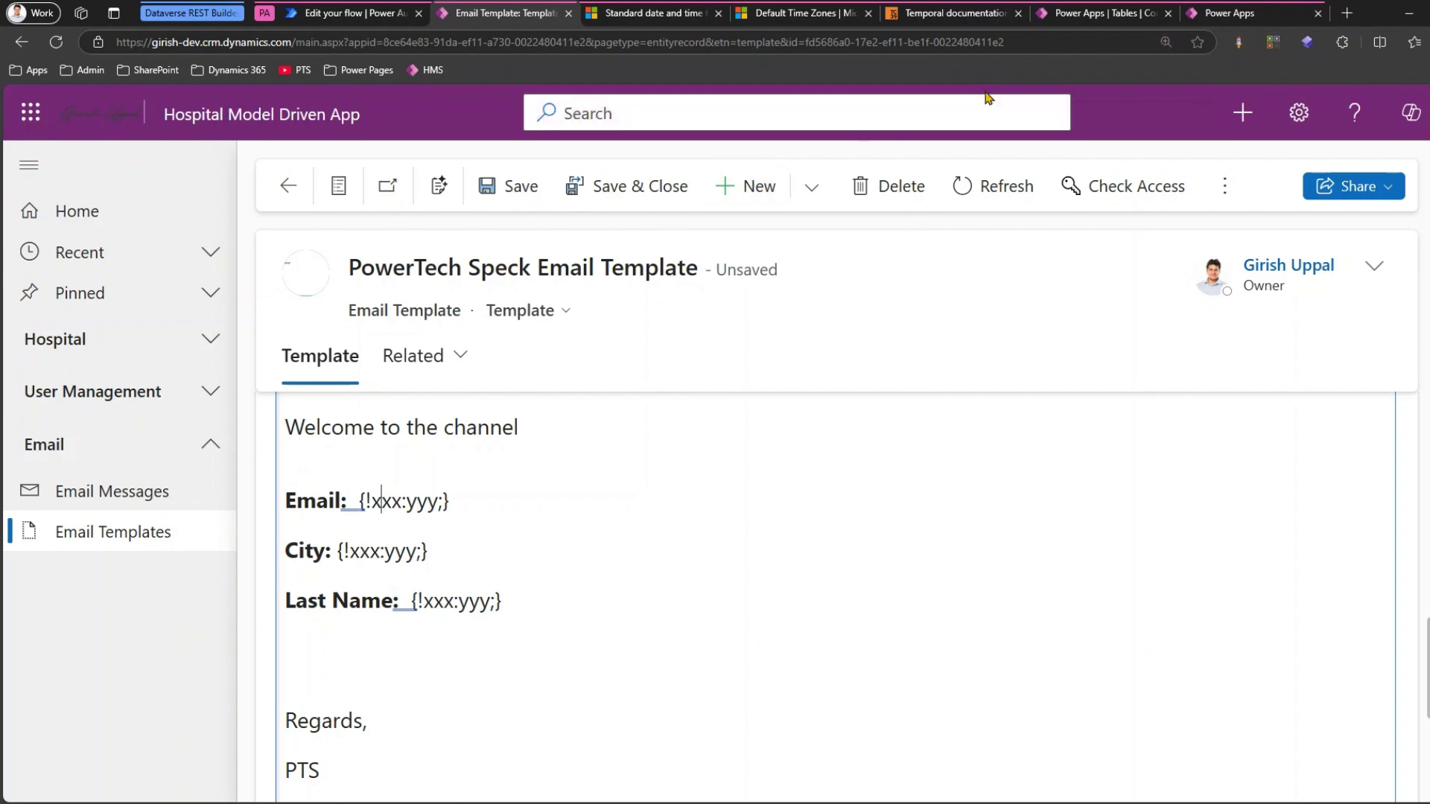
Copy the Contact table's logical name from its Power Apps properties and replace "xxx" with "contact" in all three template placeholders
left_click(1109, 13)
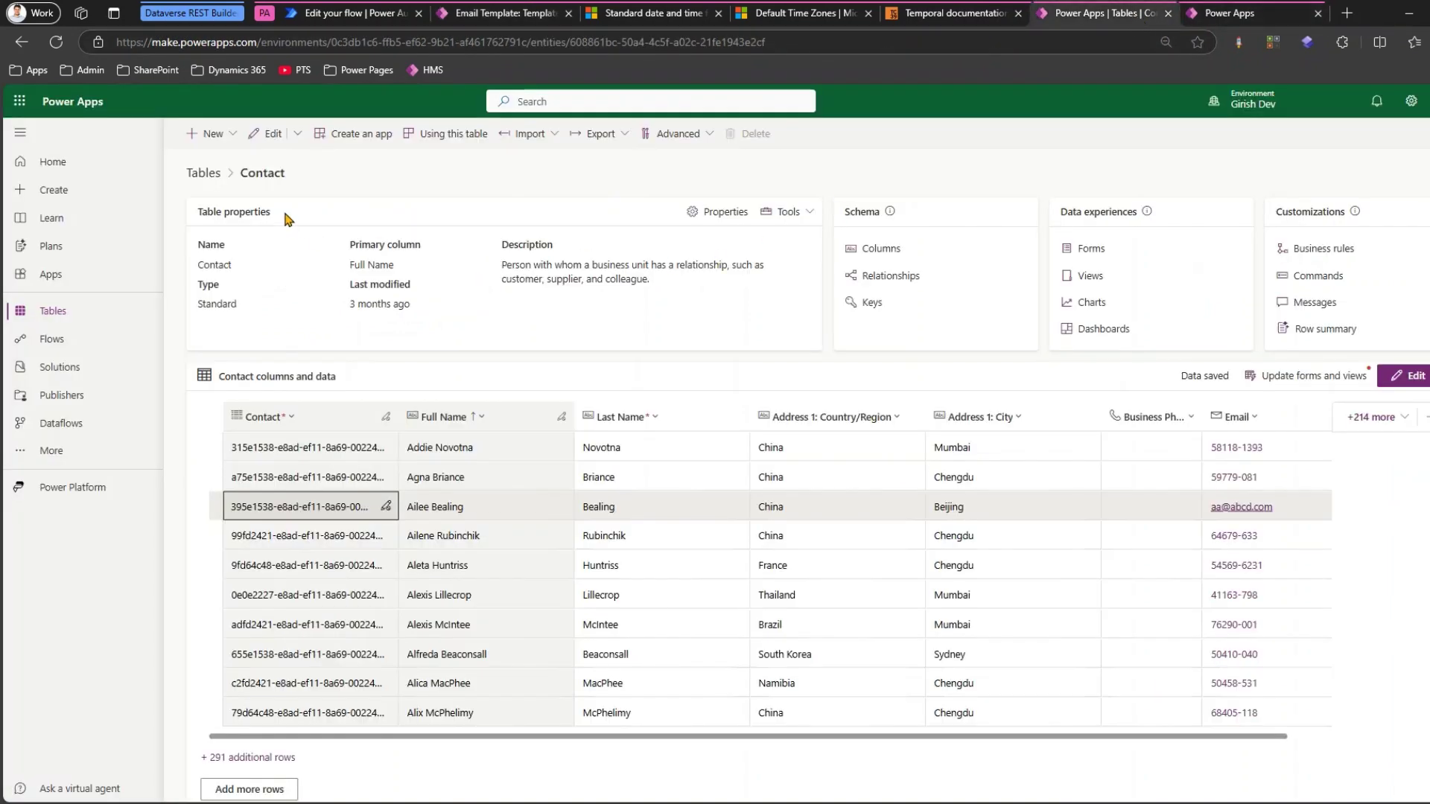
left_click(726, 214)
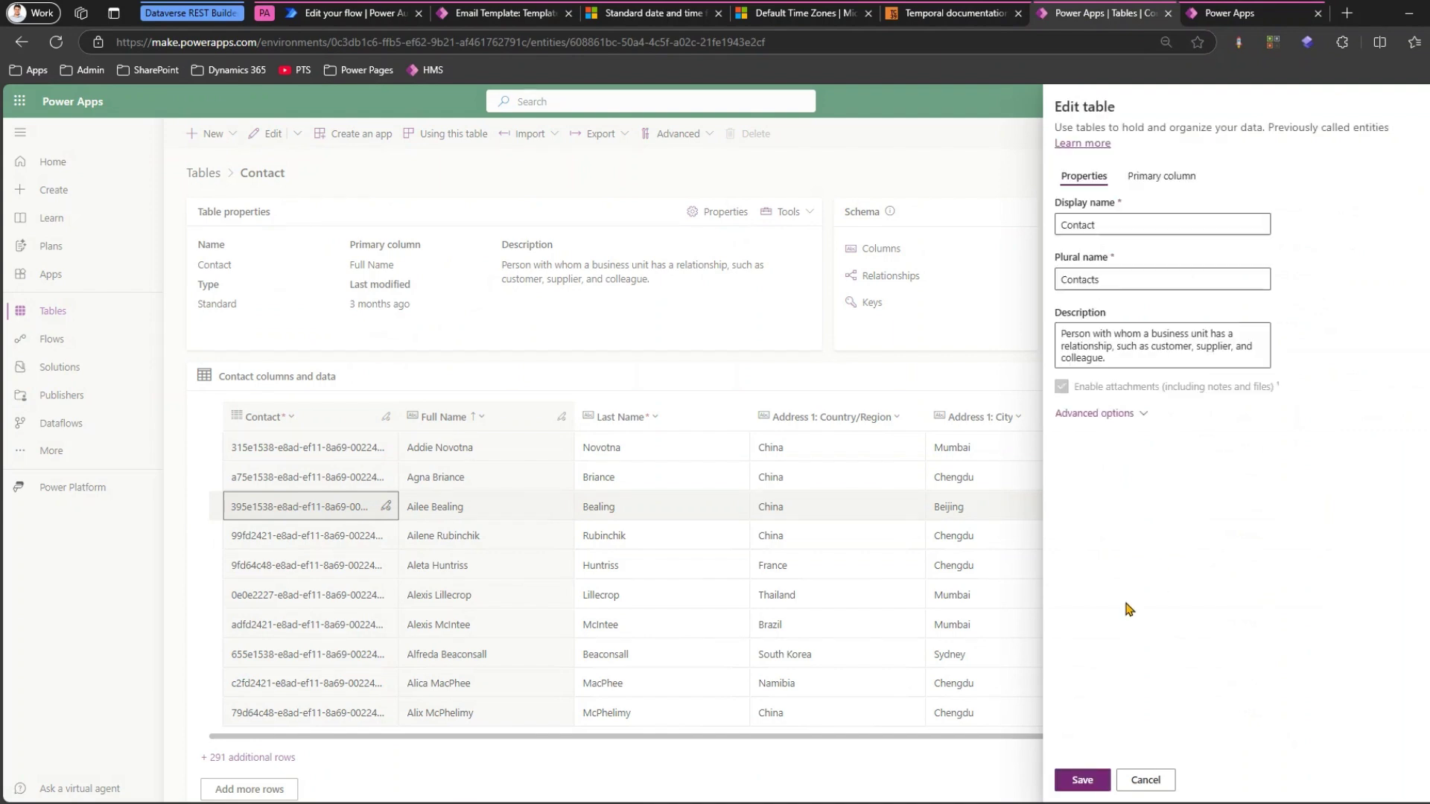
left_click(1121, 414)
double_click(1077, 520)
key("ctrl+c")
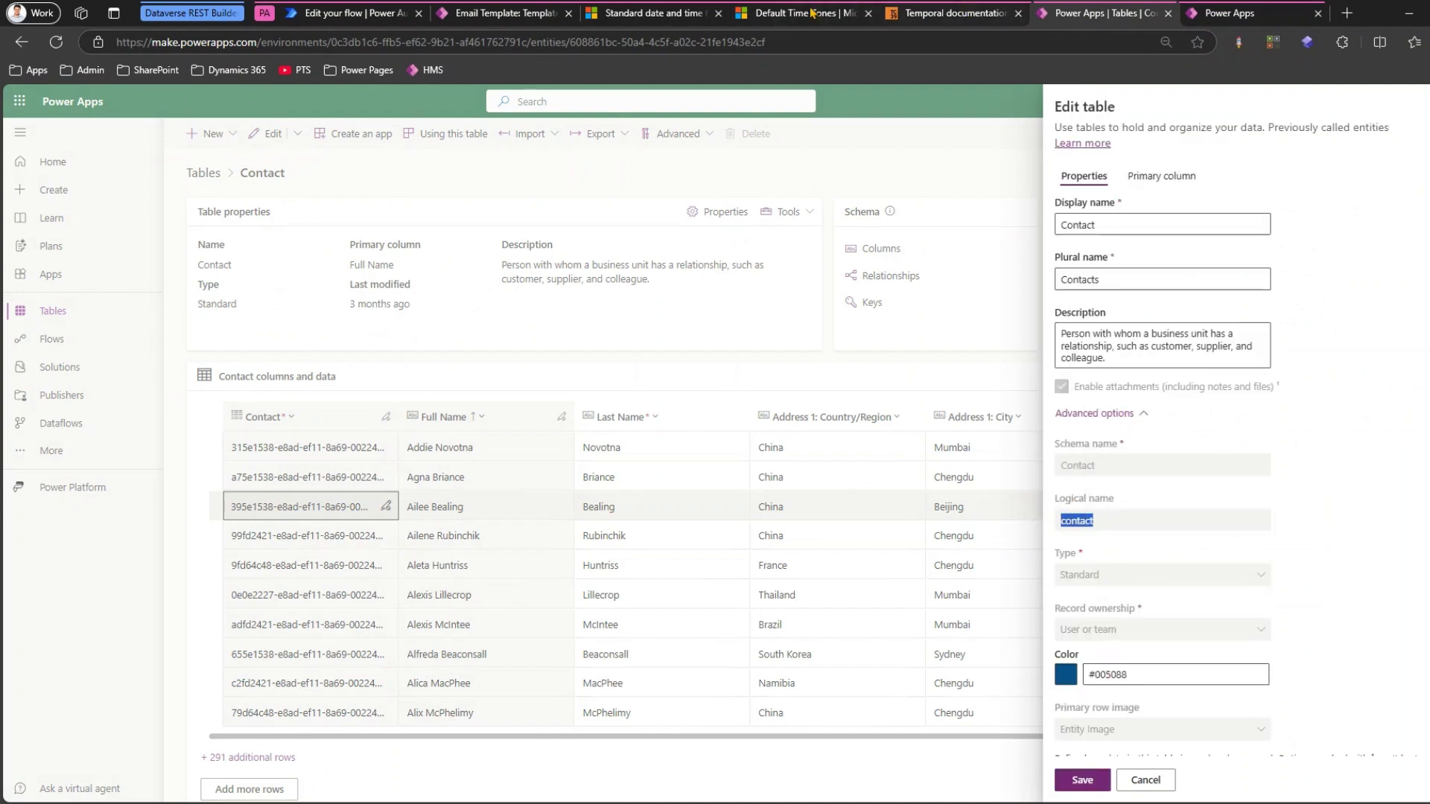
left_click(477, 12)
double_click(386, 500)
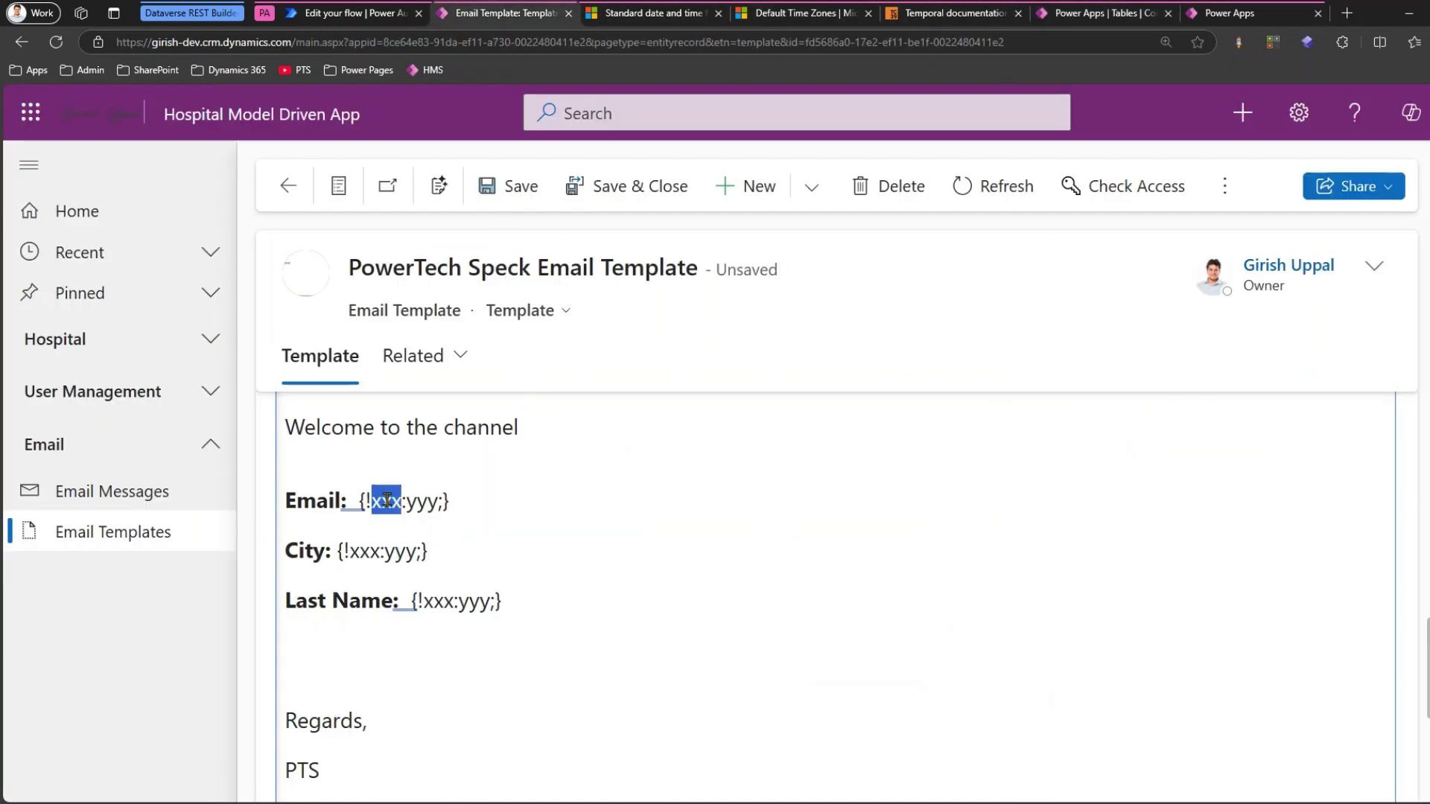
key("ctrl+v")
double_click(368, 552)
key("ctrl+v")
double_click(442, 603)
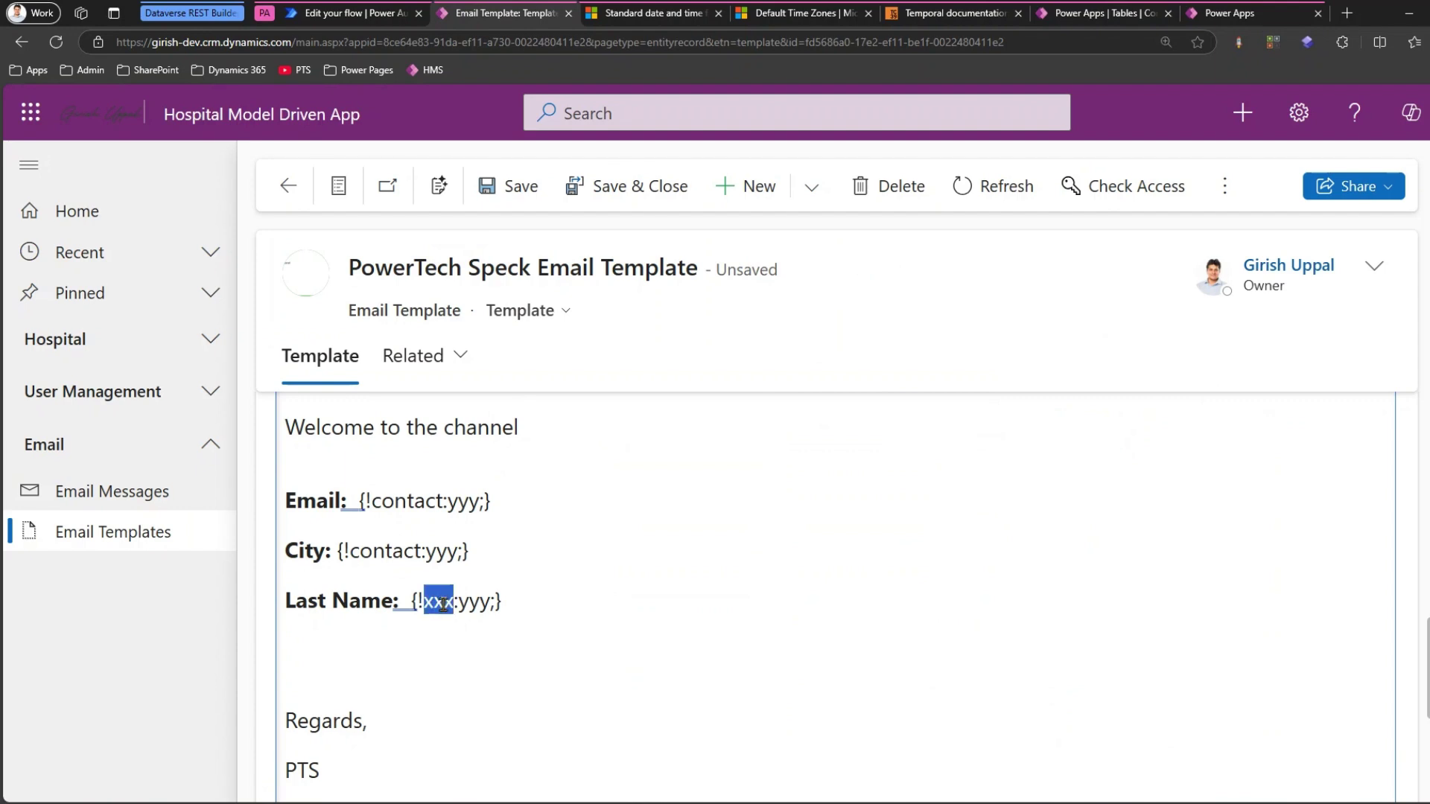
key("ctrl+v")
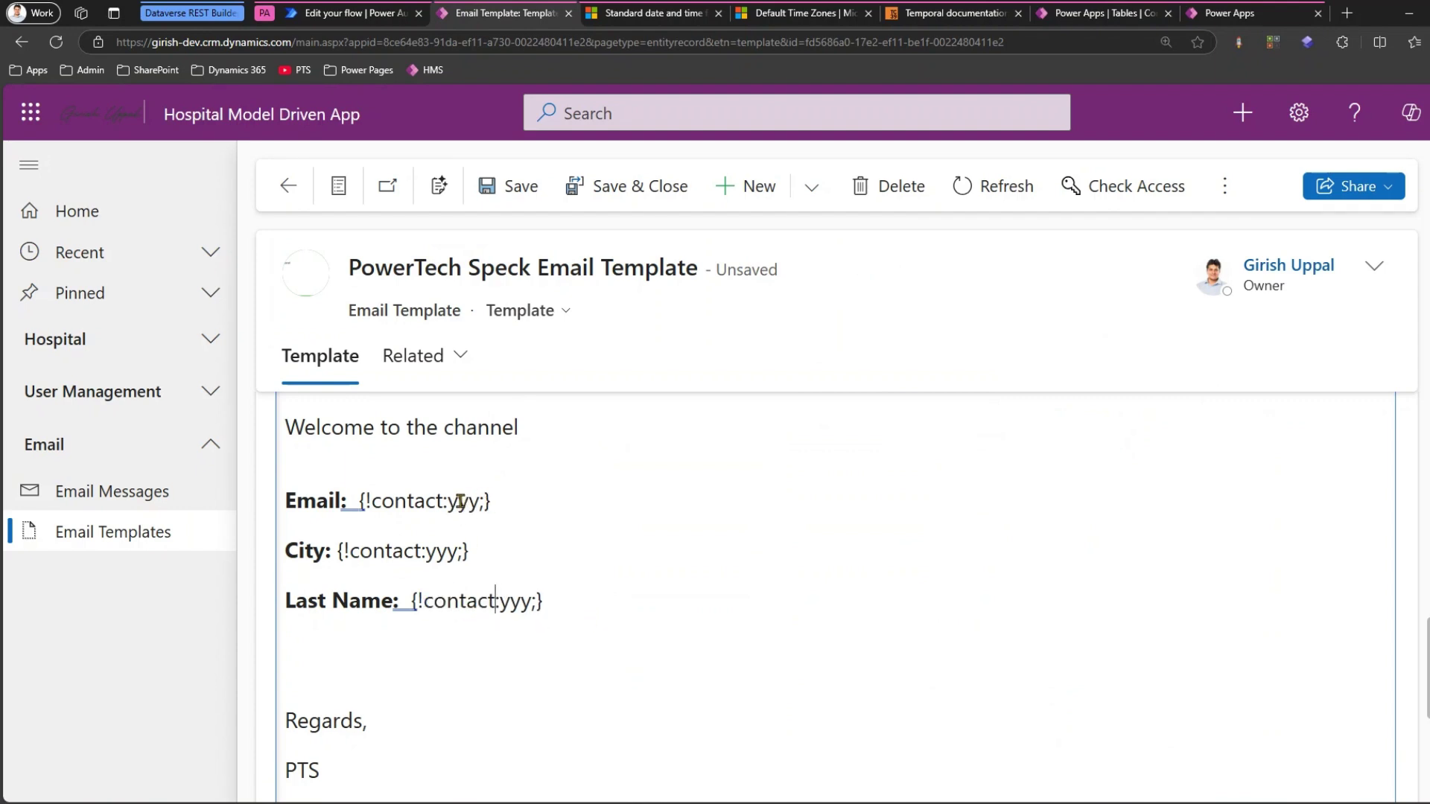
Copy the Email column's logical name from the Contact table and replace "yyy" in the template's Email placeholder with "emailaddress1"
left_click(1131, 14)
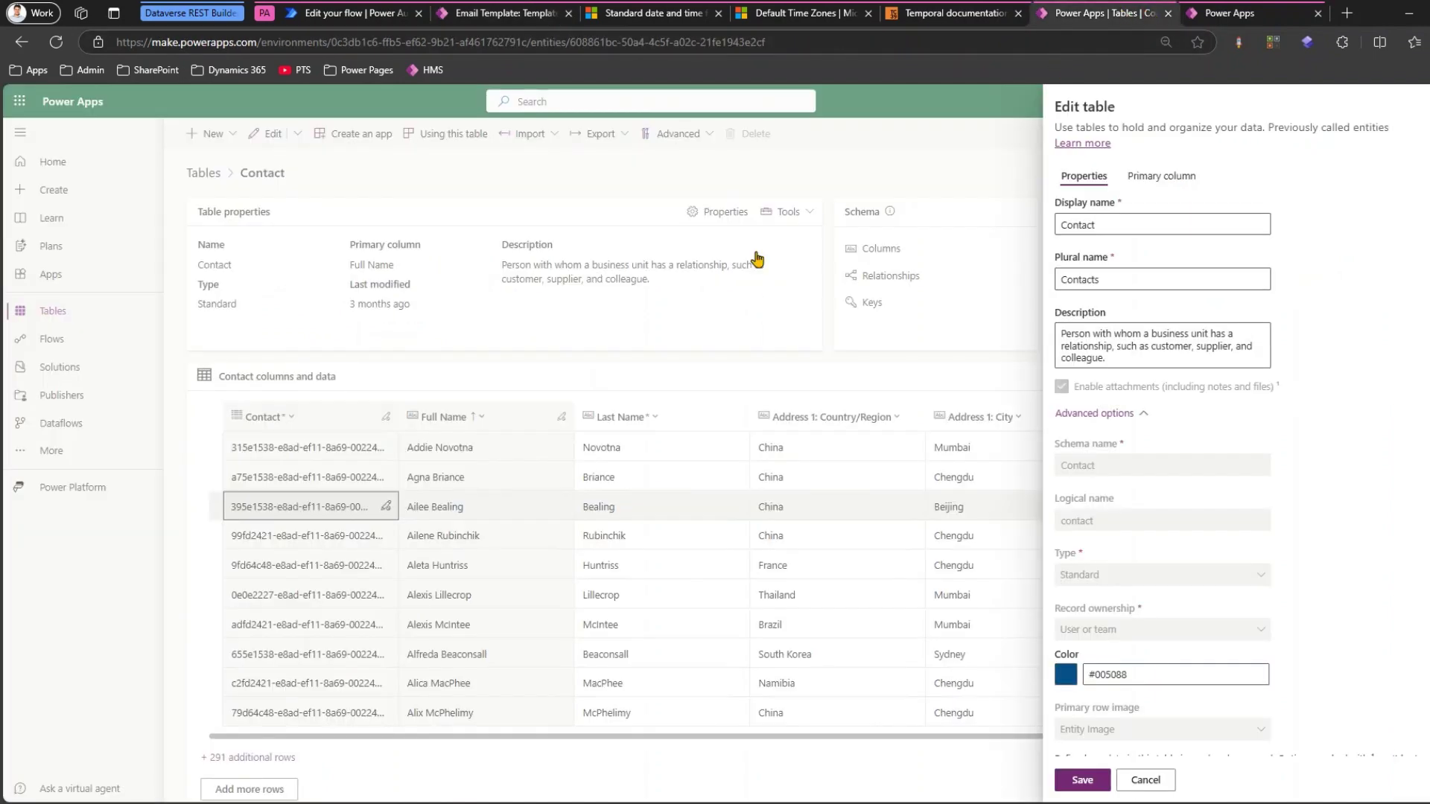
left_click(987, 354)
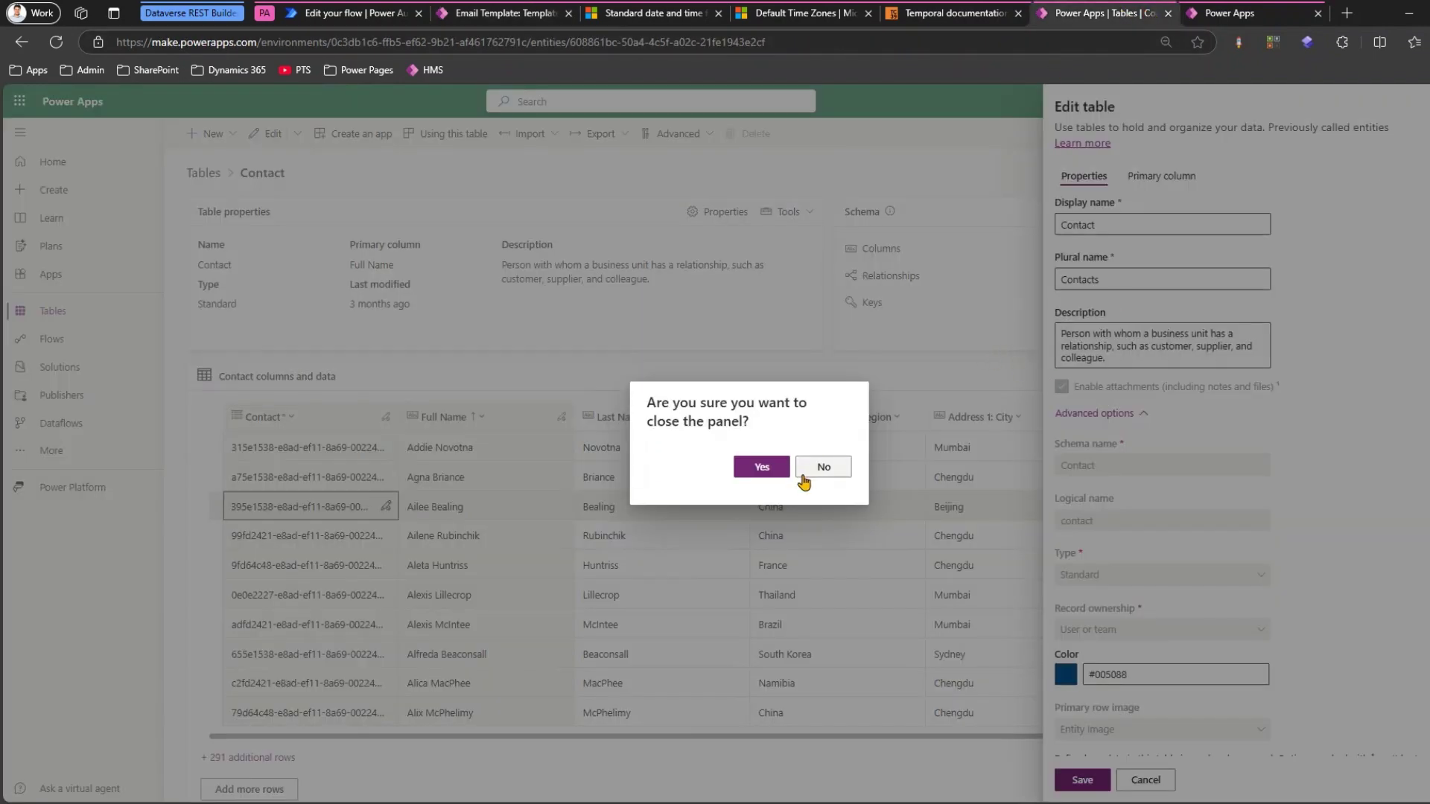
left_click(759, 377)
left_click(1236, 417)
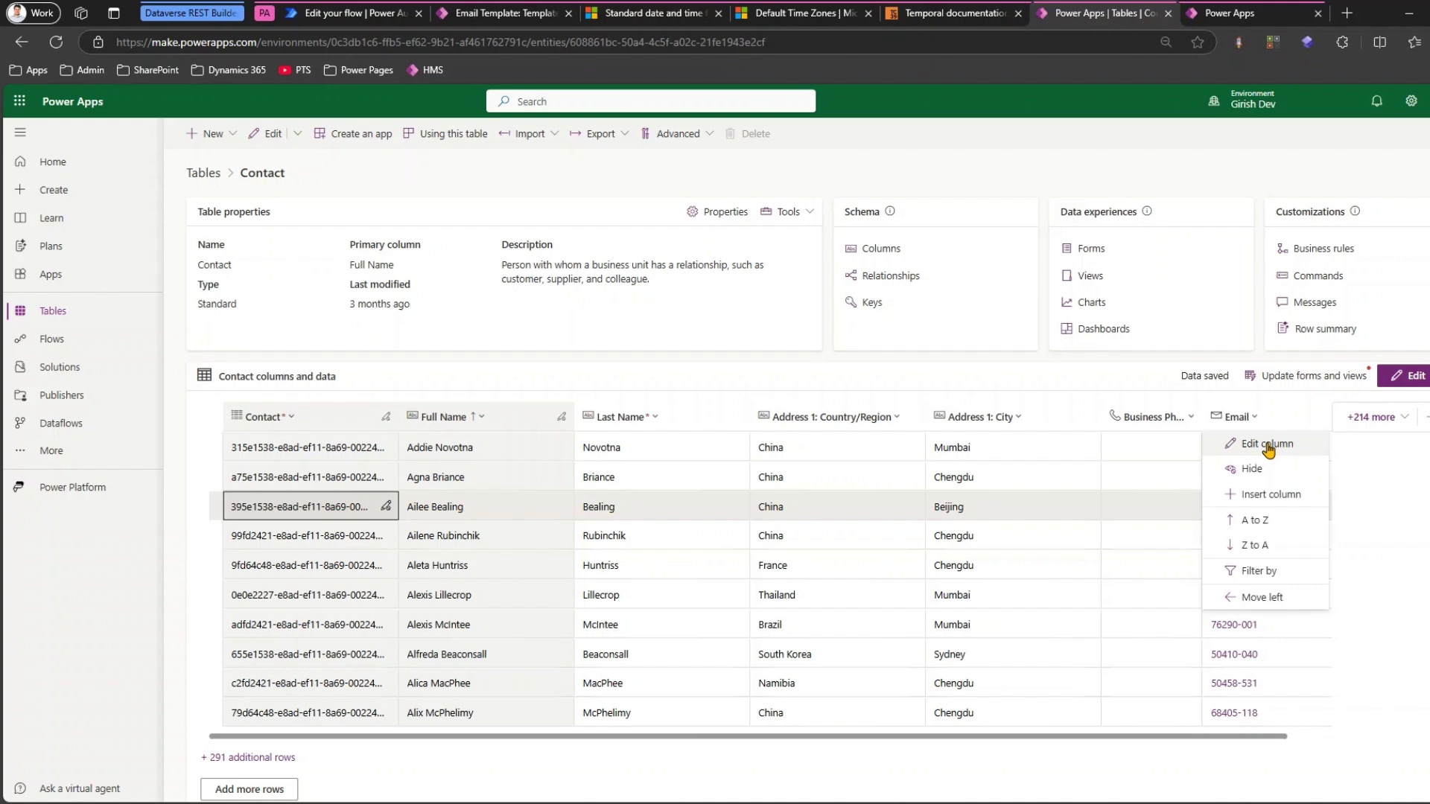
left_click(1242, 444)
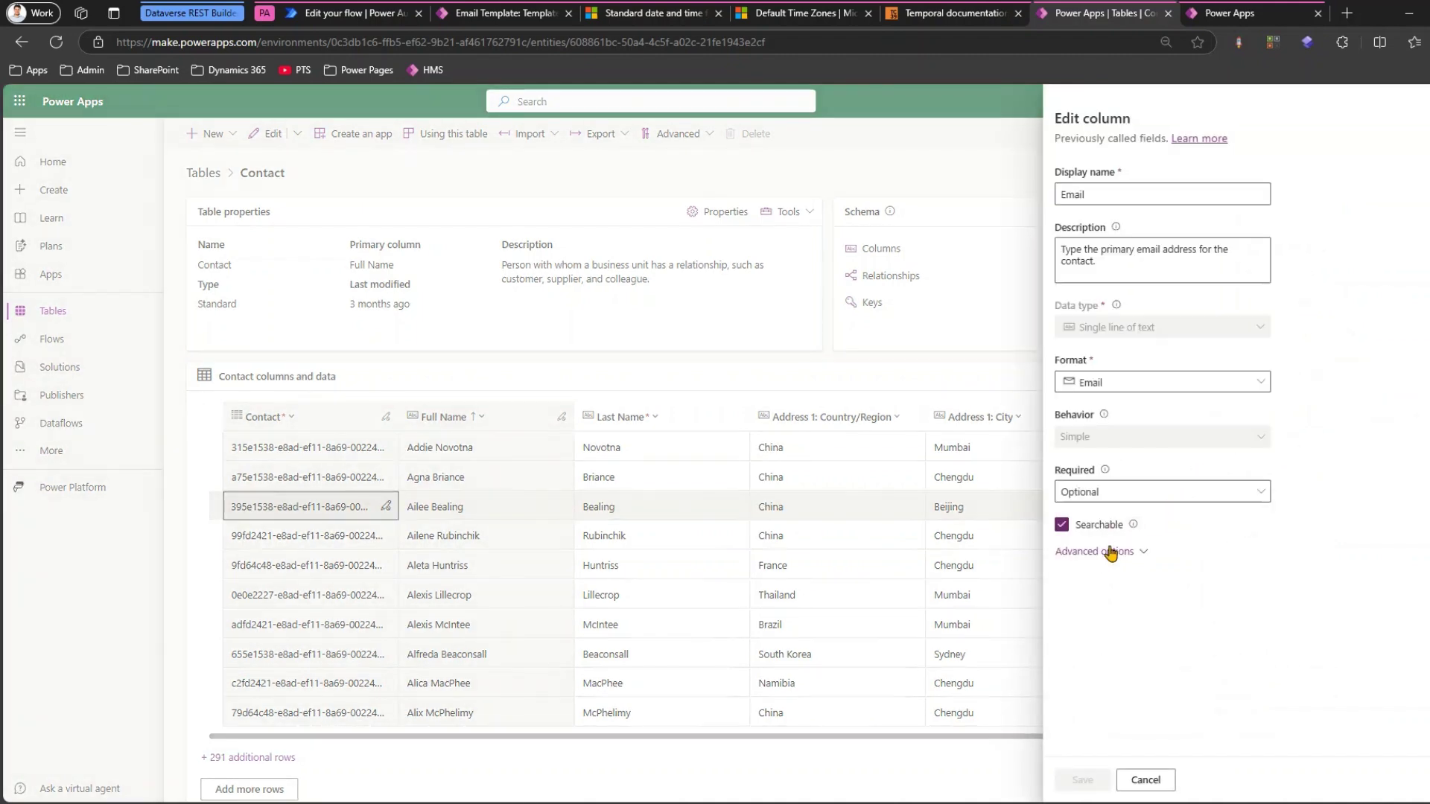
left_click(1110, 552)
double_click(1093, 666)
key("ctrl+c")
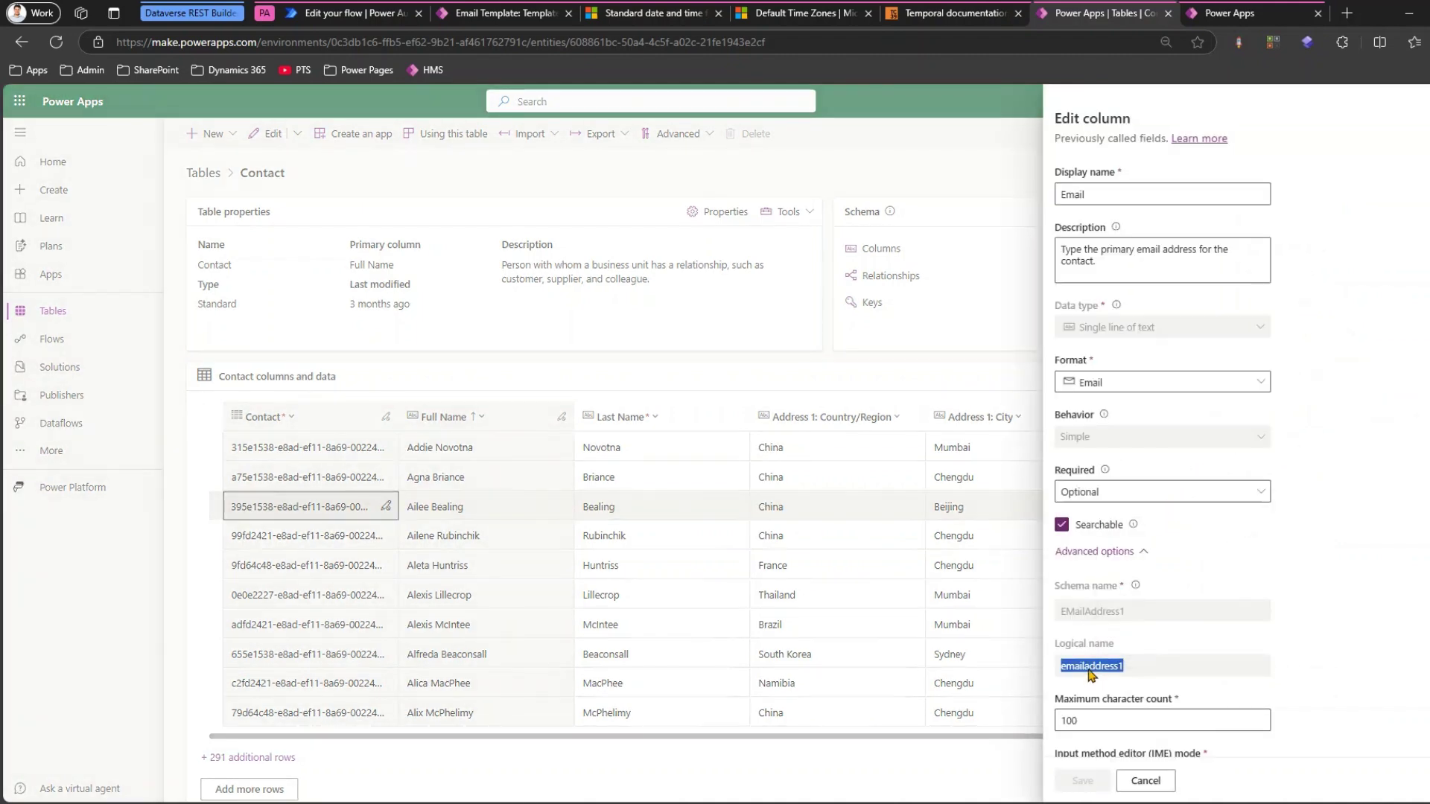
left_click(500, 11)
double_click(461, 500)
key("ctrl+v")
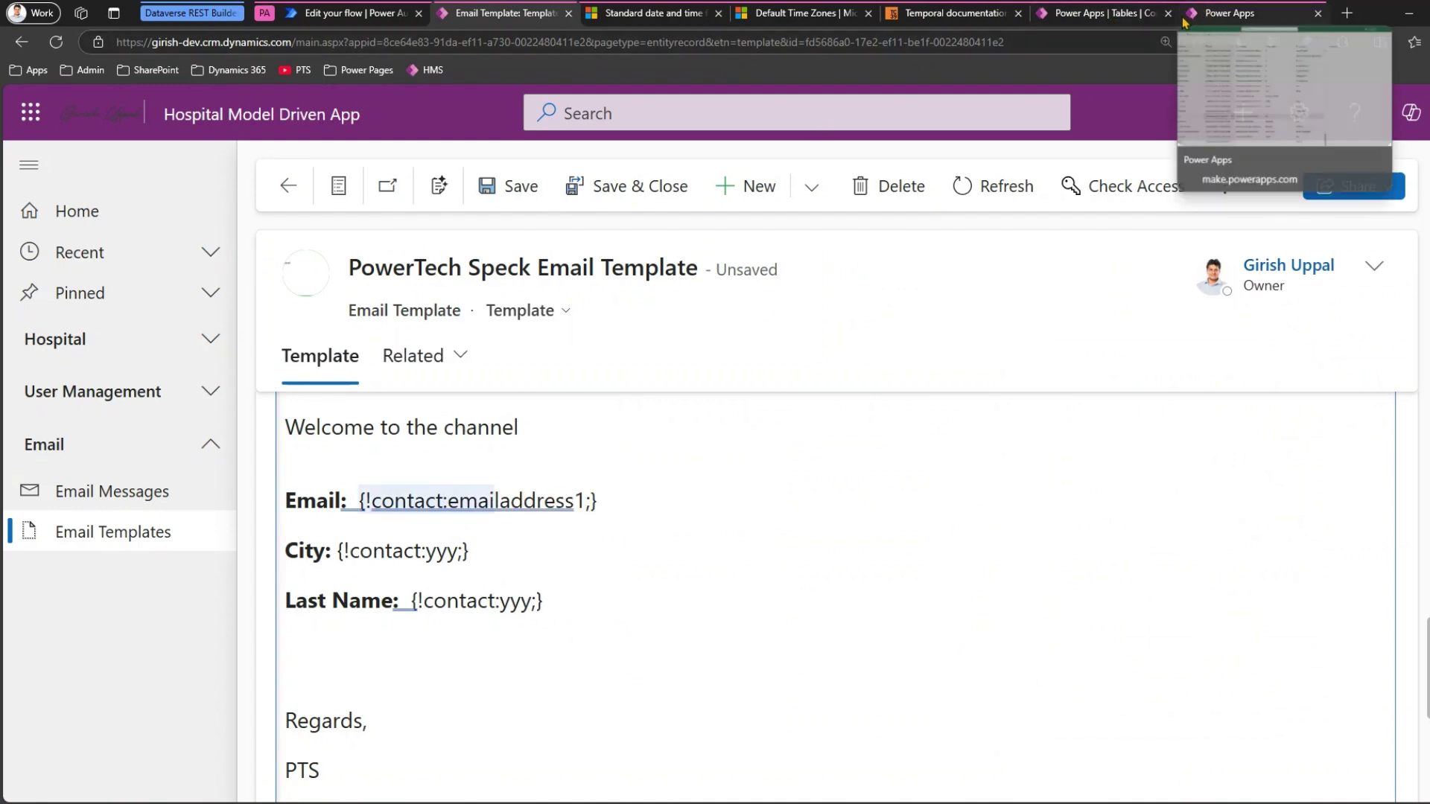
Copy the Address 1: City column's logical name from the Contact table and replace "yyy" in the template's City placeholder with "address1_city"
left_click(1127, 22)
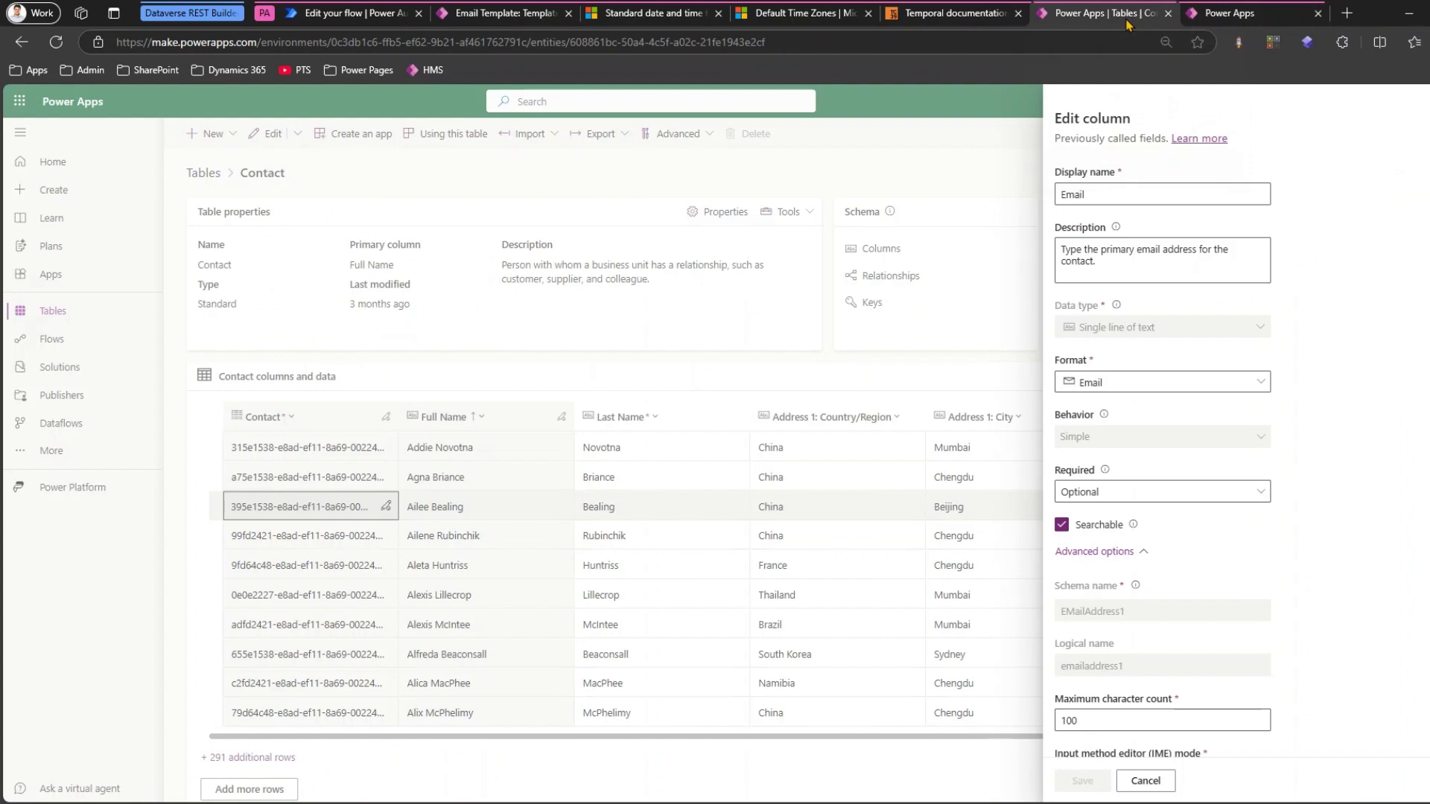
left_click(1150, 784)
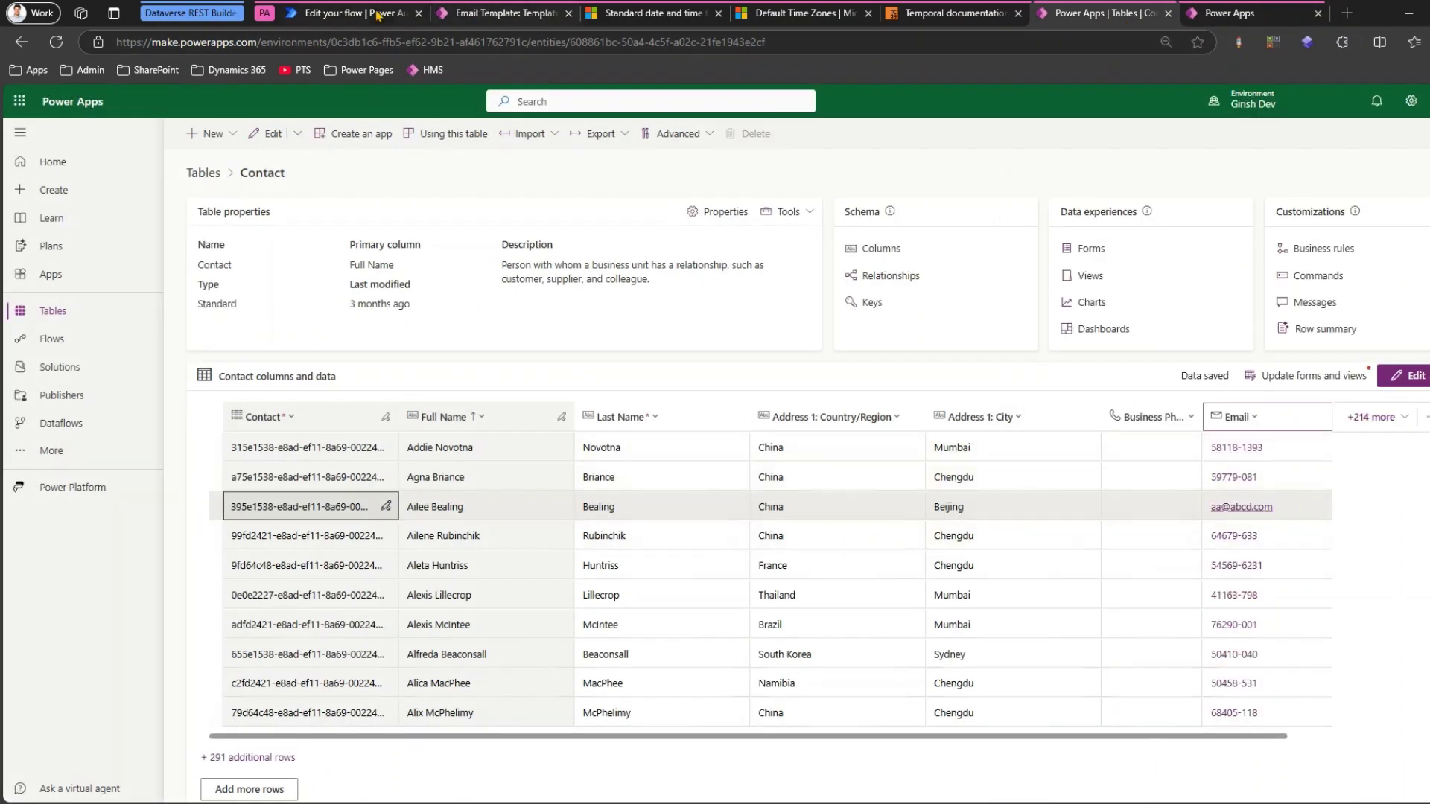
left_click(467, 13)
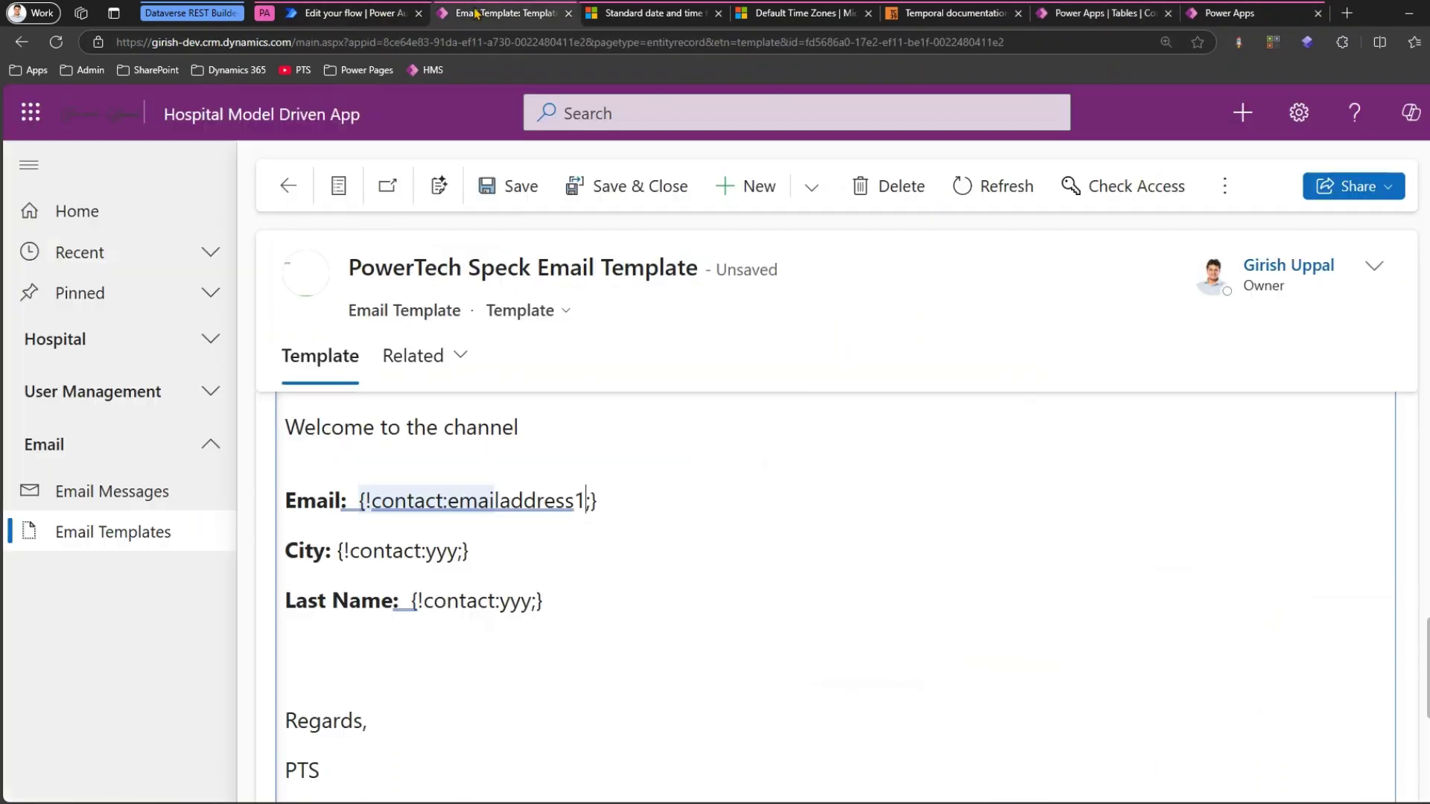
left_click(1109, 13)
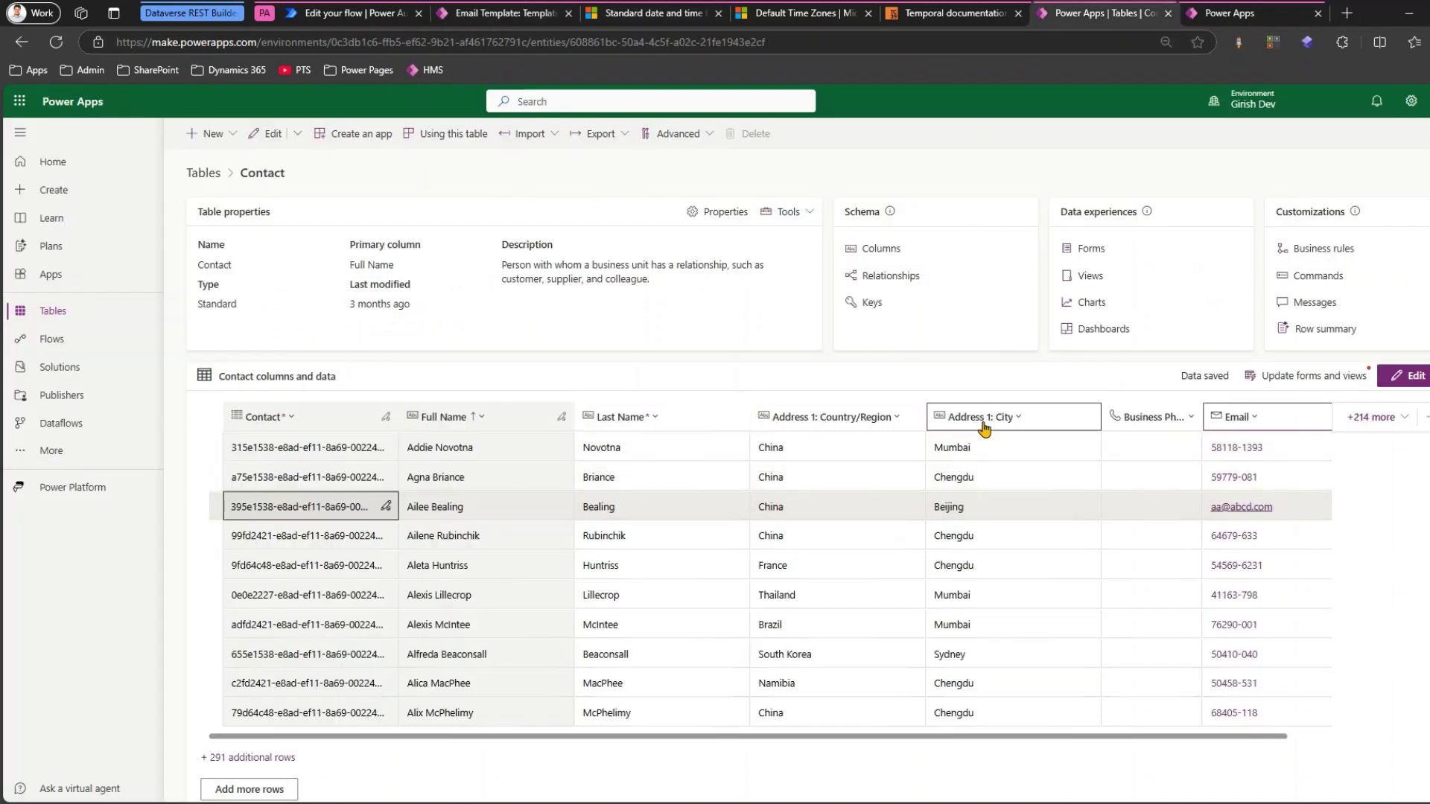
left_click(979, 429)
left_click(968, 447)
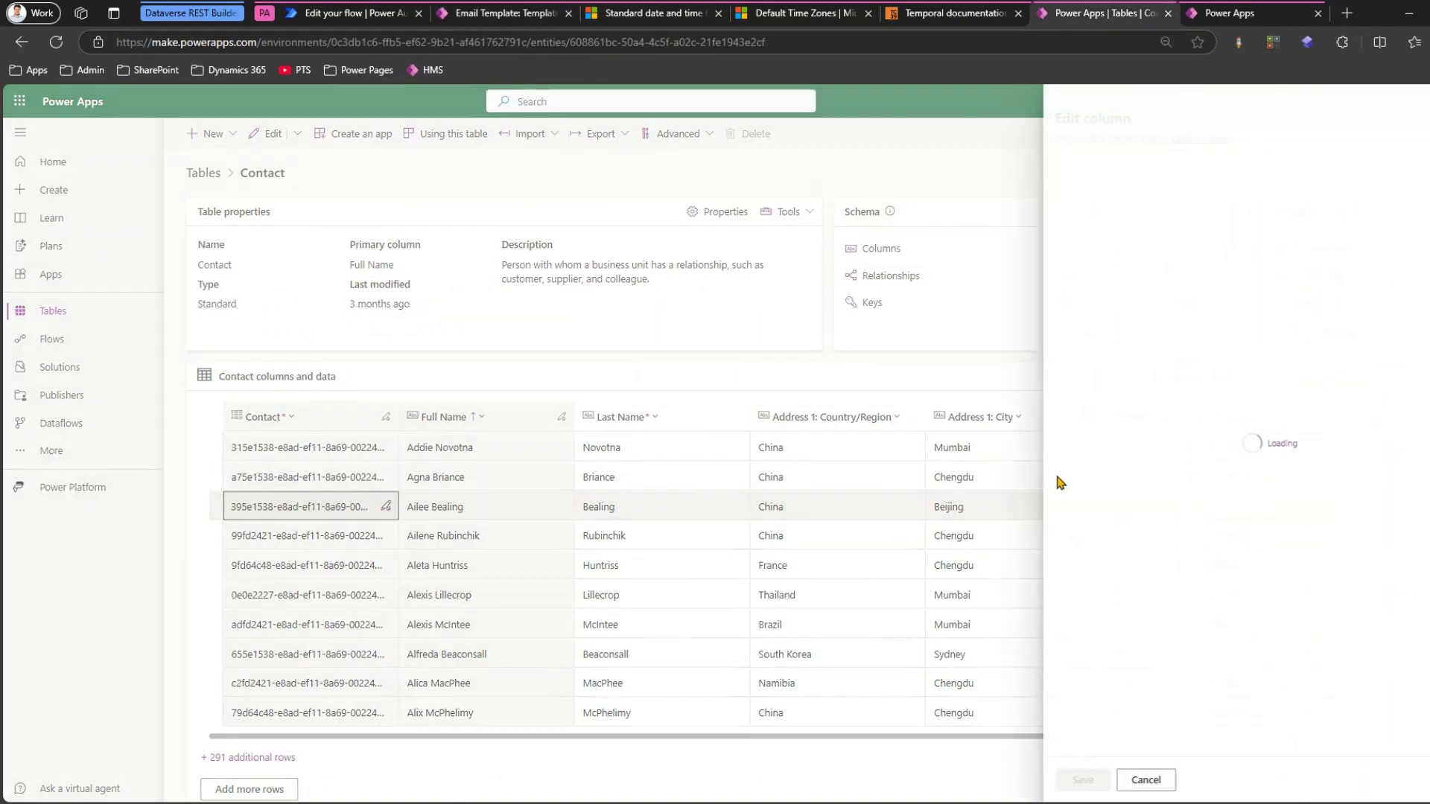
left_click(1114, 557)
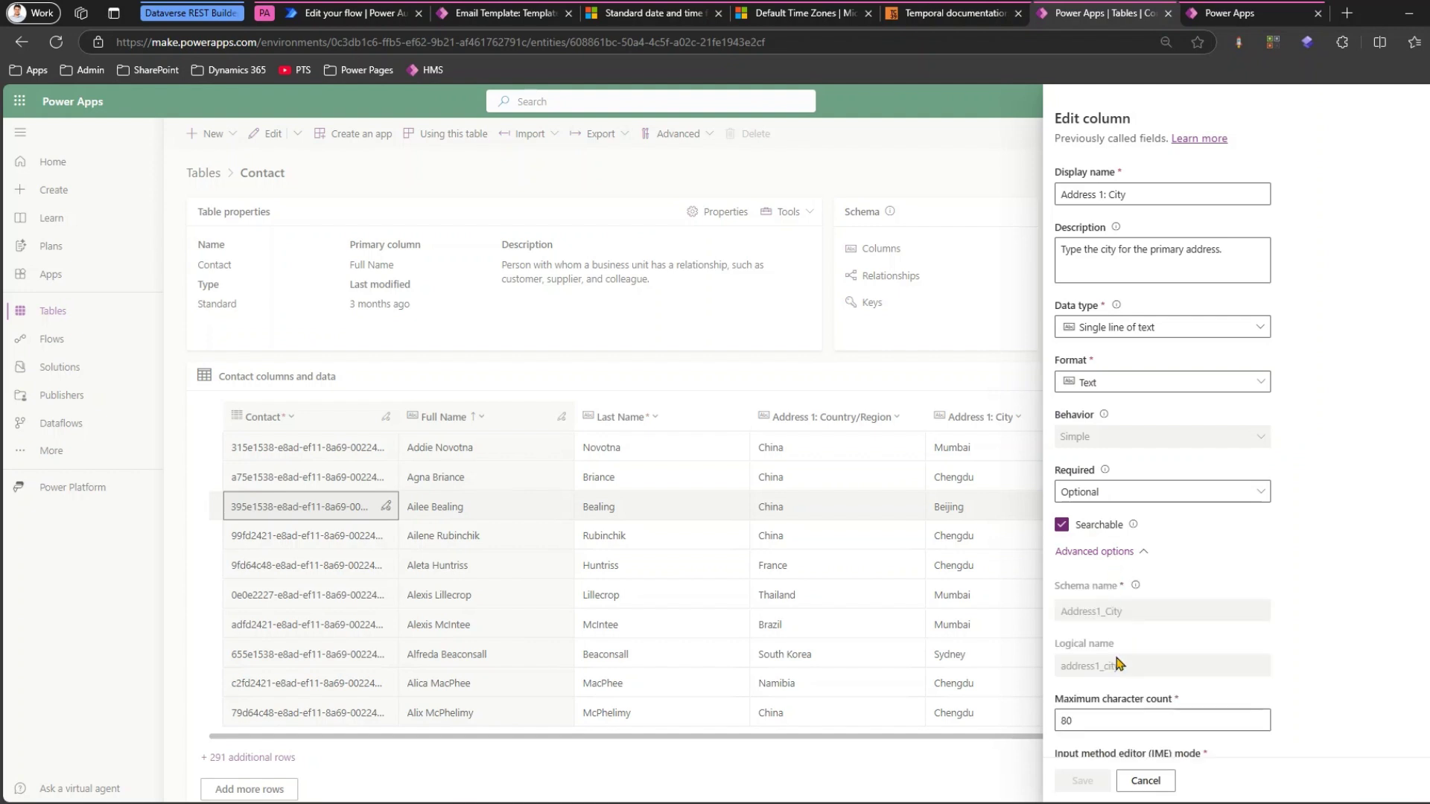
double_click(1100, 669)
key("ctrl+c")
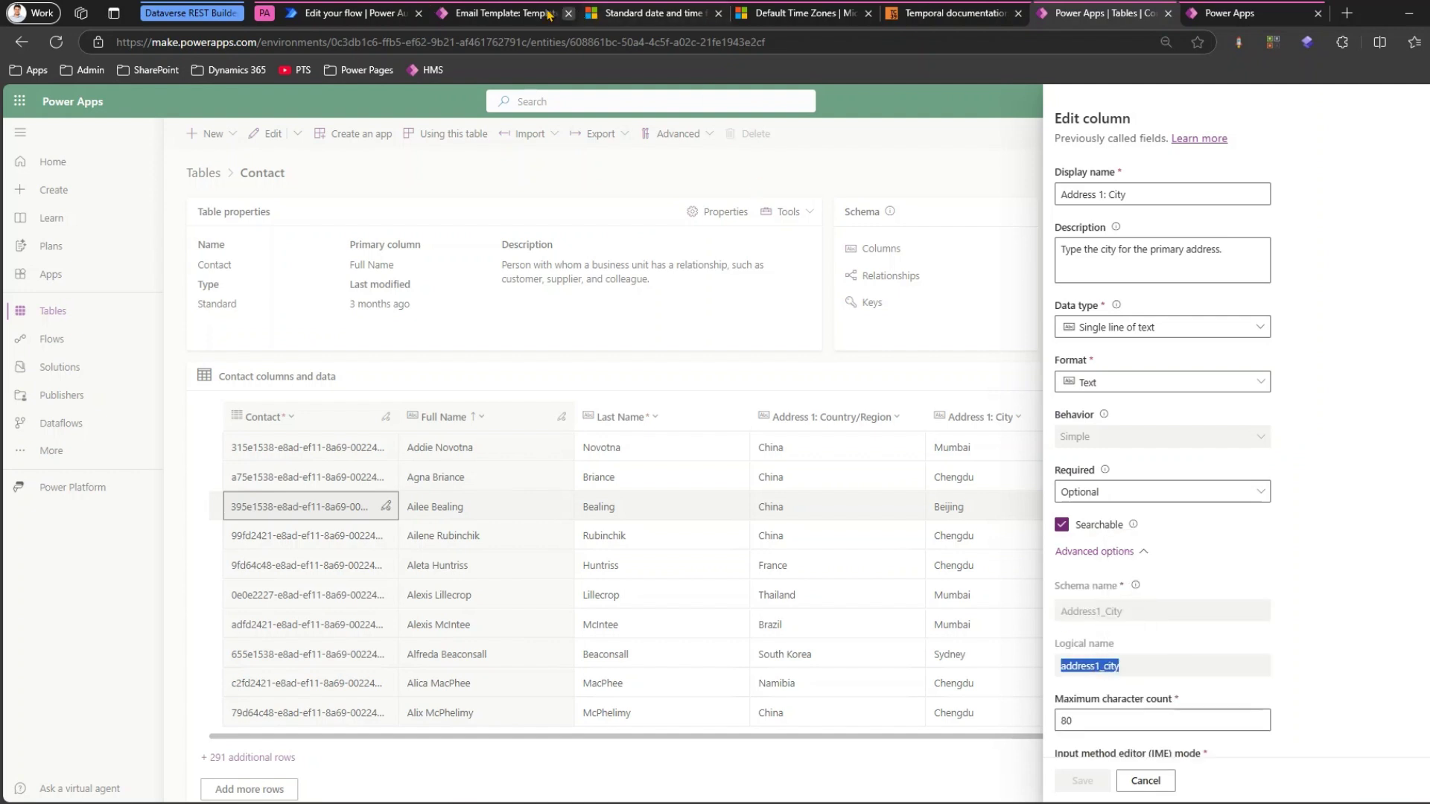
left_click(490, 16)
double_click(447, 552)
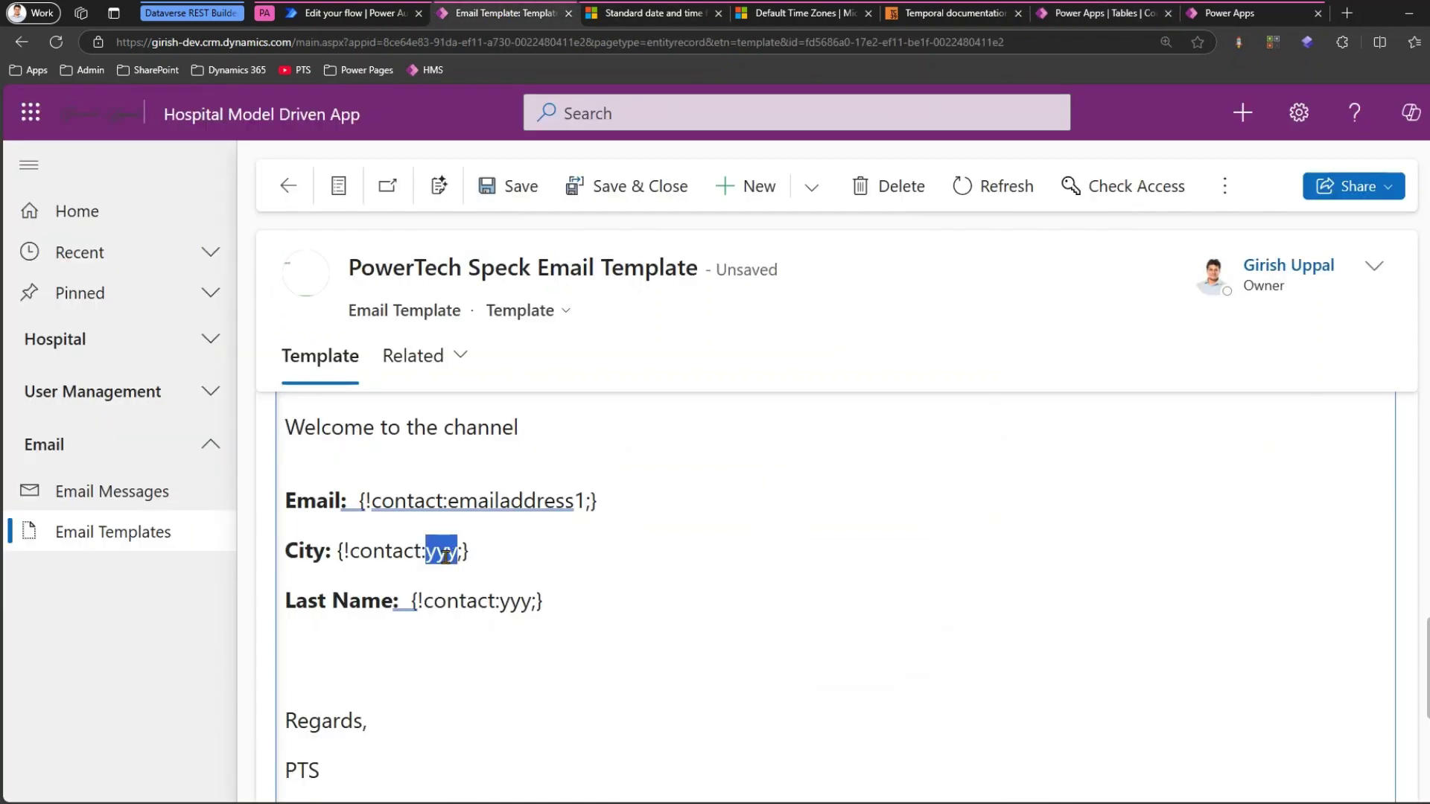
key("ctrl+v")
Copy the Last Name column's logical name from the Contact table and replace "yyy" in the template's Last Name placeholder with "lastname"
left_click(1093, 15)
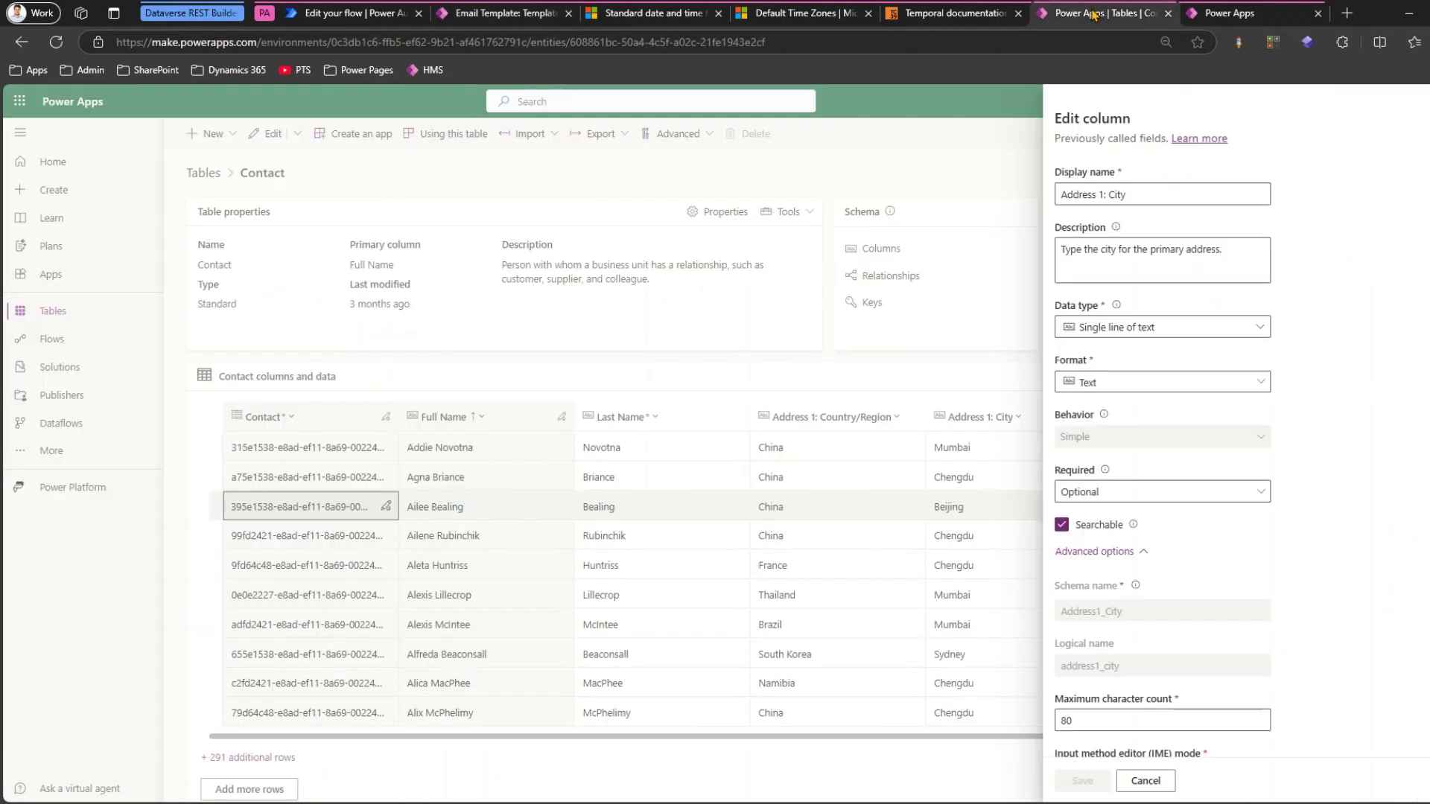
left_click(699, 423)
left_click(699, 423)
left_click(670, 462)
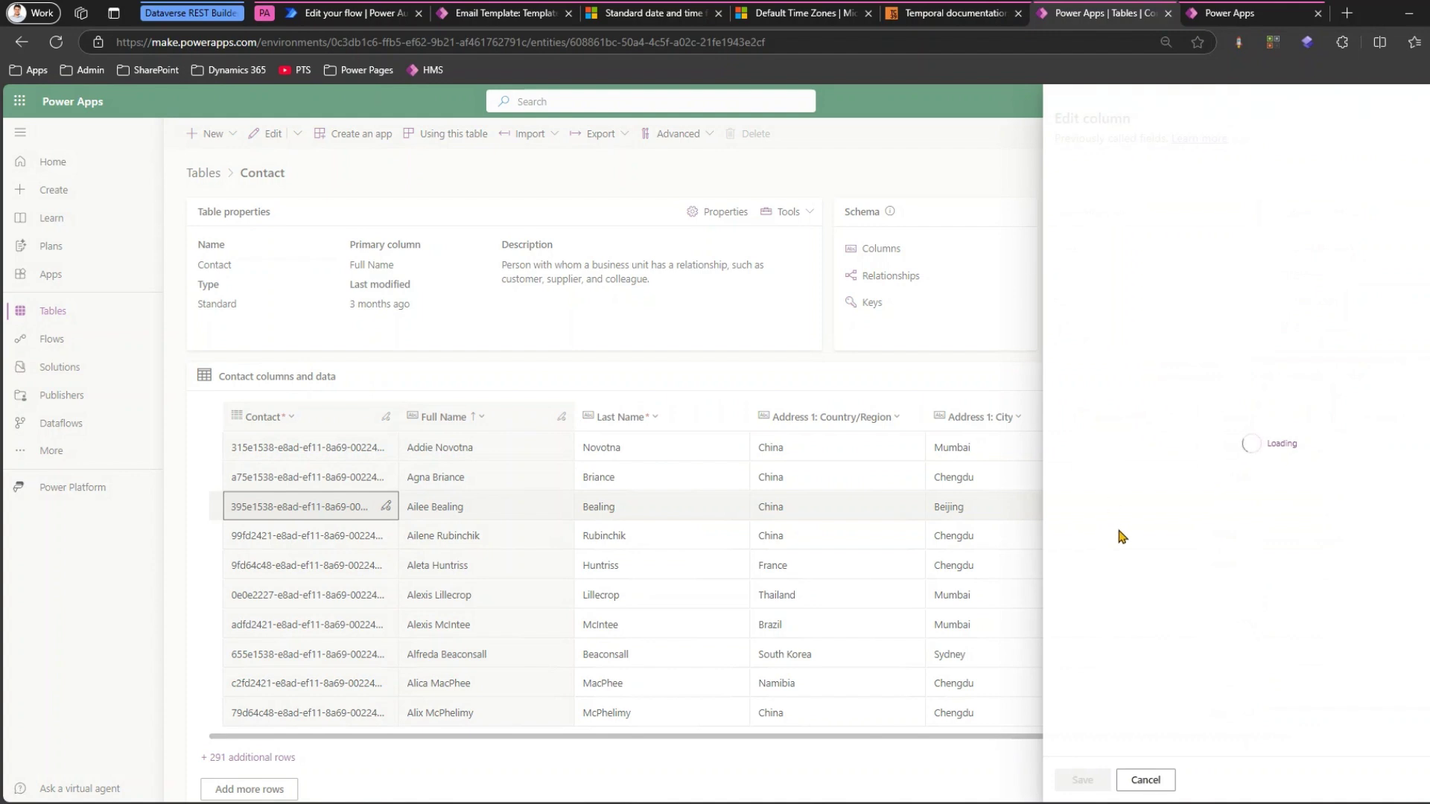
left_click(1108, 551)
double_click(1086, 667)
key("ctrl+c")
left_click(520, 15)
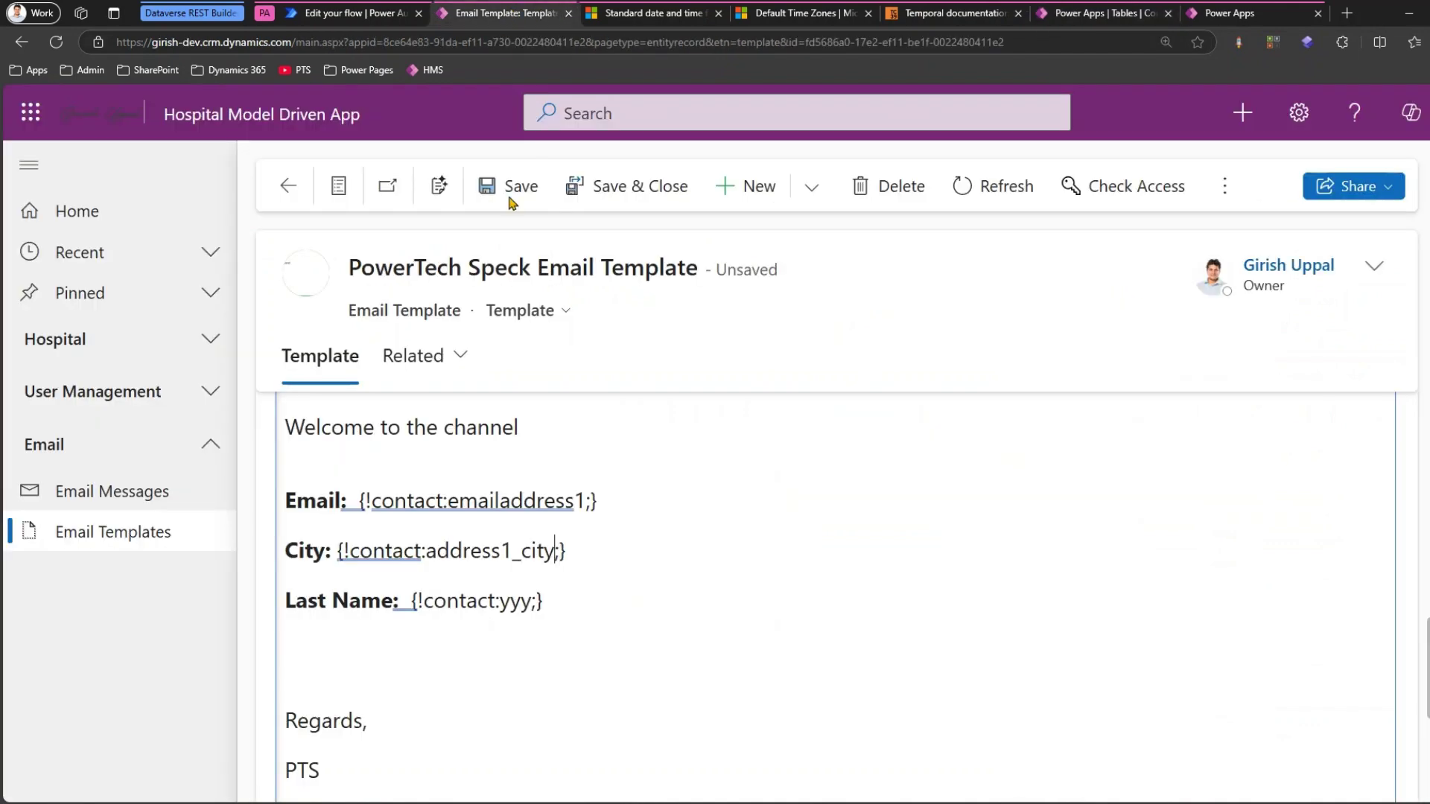
double_click(510, 601)
key("ctrl+v")
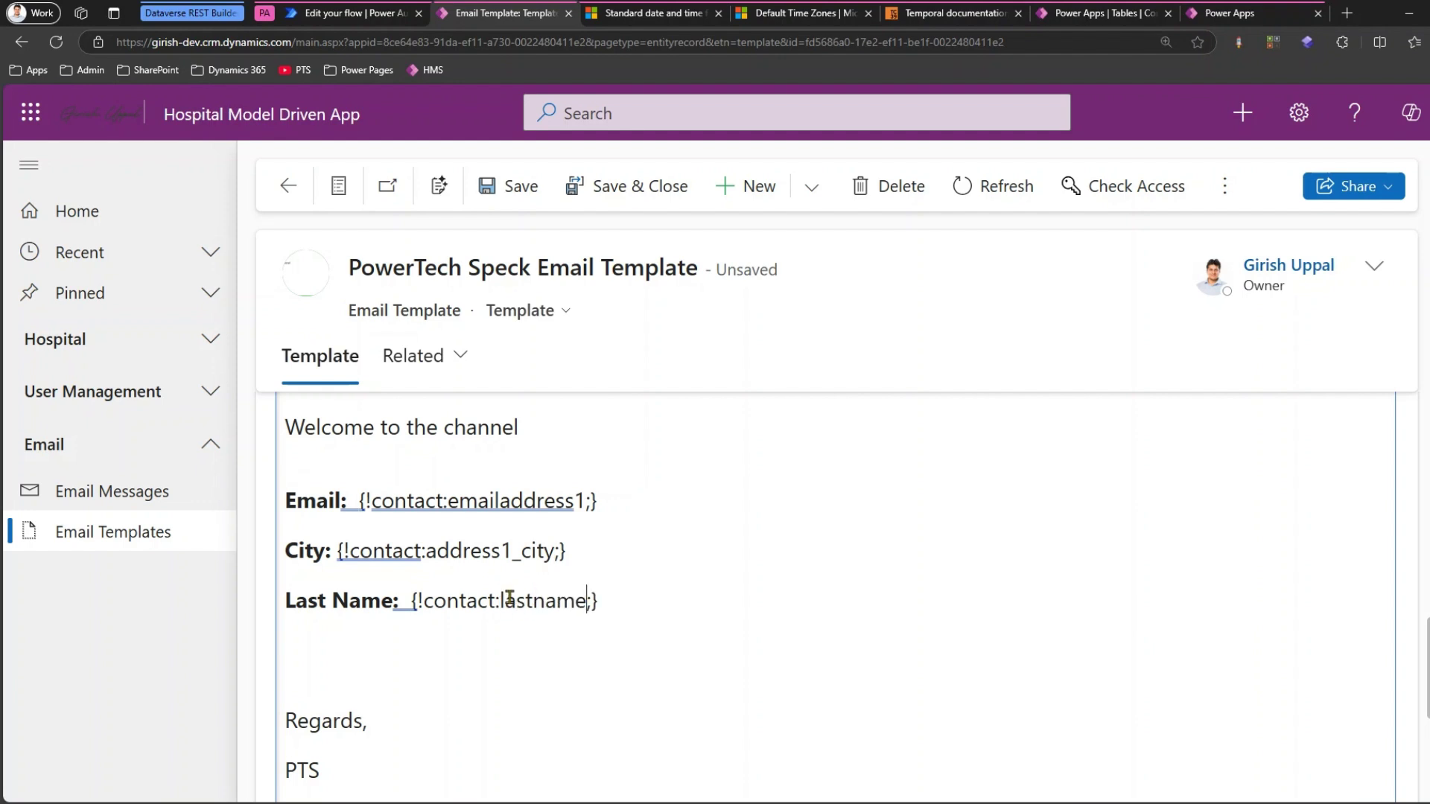
scroll(521, 514, "up", 5)
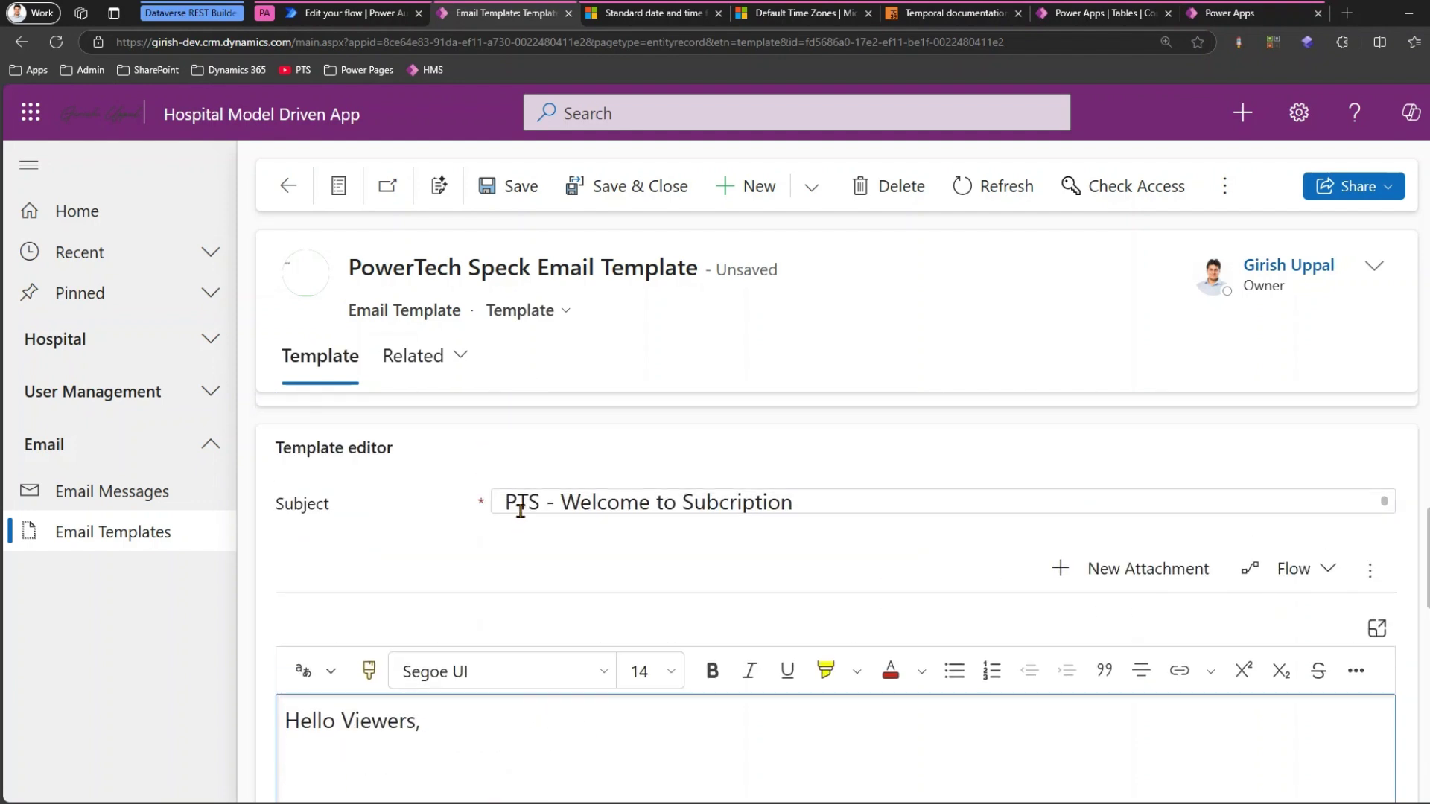
Copy the City placeholder from the template body and append " - {!contact:address1_city;}" to the Subject
scroll(577, 626, "down", 6)
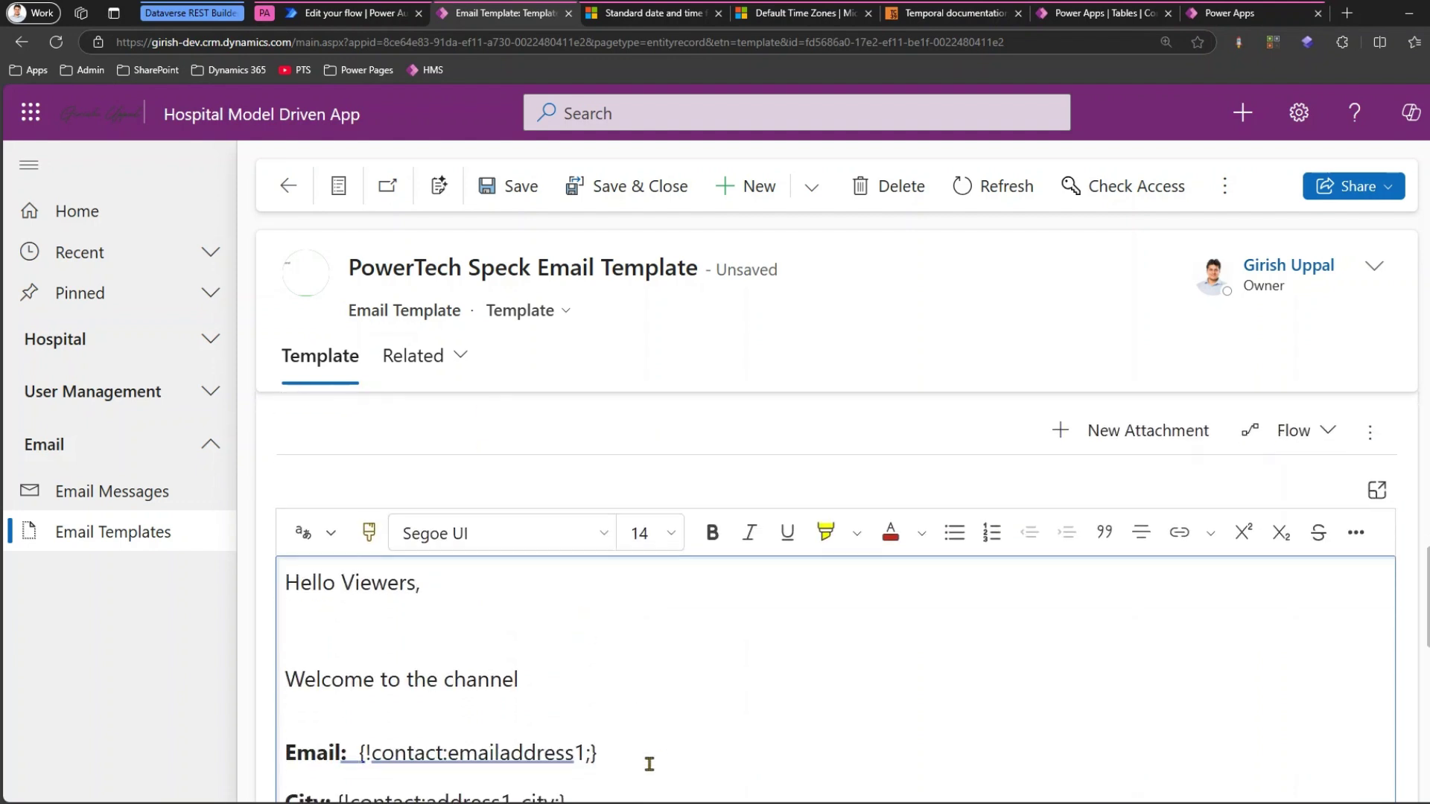
scroll(566, 603, "up", 2)
left_click_drag(596, 549, 429, 501)
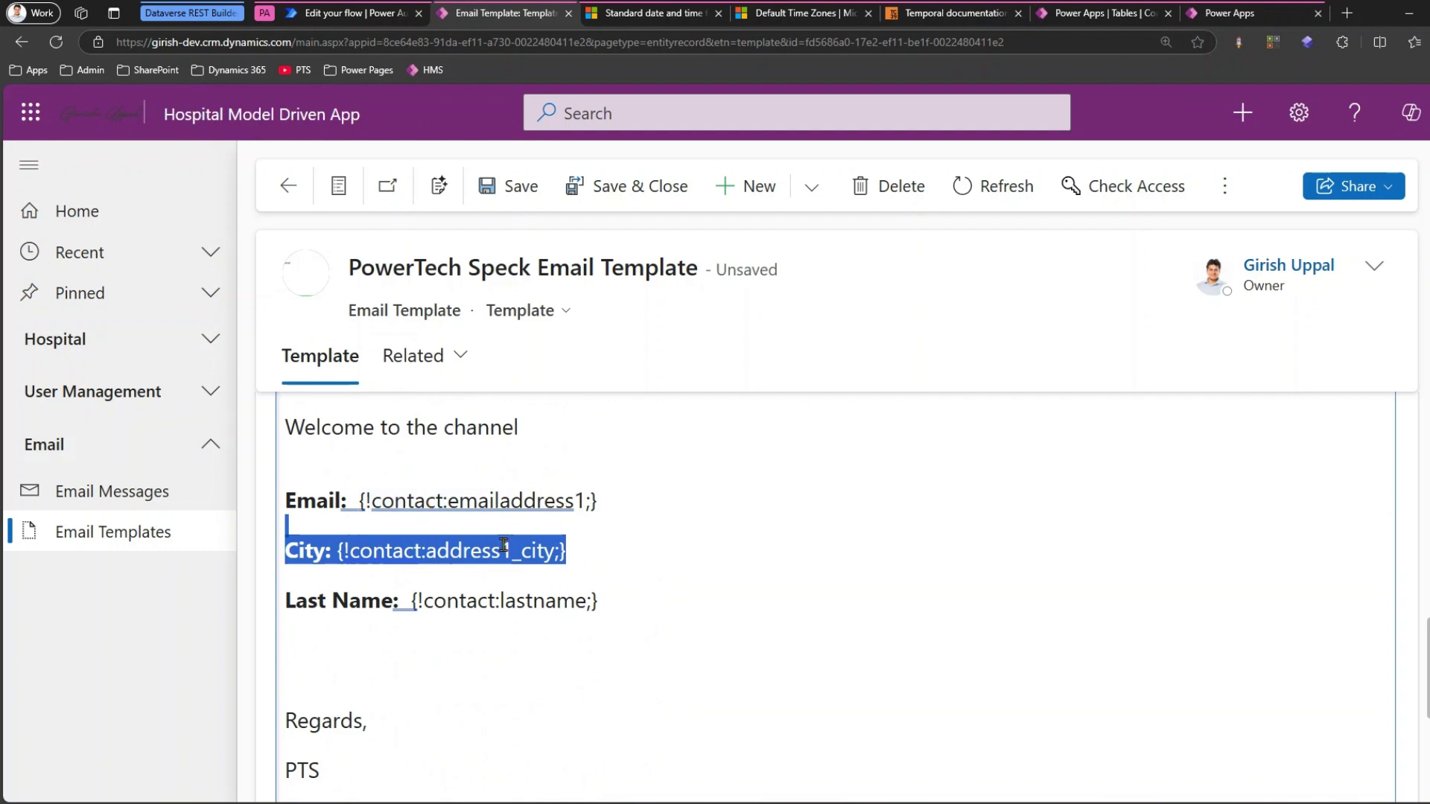
left_click_drag(575, 555, 338, 552)
key("ctrl+c")
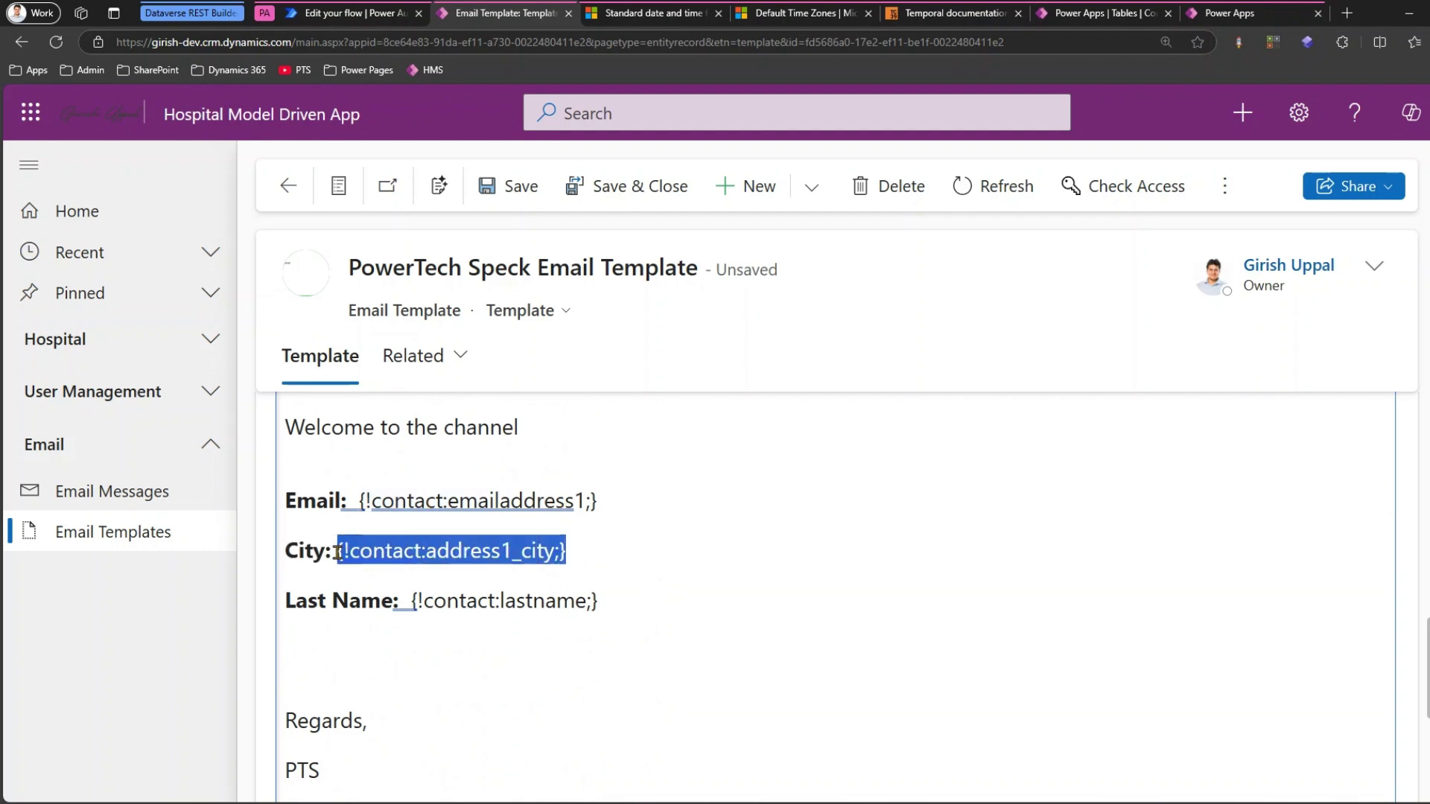
scroll(744, 452, "up", 5)
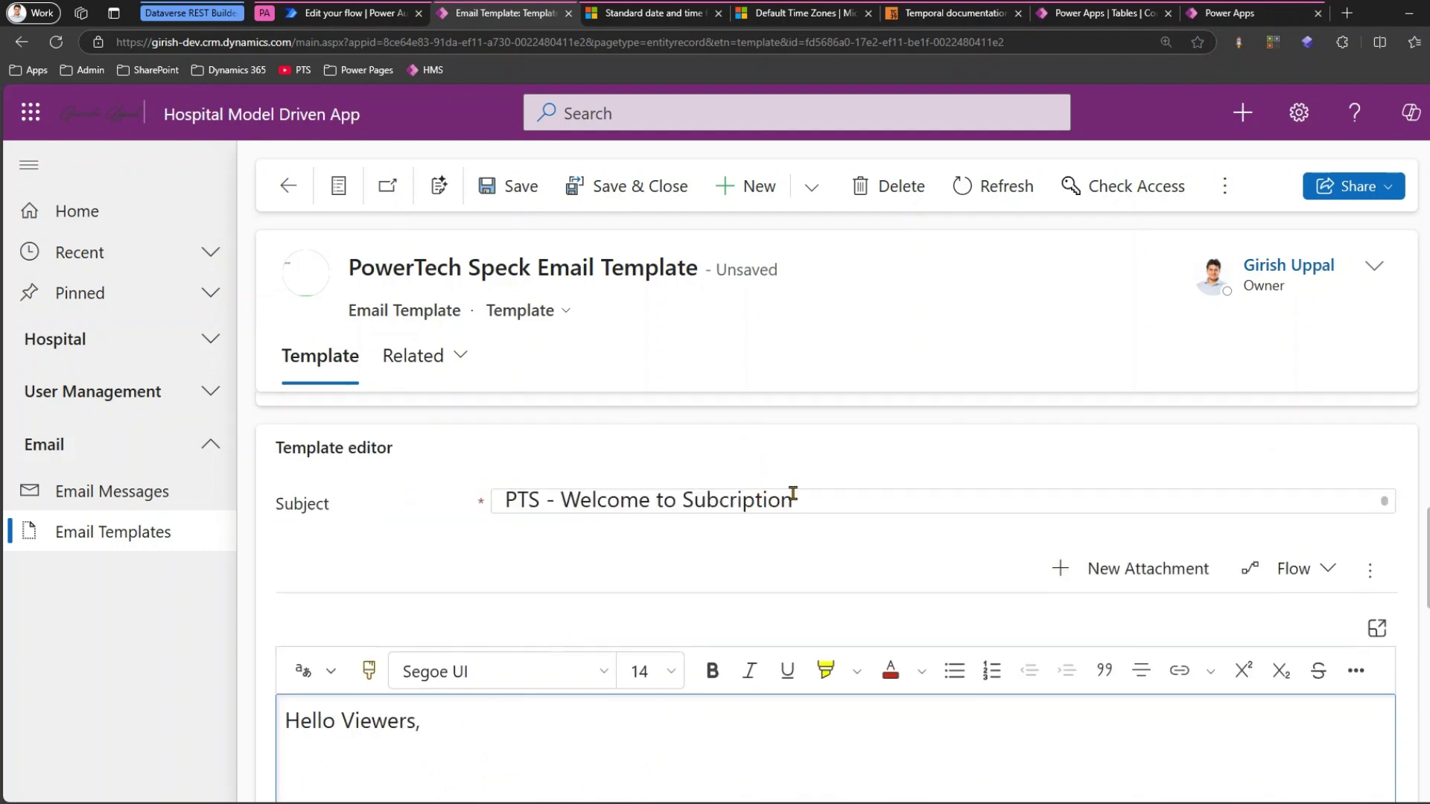
left_click(839, 501)
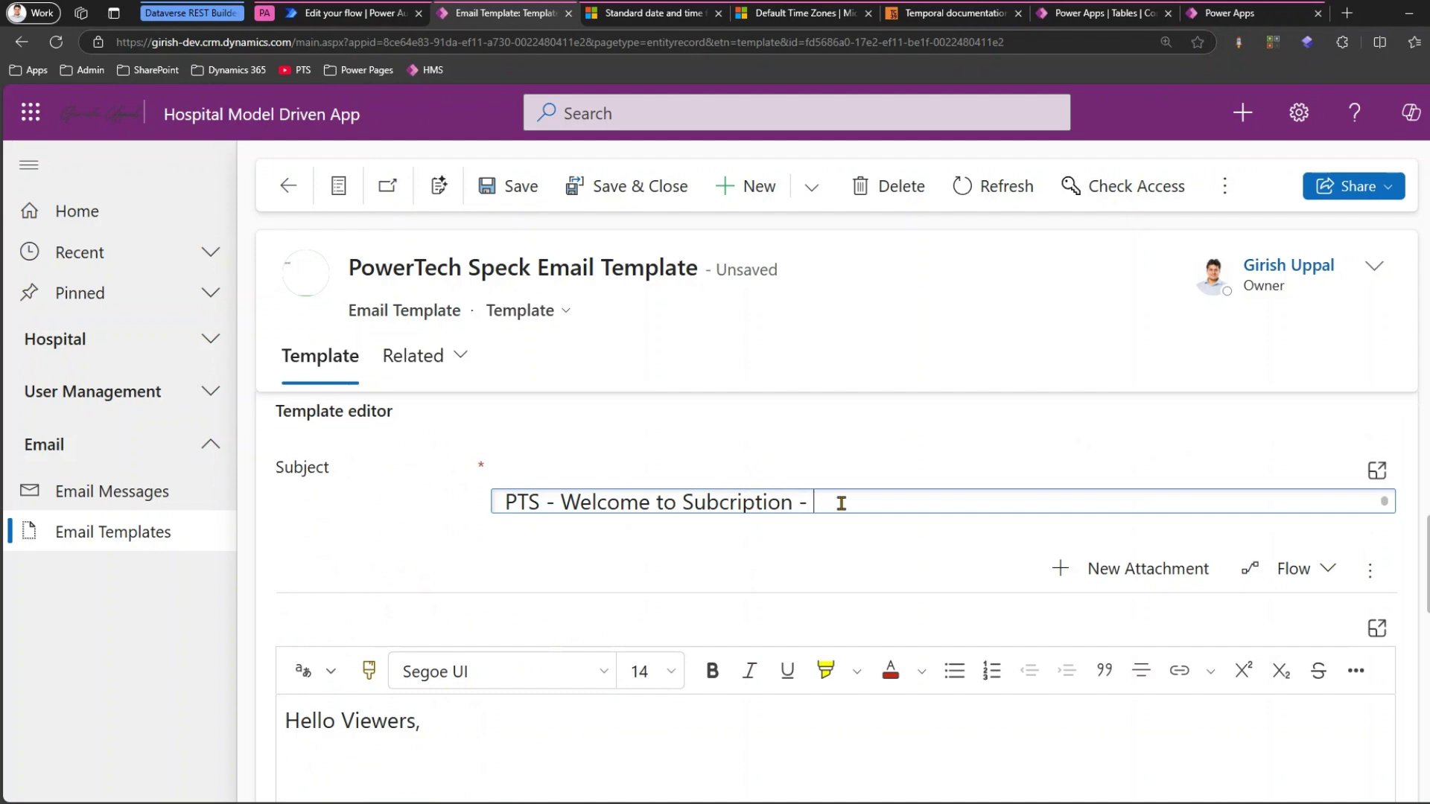
key("ctrl+v")
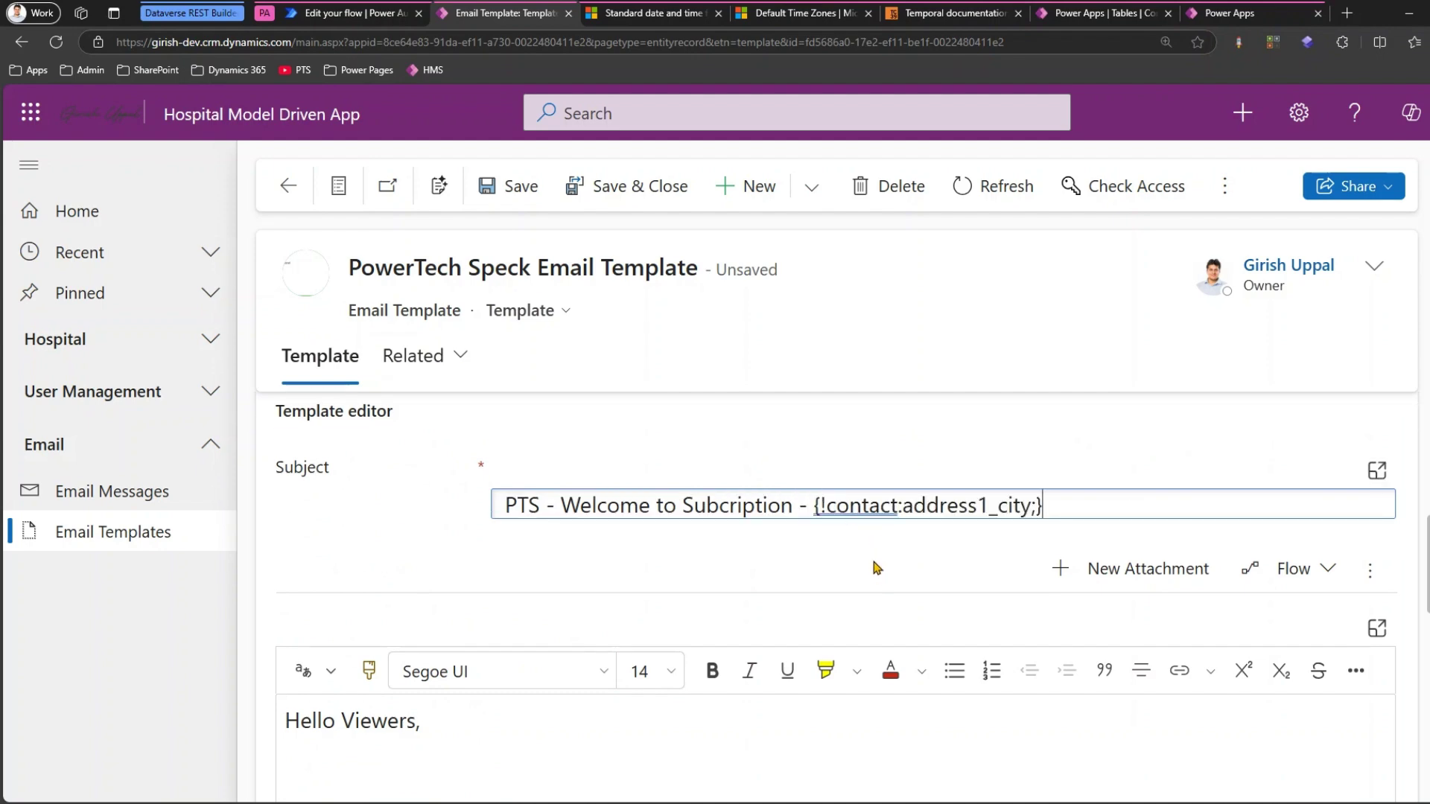
Review the dynamic placeholders in the template's subject and body, and save and close the template
key("ctrl+minus")
key("ctrl+minus")
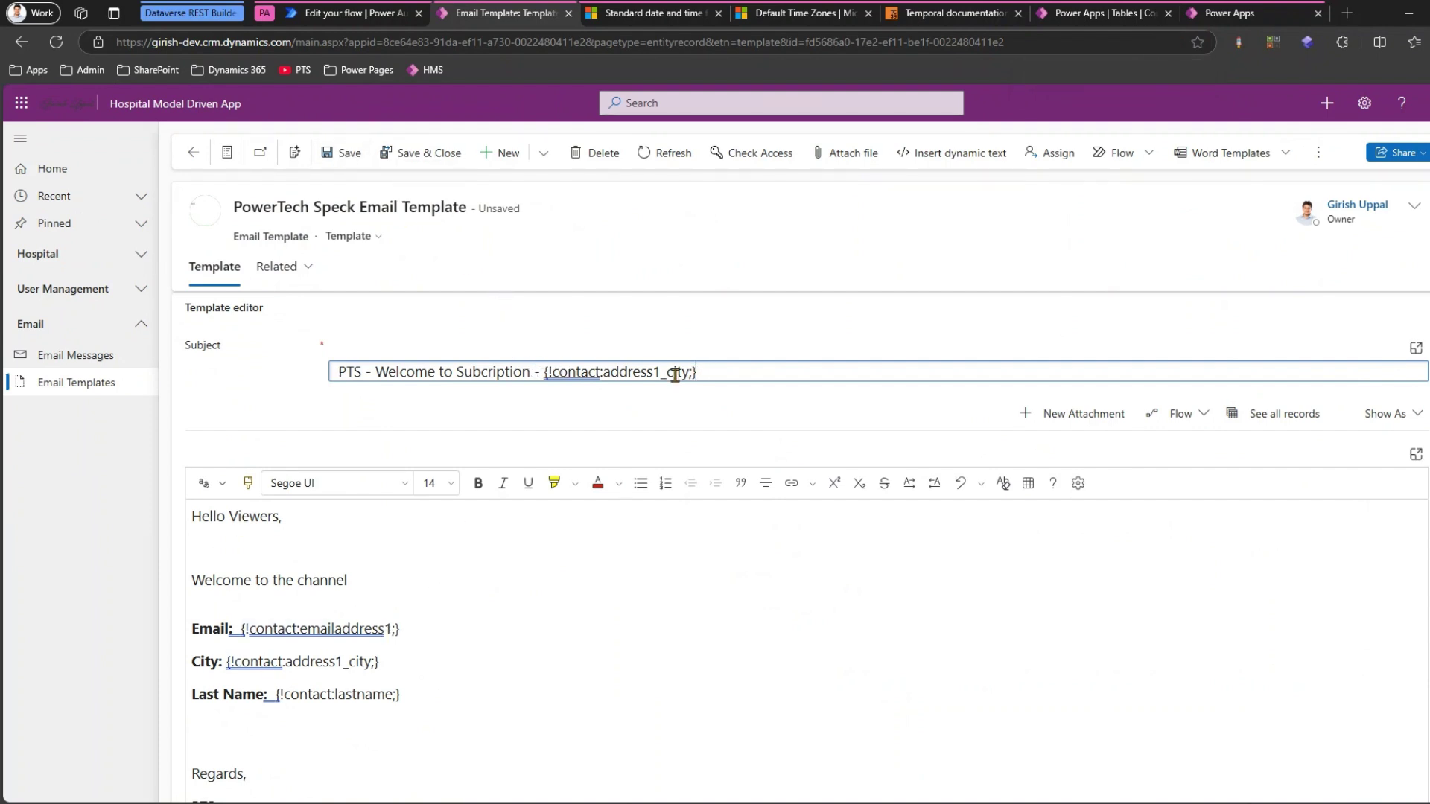
left_click_drag(545, 373, 690, 373)
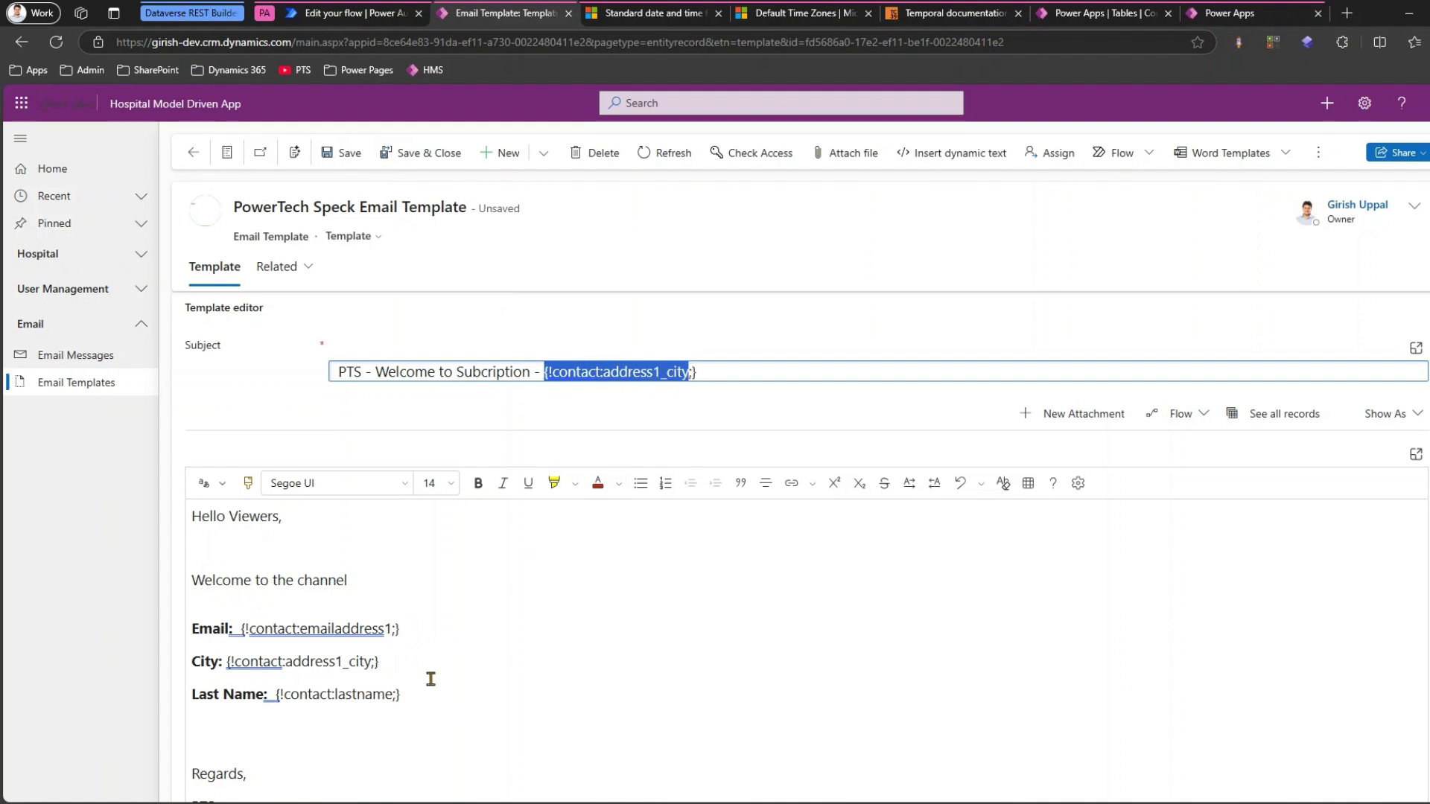
left_click(405, 703)
left_click_drag(400, 694, 337, 649)
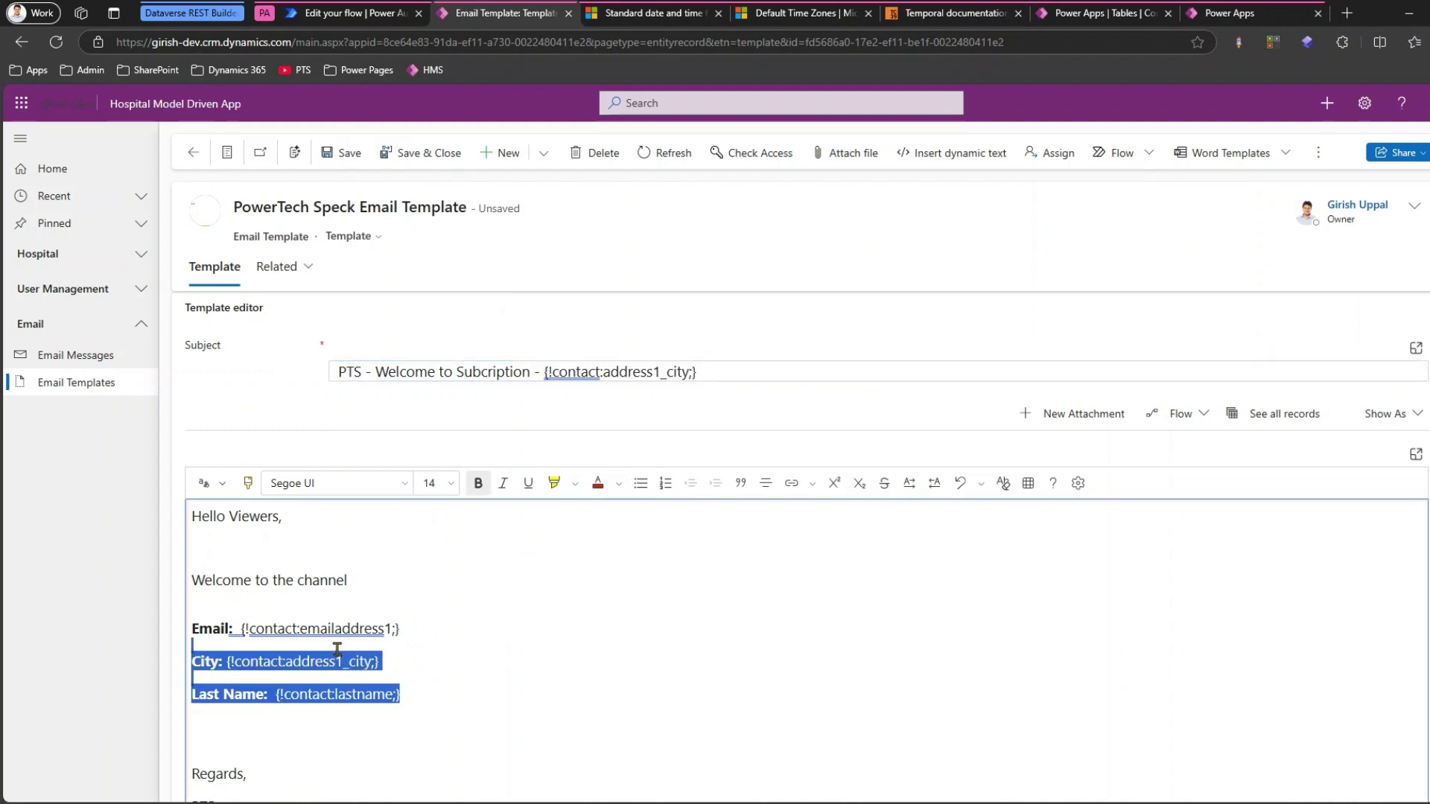
left_click(405, 695)
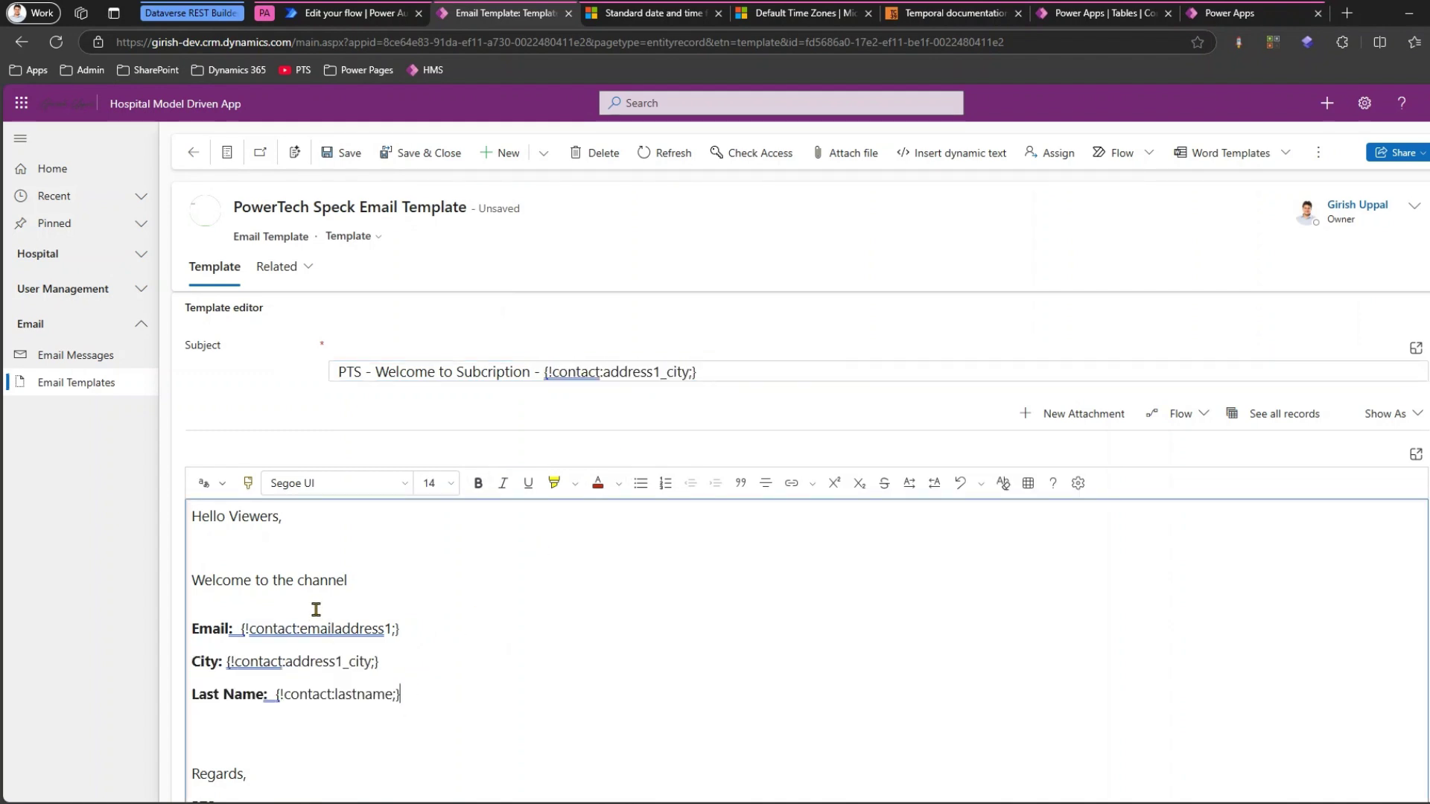
left_click(340, 153)
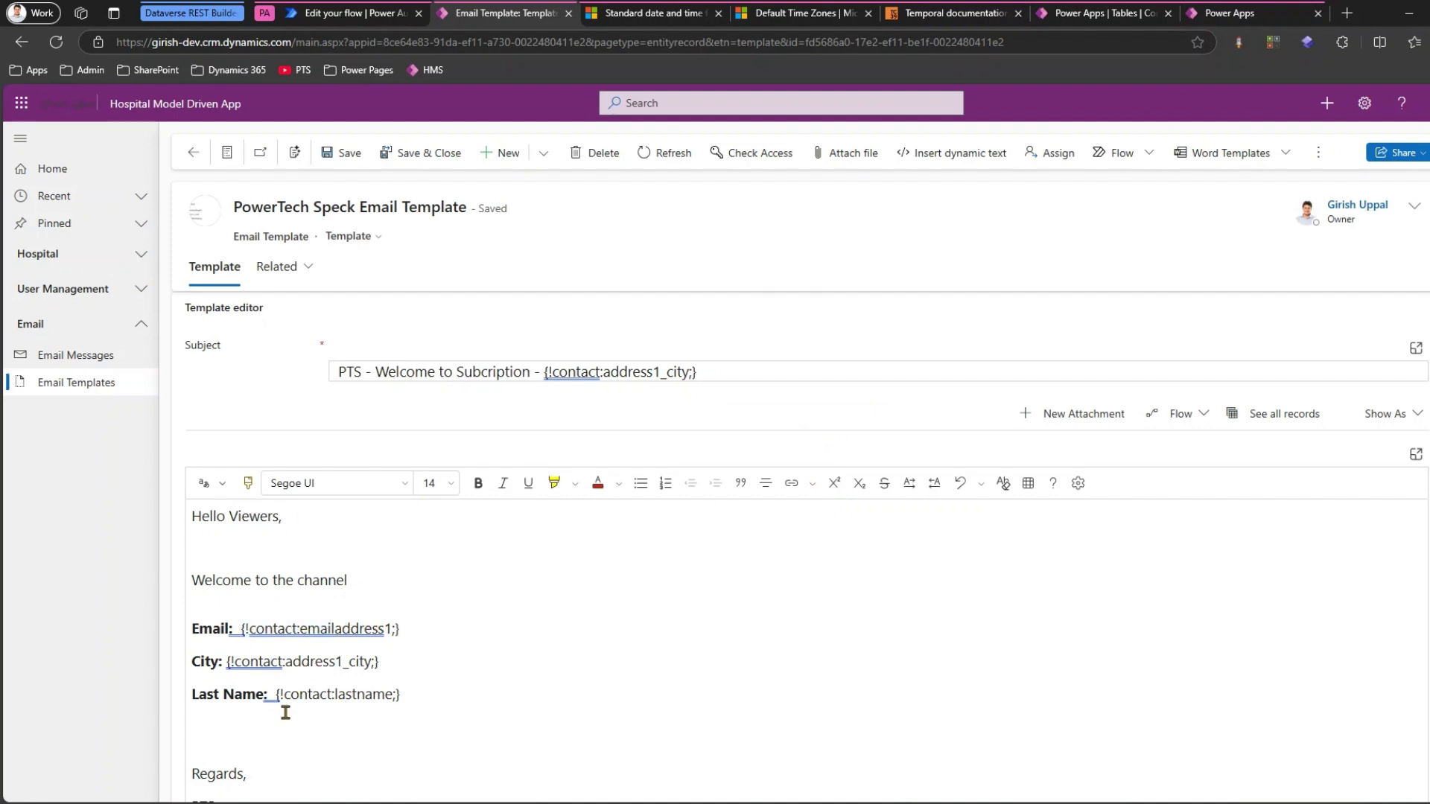
left_click(406, 154)
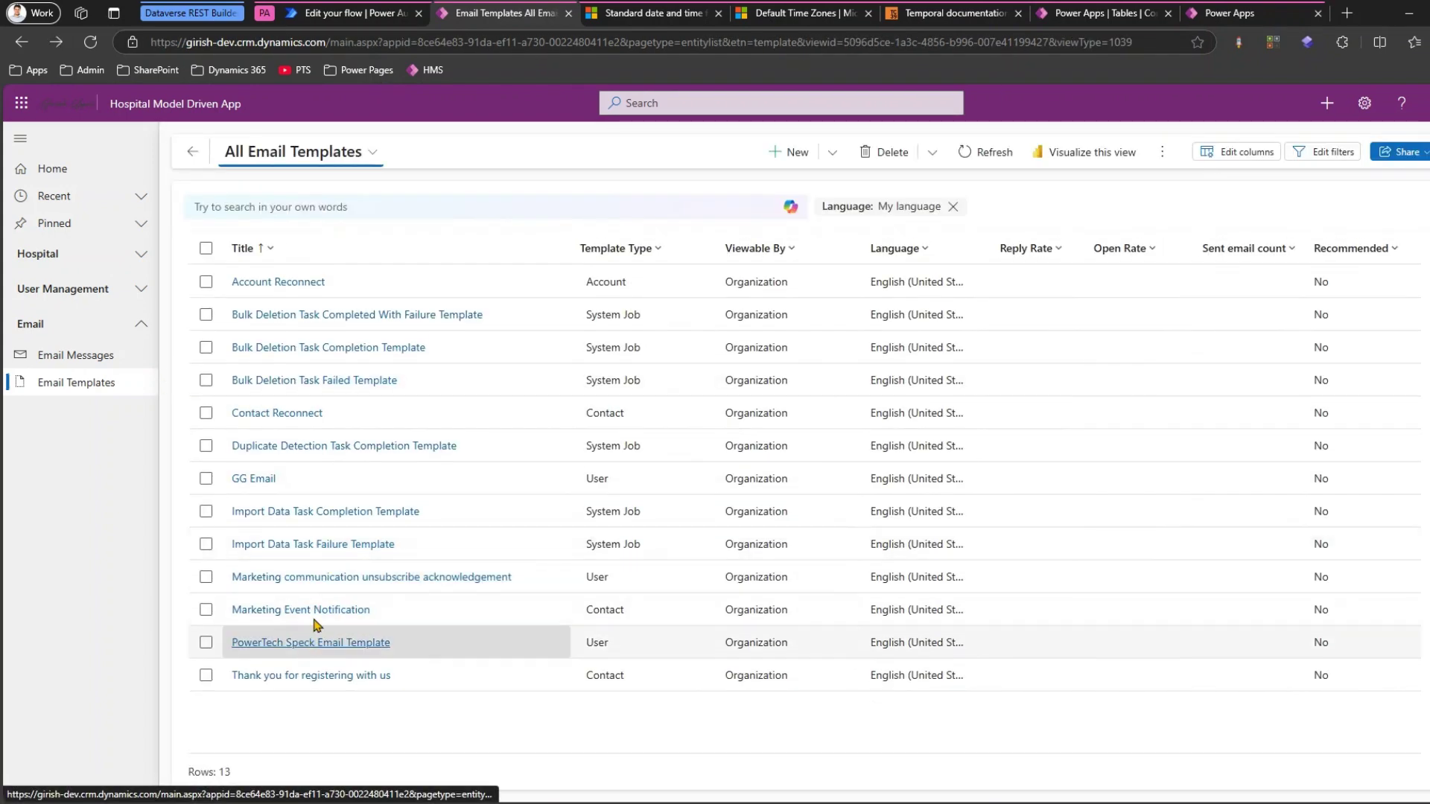
Reopen the PowerTech Speck Email Template, check its subject and body placeholders, and save it again
left_click(315, 642)
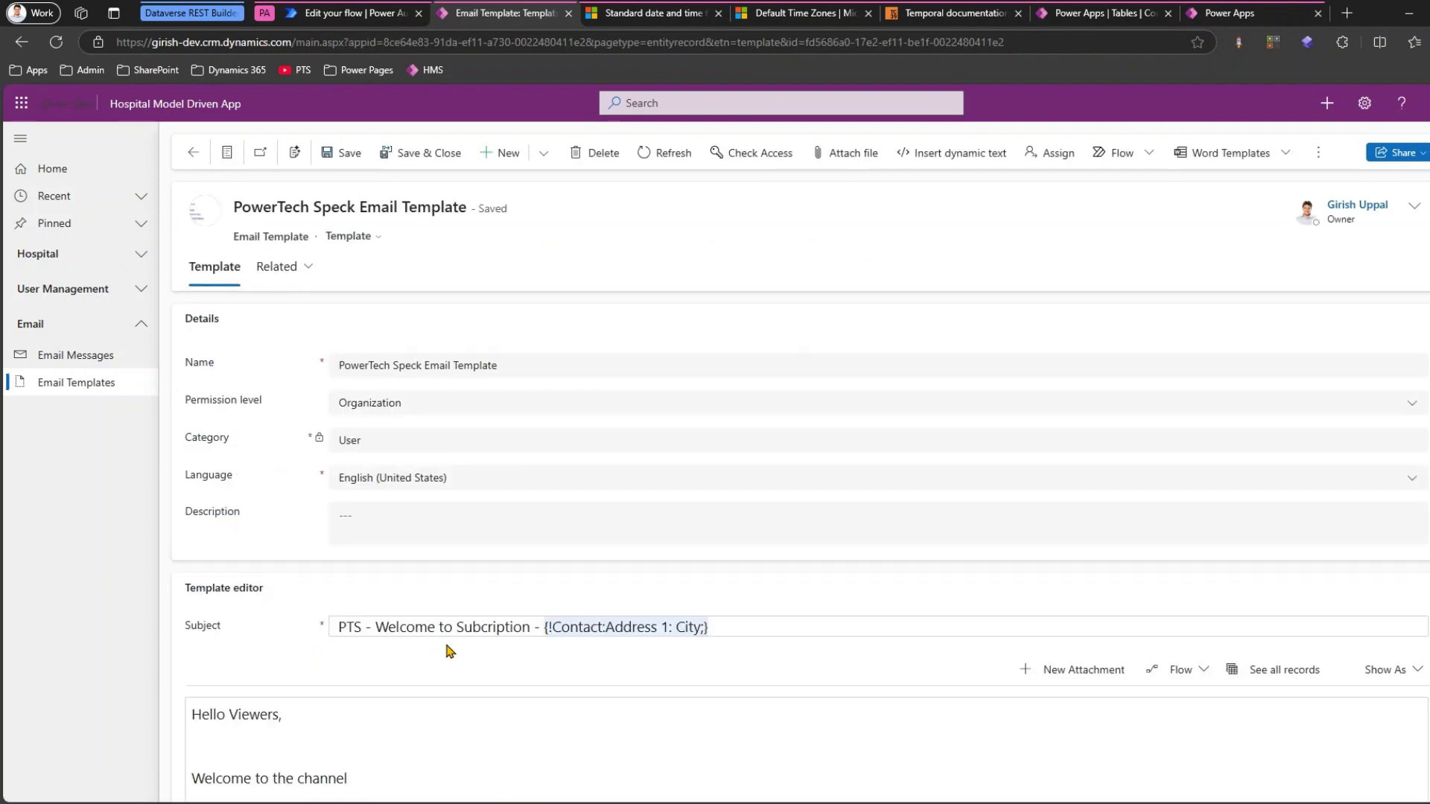
scroll(372, 641, "down", 3)
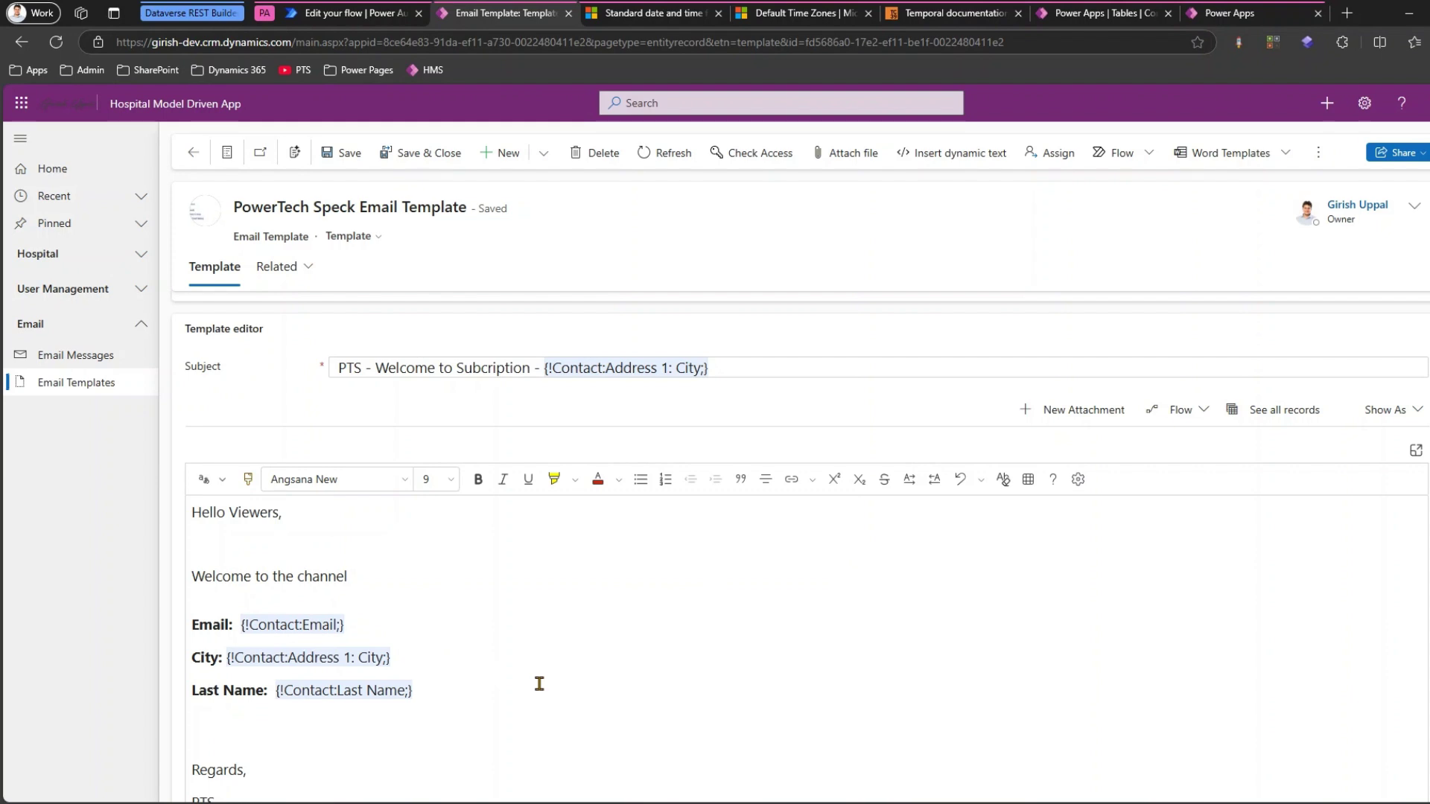
left_click(426, 690)
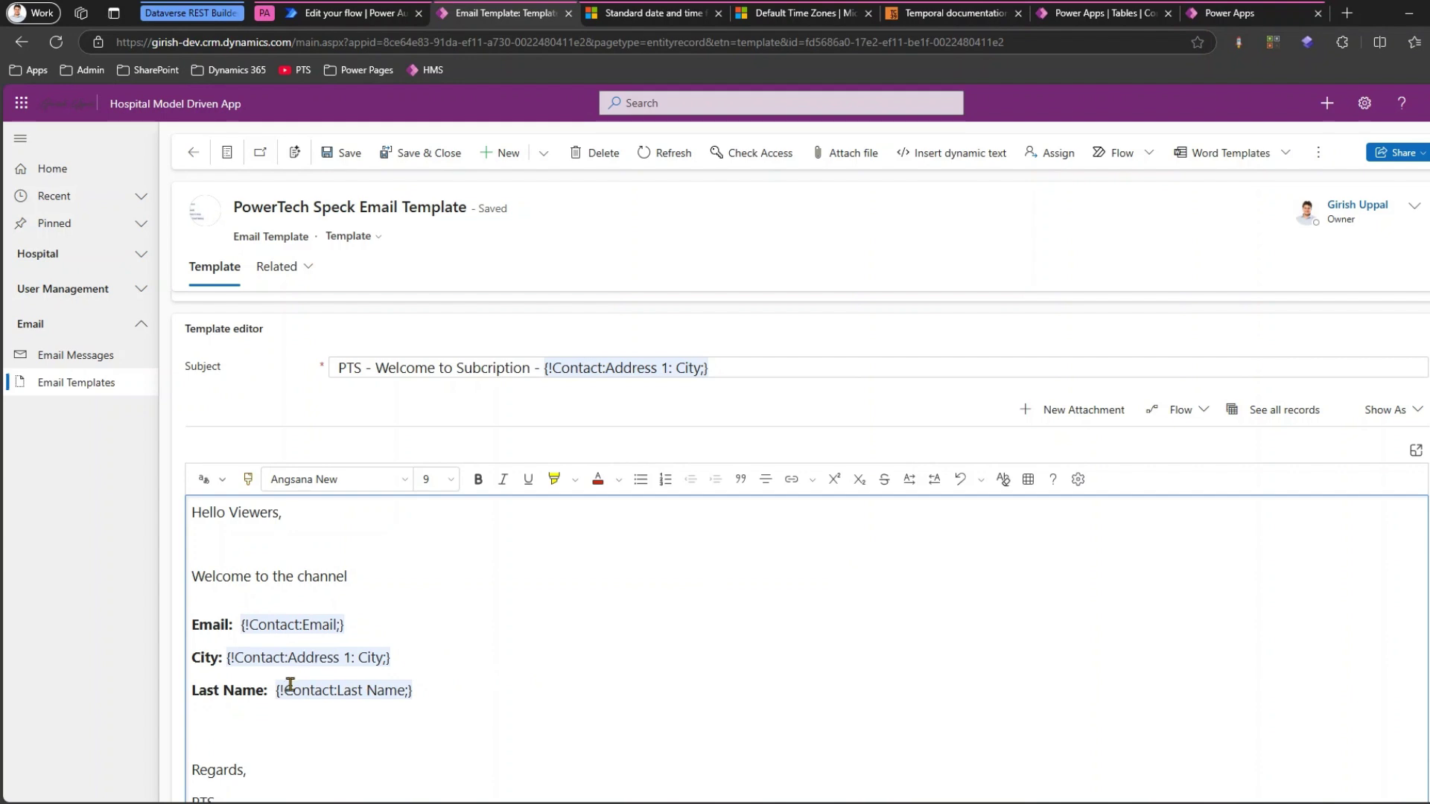
left_click(293, 708)
left_click(348, 735)
left_click(350, 154)
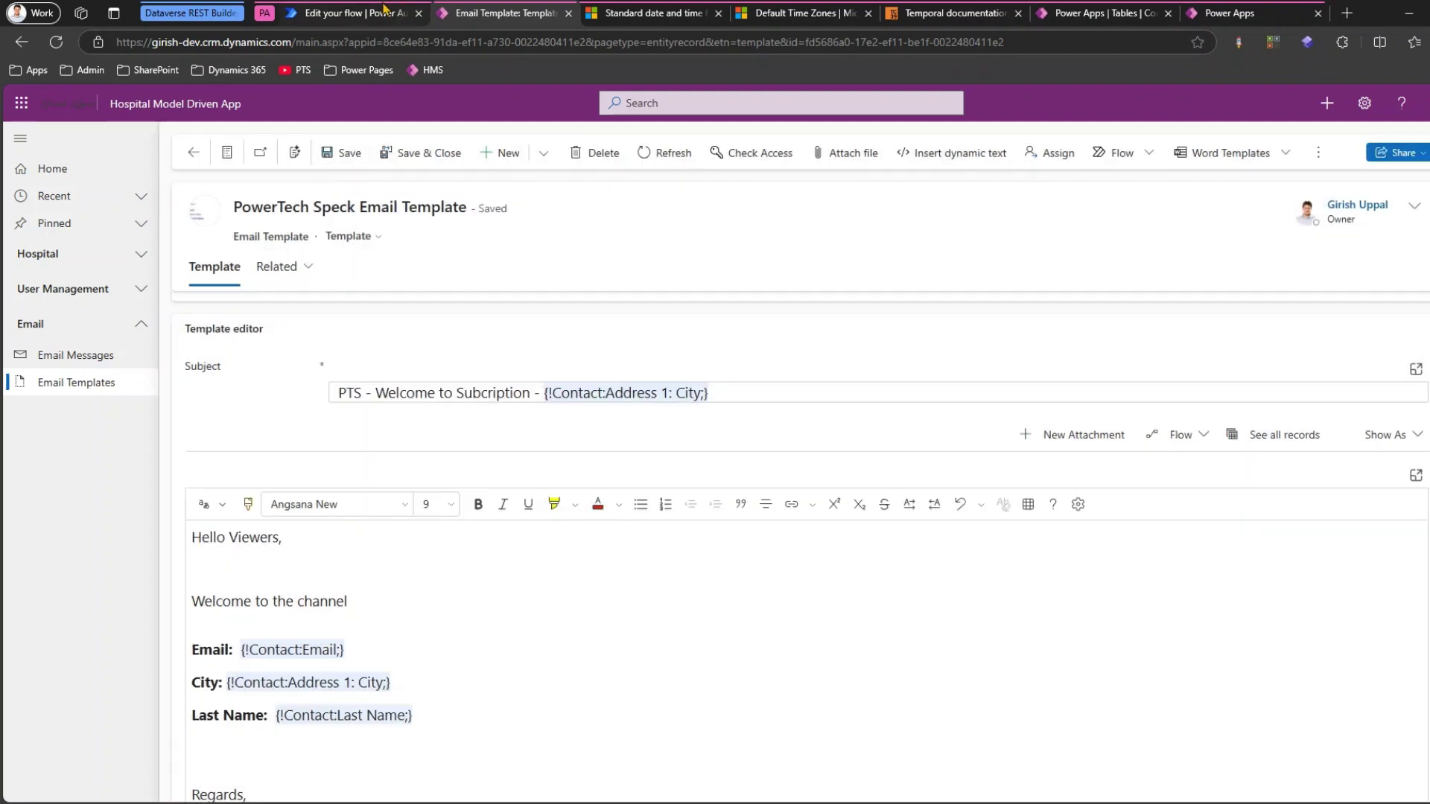
Switch to Power Automate and run a manual test of the Send Email From Template flow
left_click(392, 11)
left_click(1262, 149)
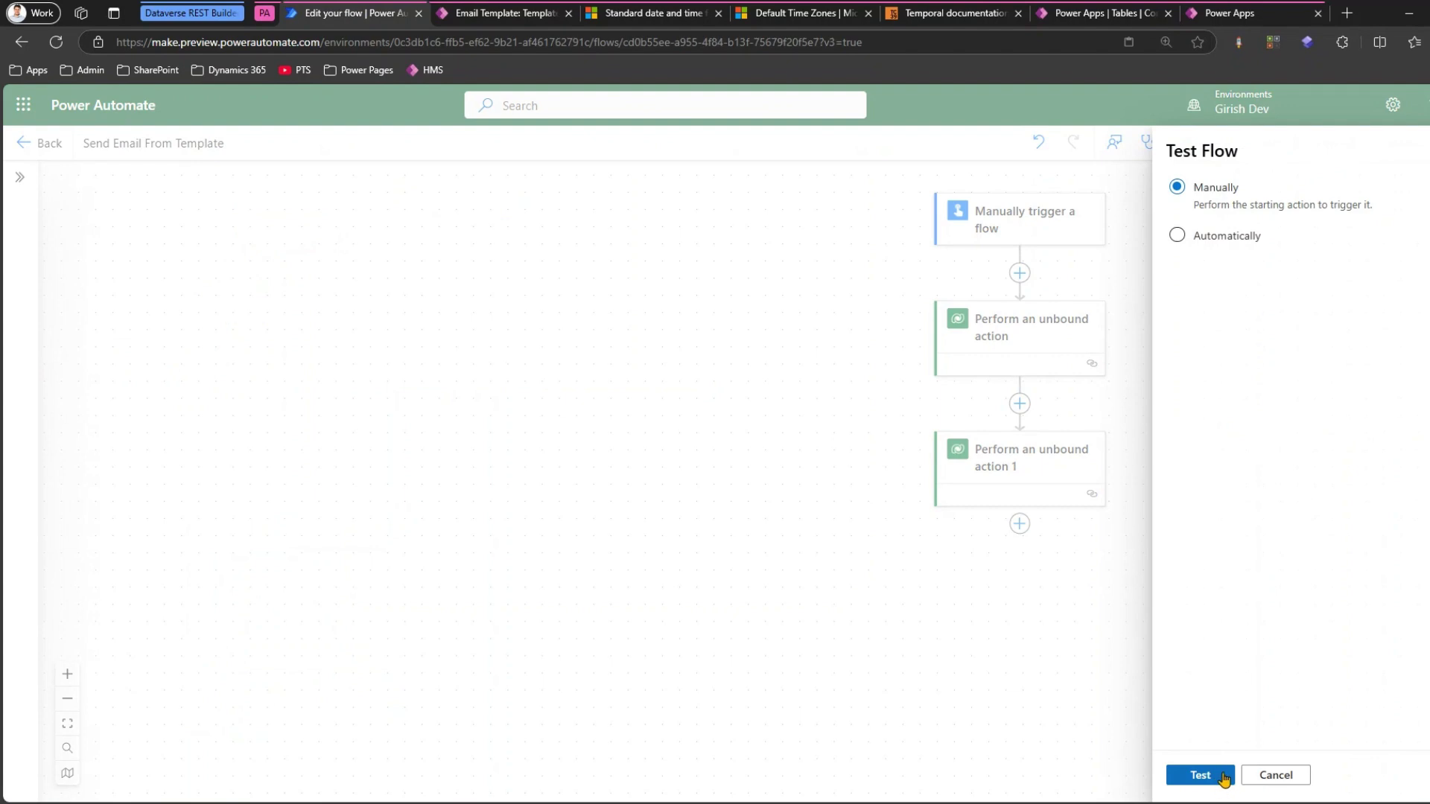
left_click(1222, 784)
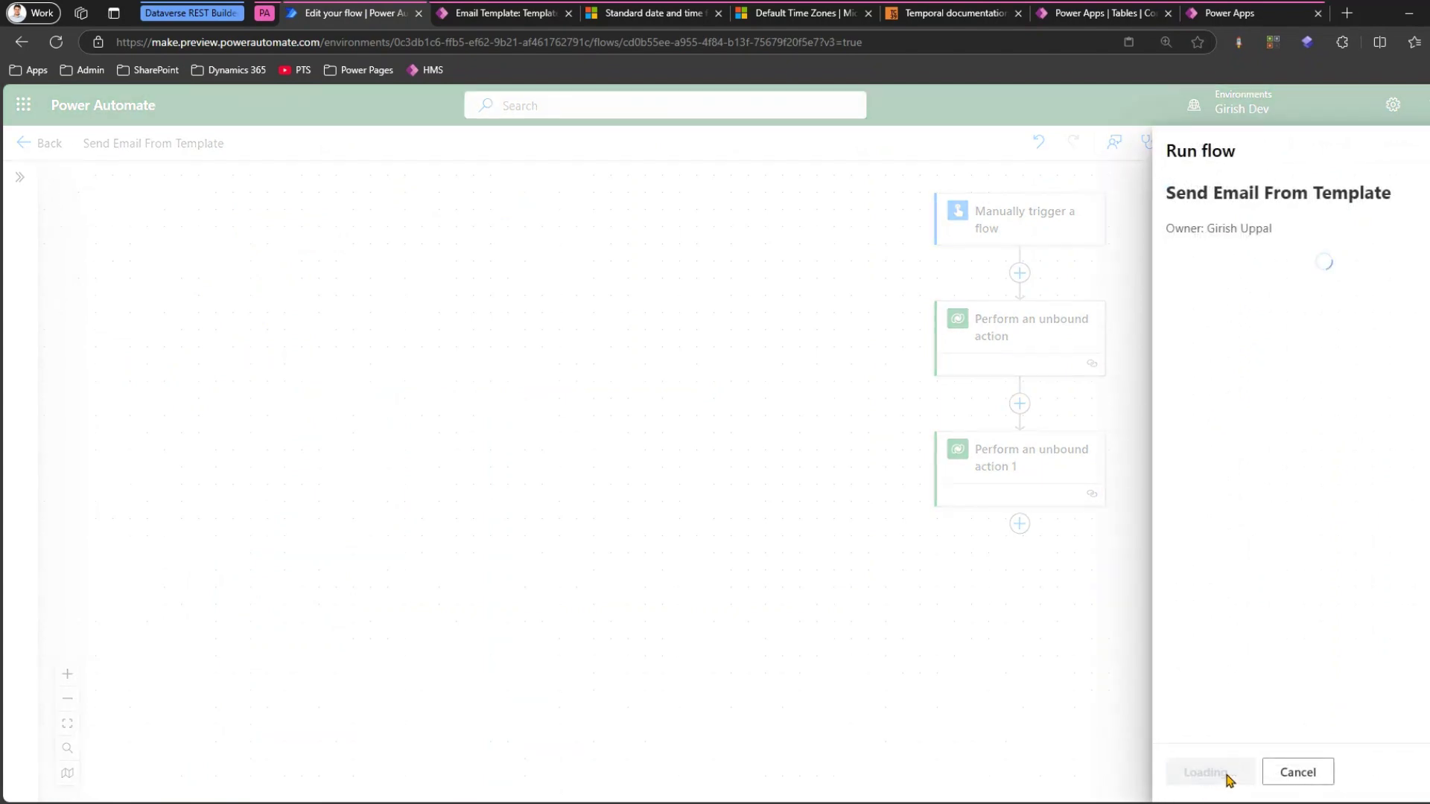
left_click(1225, 777)
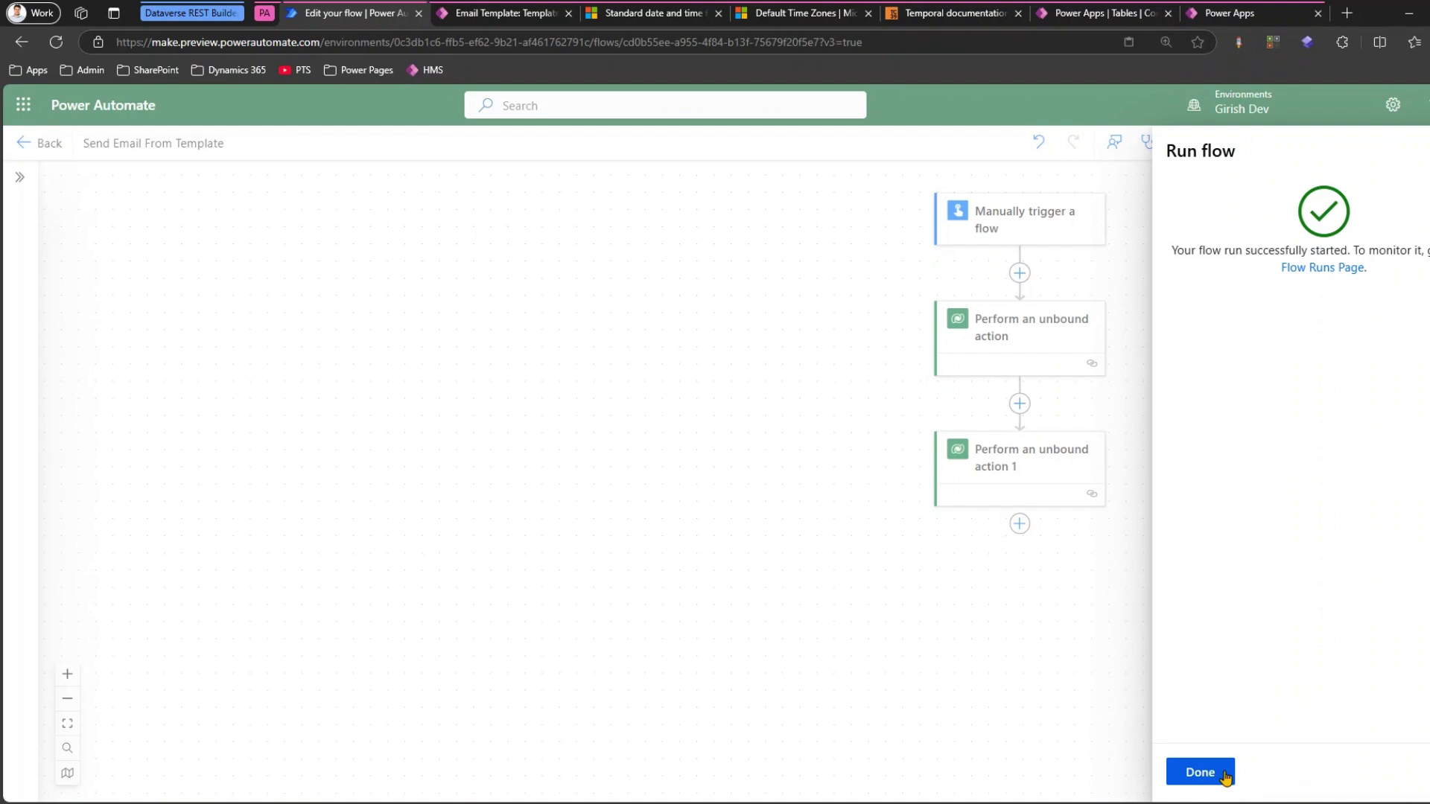
left_click(1200, 772)
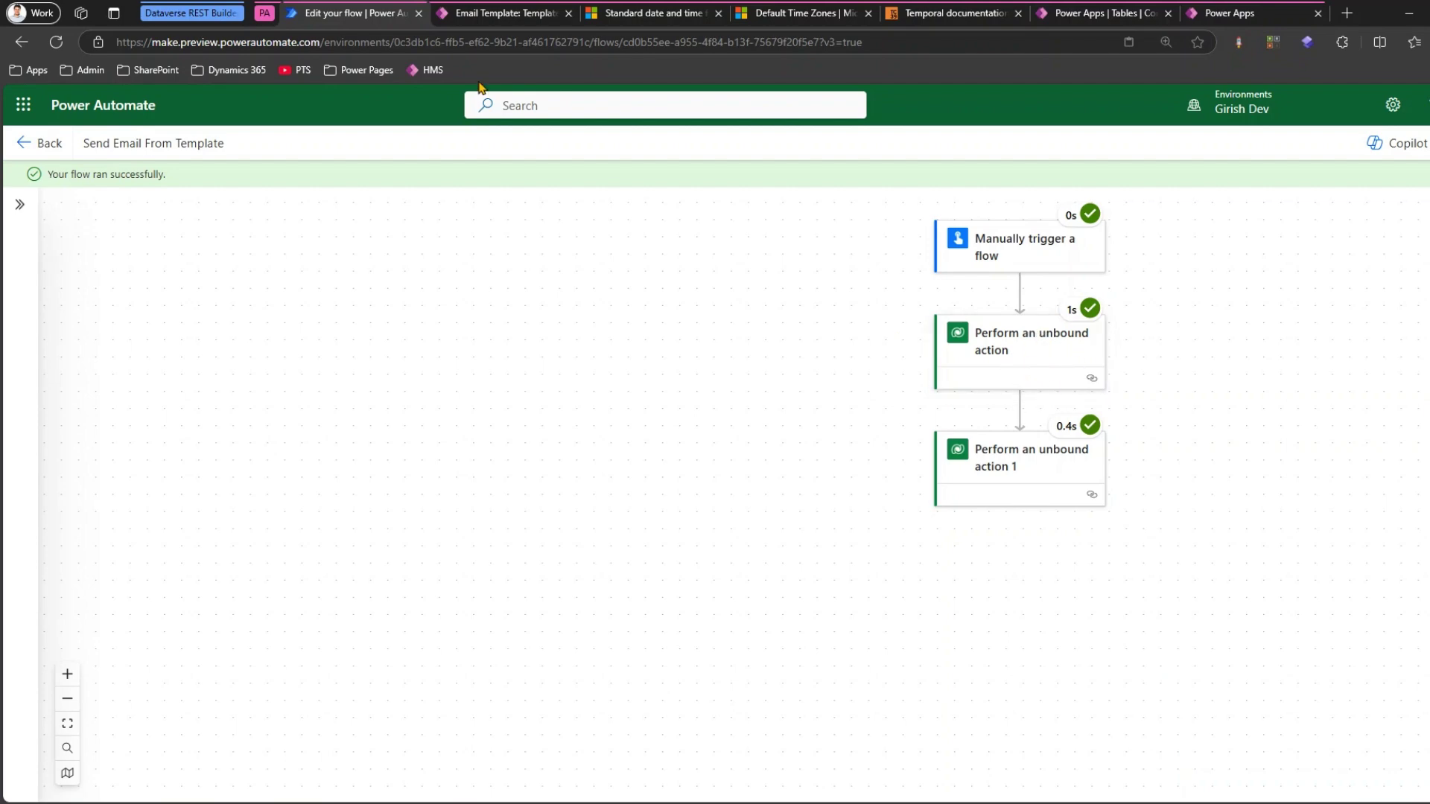
Return to the Hospital Model Driven App, show All Emails in Email Messages, and open the newly generated Beijing welcome email
left_click(501, 13)
left_click(112, 355)
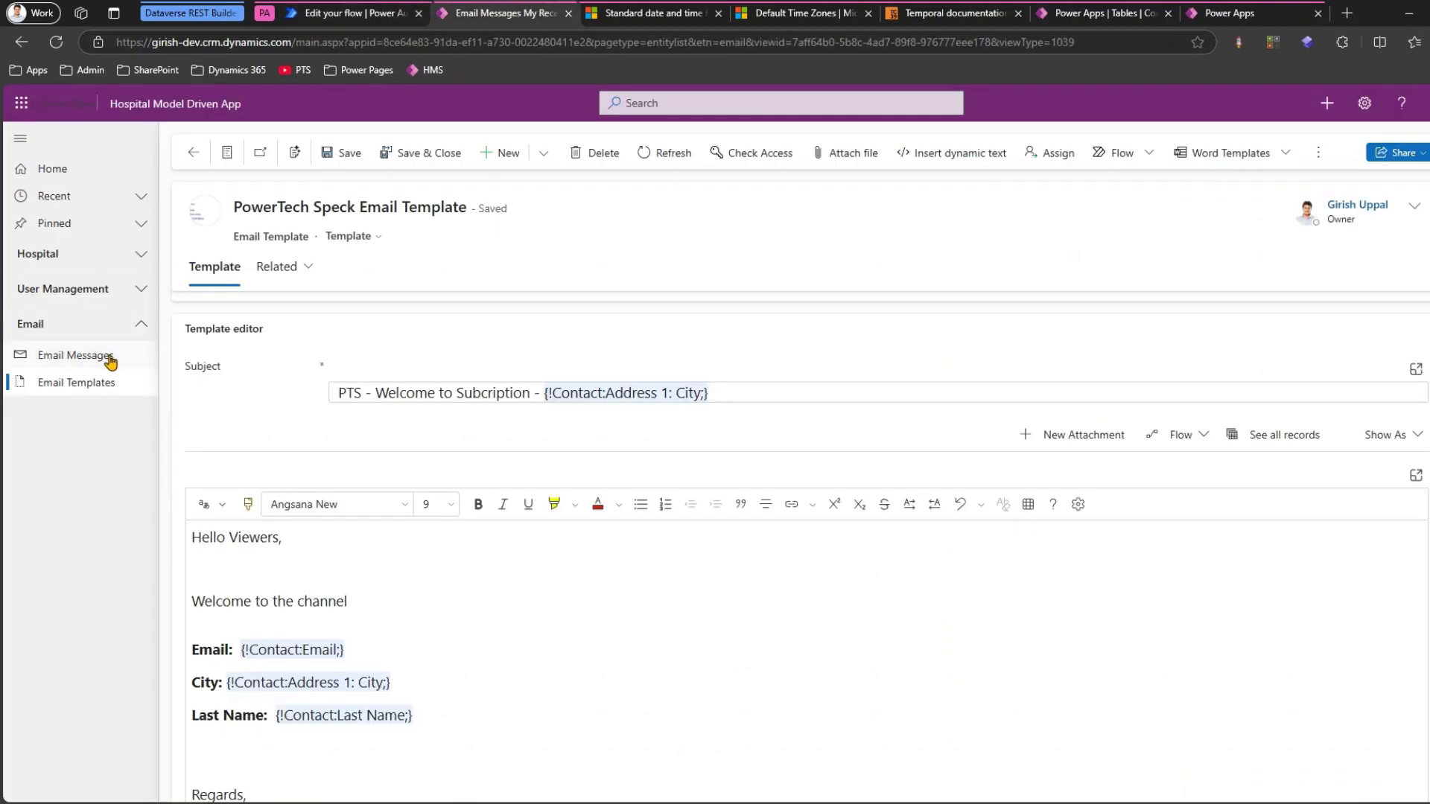
left_click(328, 152)
left_click(285, 221)
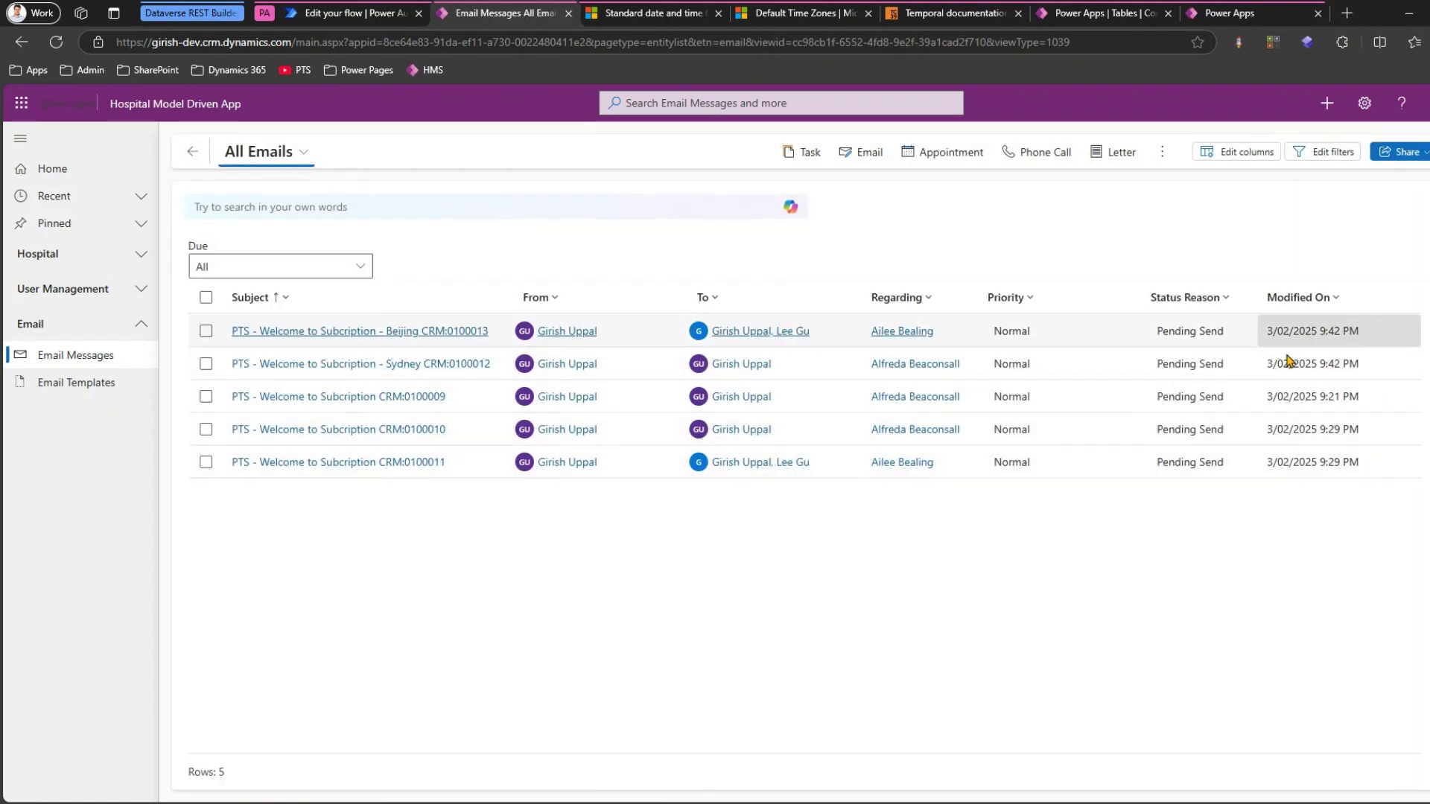
left_click(353, 338)
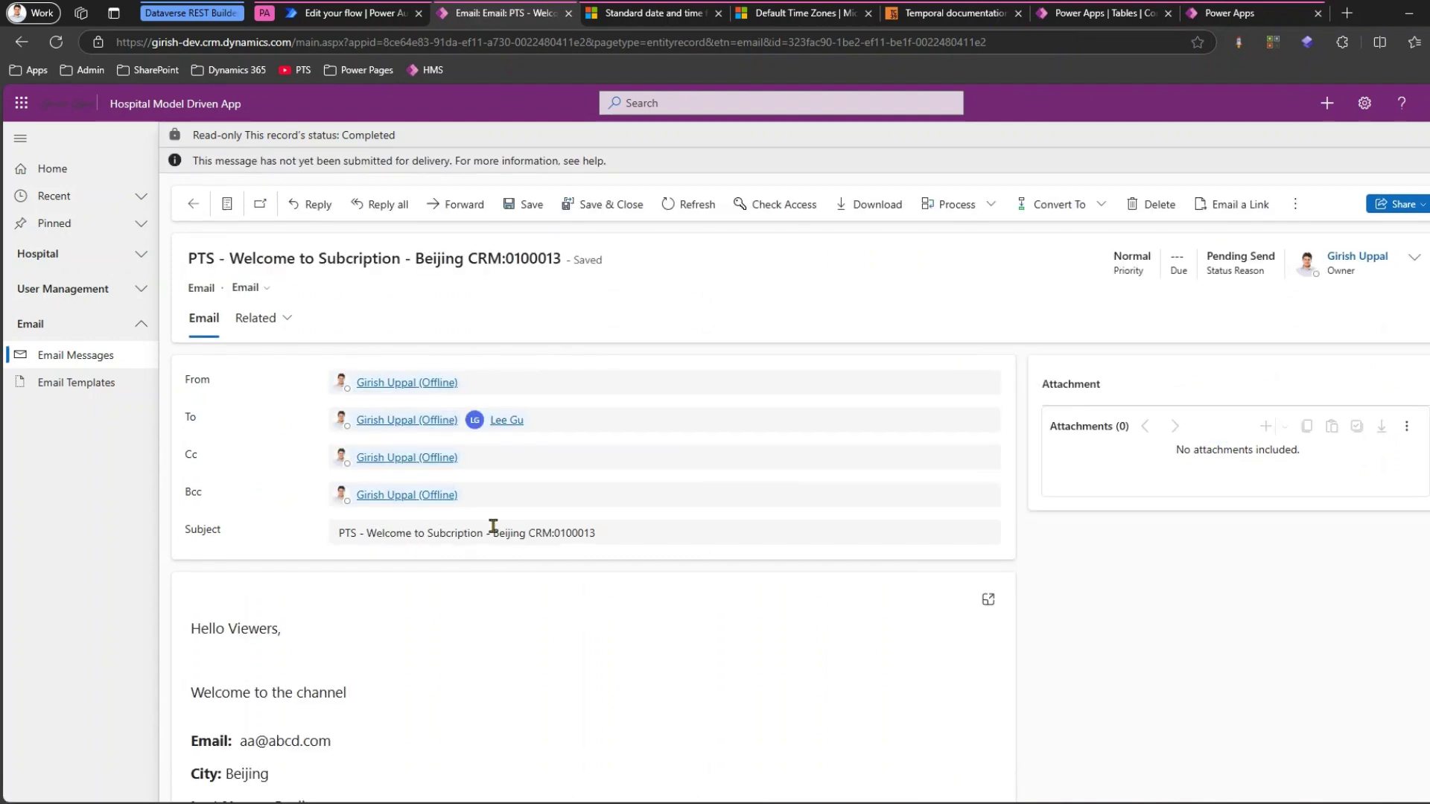
Check the city in the Beijing email's subject and the email, city and last name values in its body
double_click(510, 532)
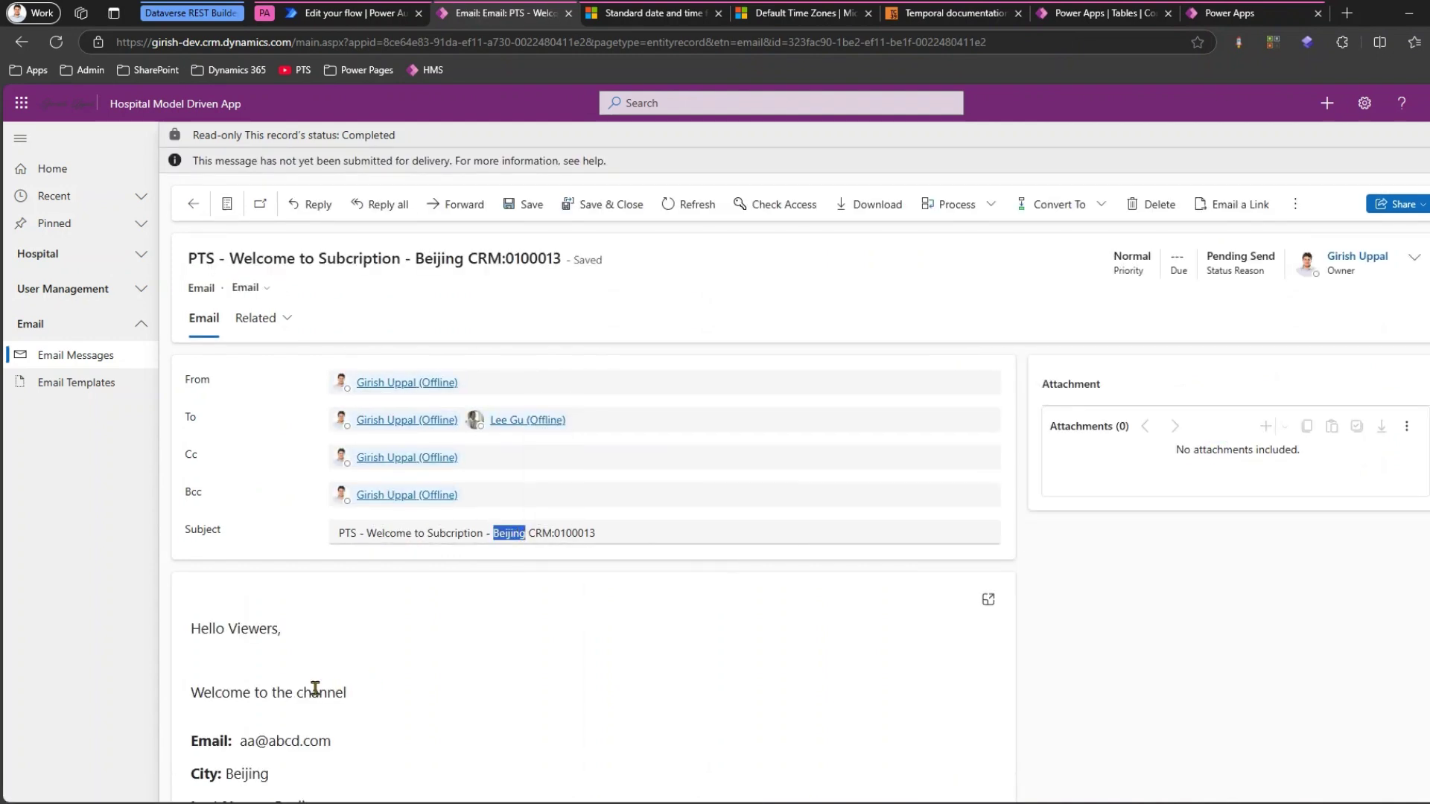
scroll(298, 659, "down", 2)
left_click_drag(242, 608, 332, 610)
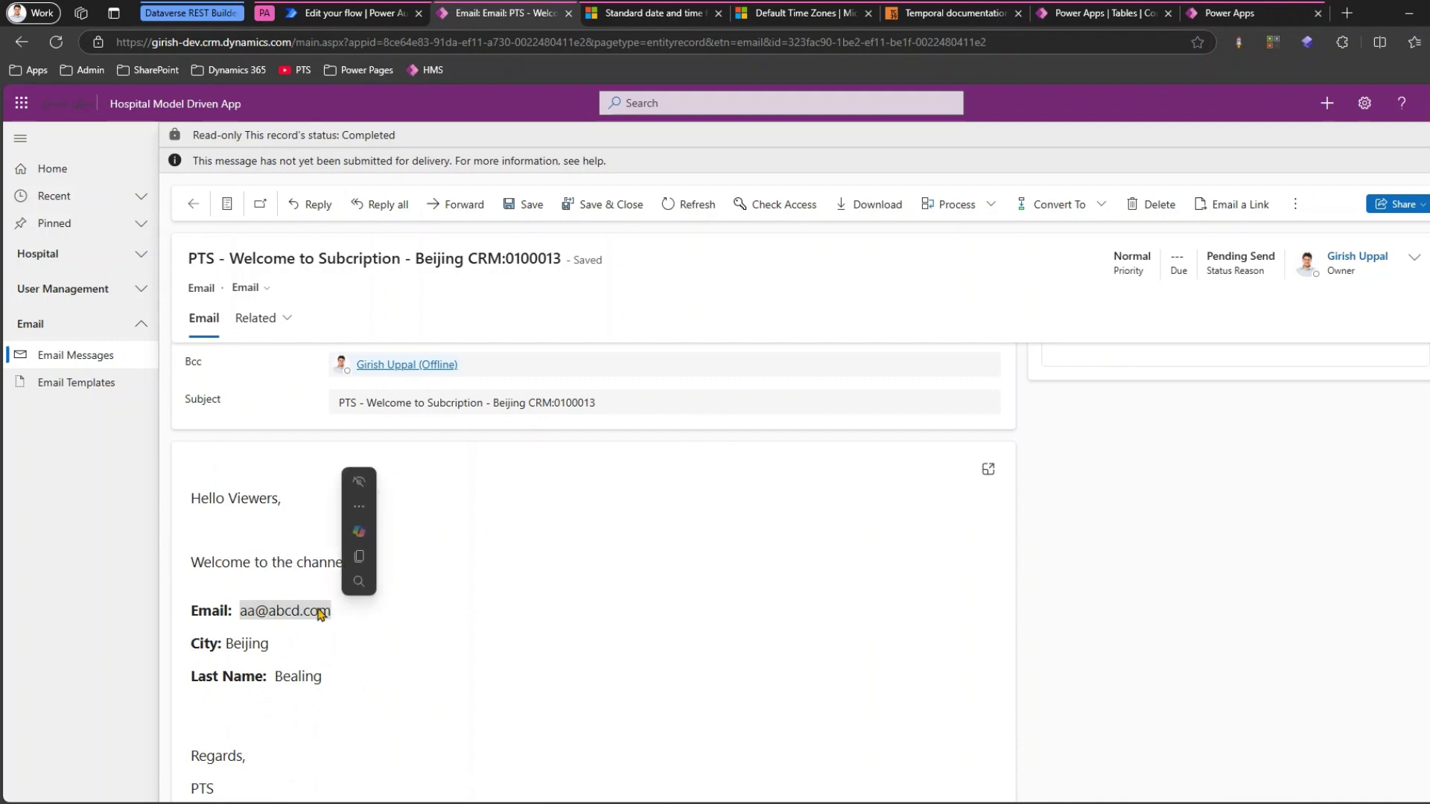
double_click(236, 644)
left_click_drag(281, 676, 335, 675)
Check the Item/Regarding contact in the flow's first unbound action, and look up that contact's row in the Power Apps Contact table
left_click(350, 13)
left_click(1059, 364)
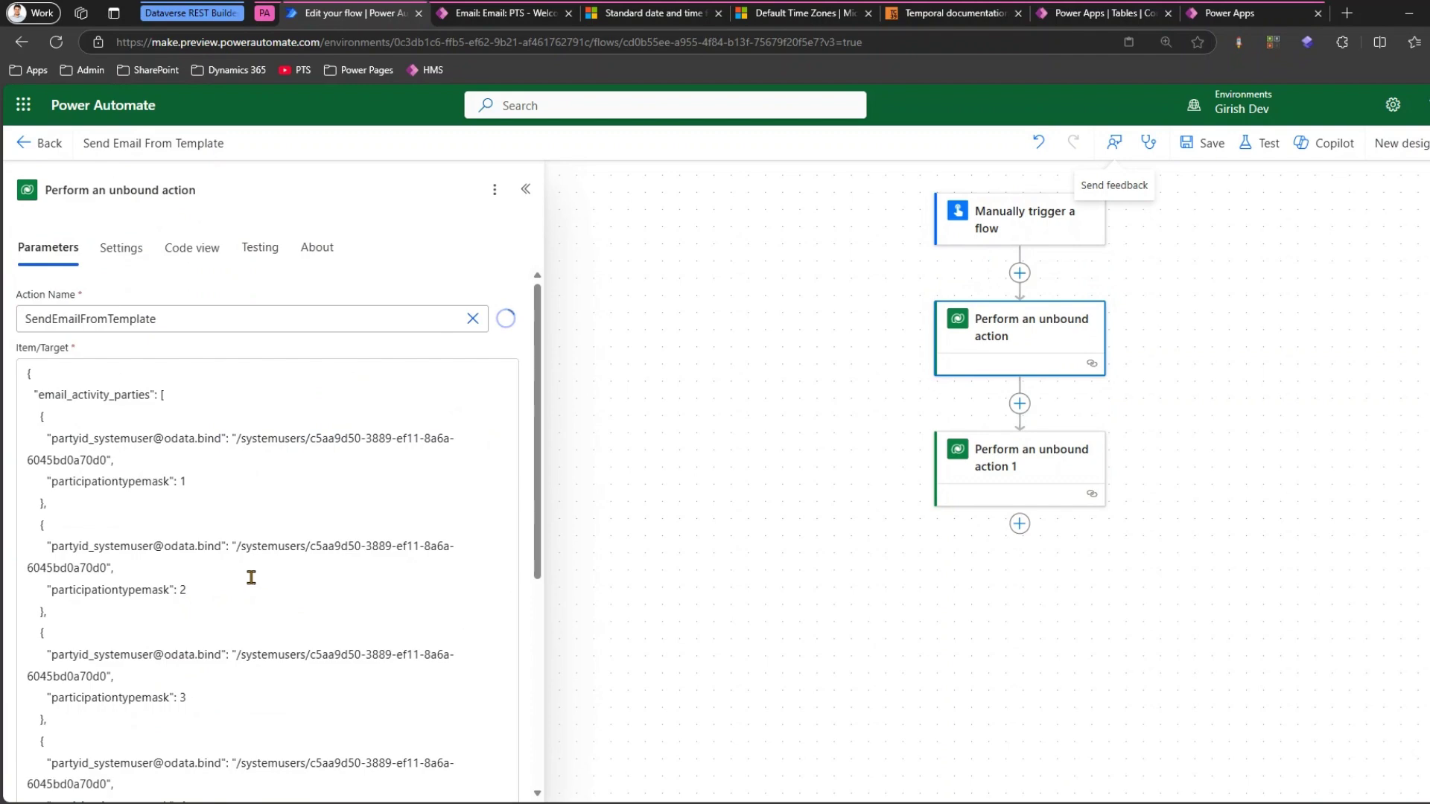
scroll(283, 633, "down", 10)
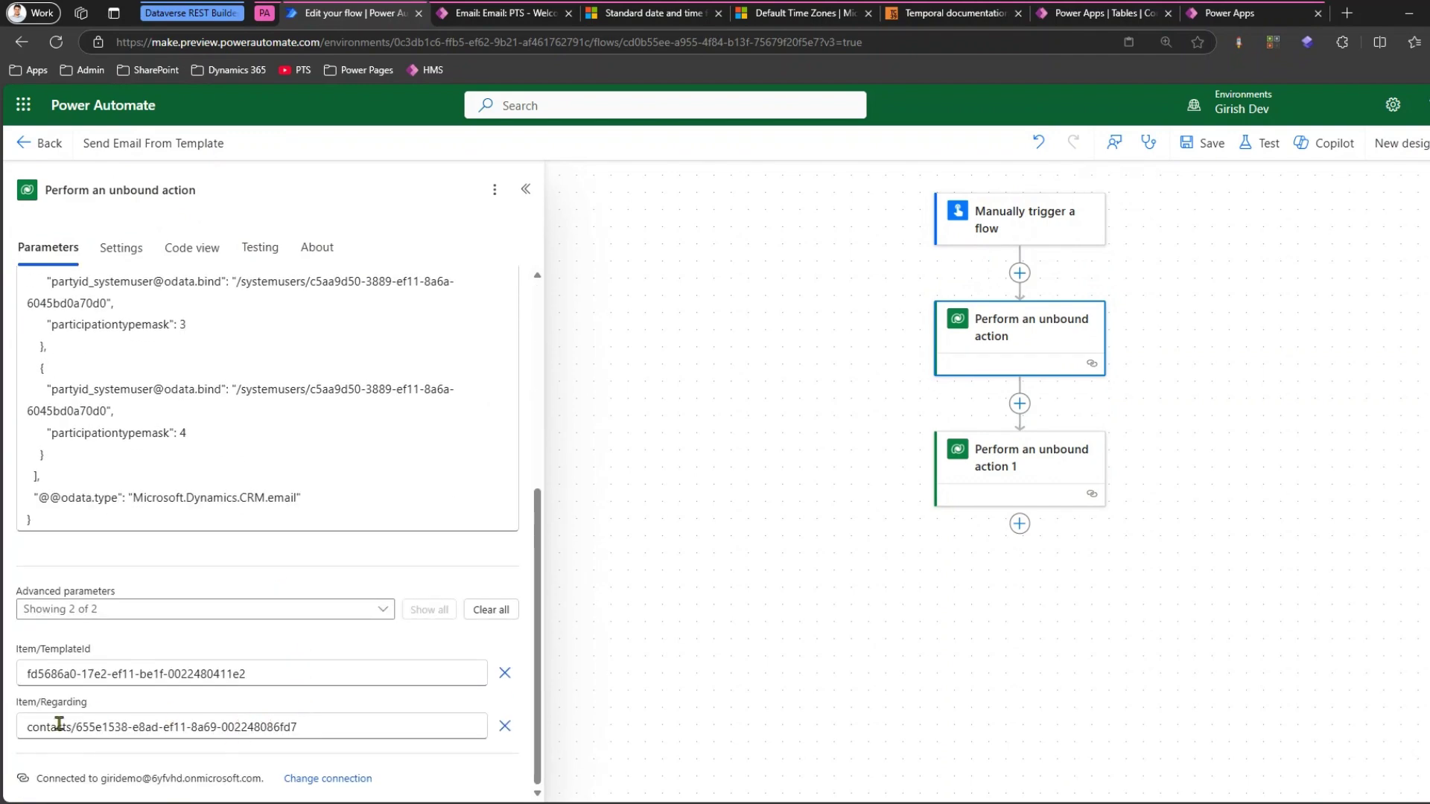
left_click(1127, 16)
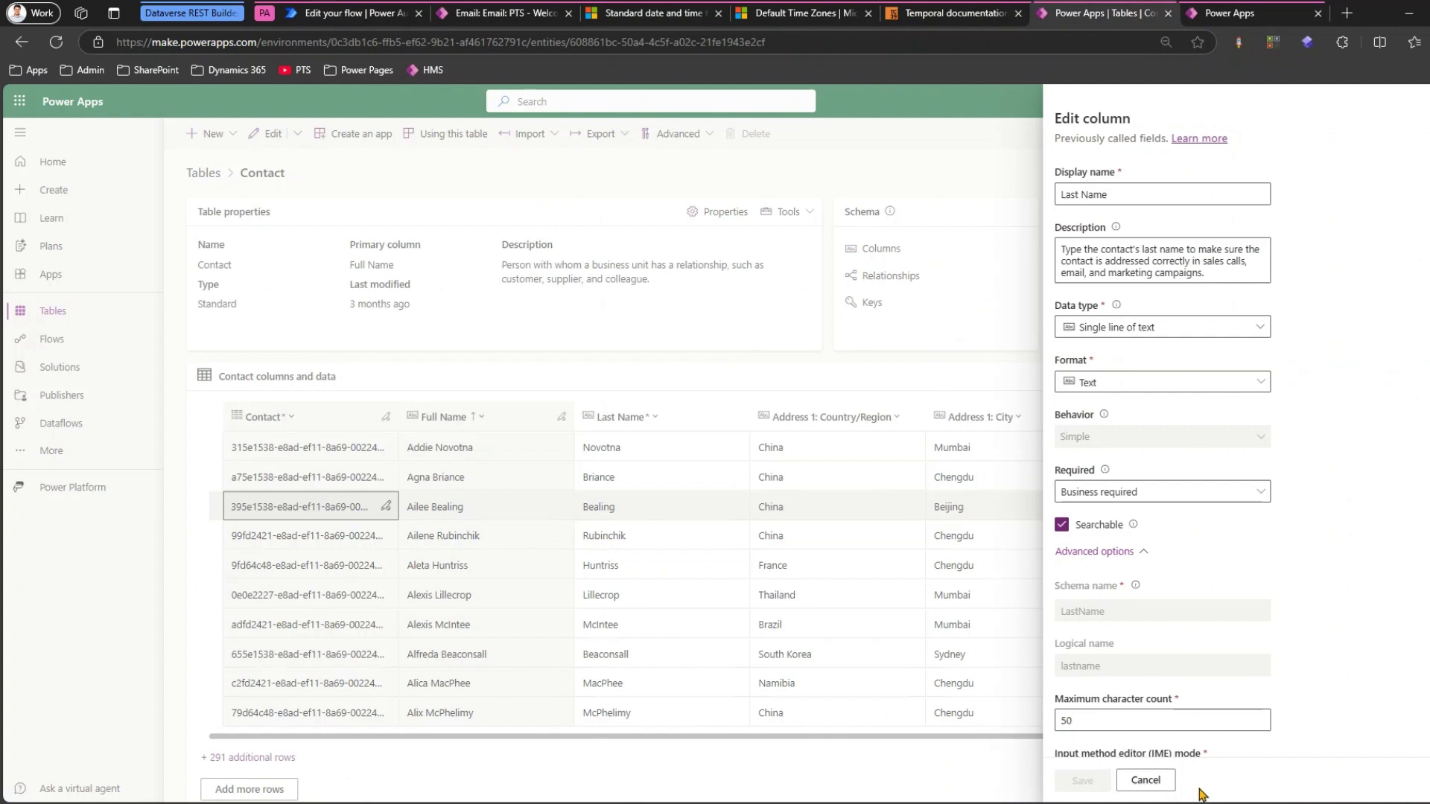
left_click(1145, 781)
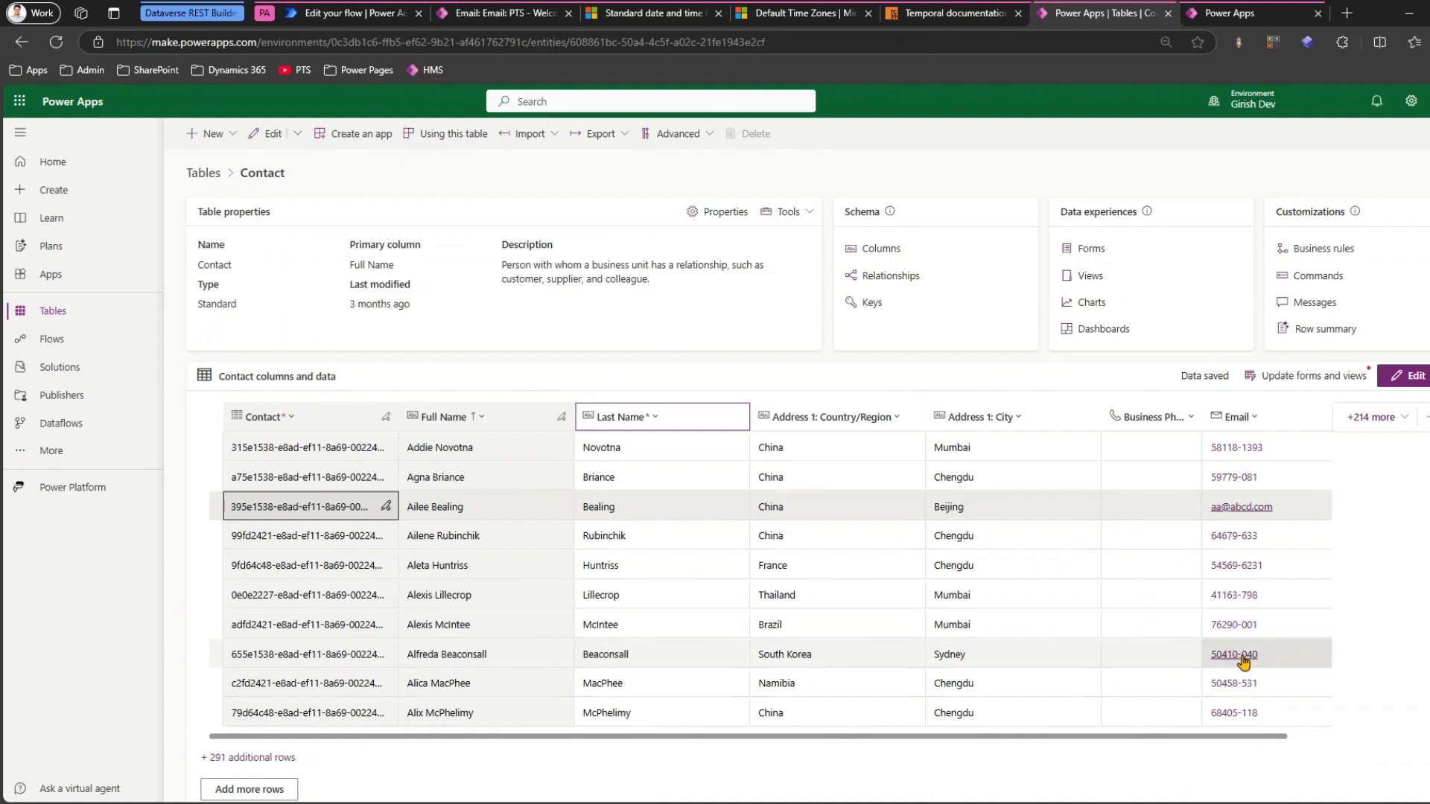
Return to the Hospital Model Driven App's Email Messages, show All Emails, and open the Sydney welcome email
left_click(465, 14)
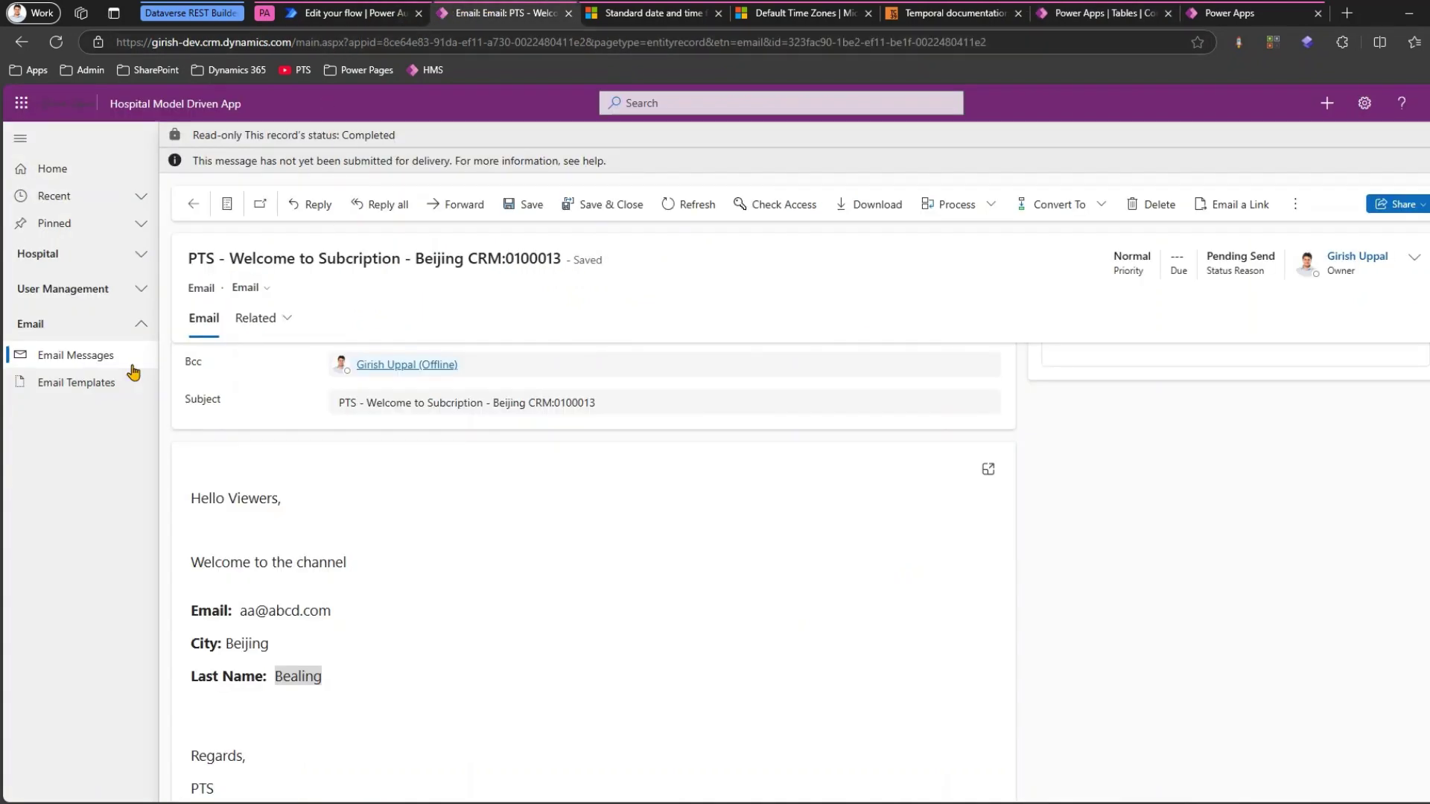
left_click(97, 364)
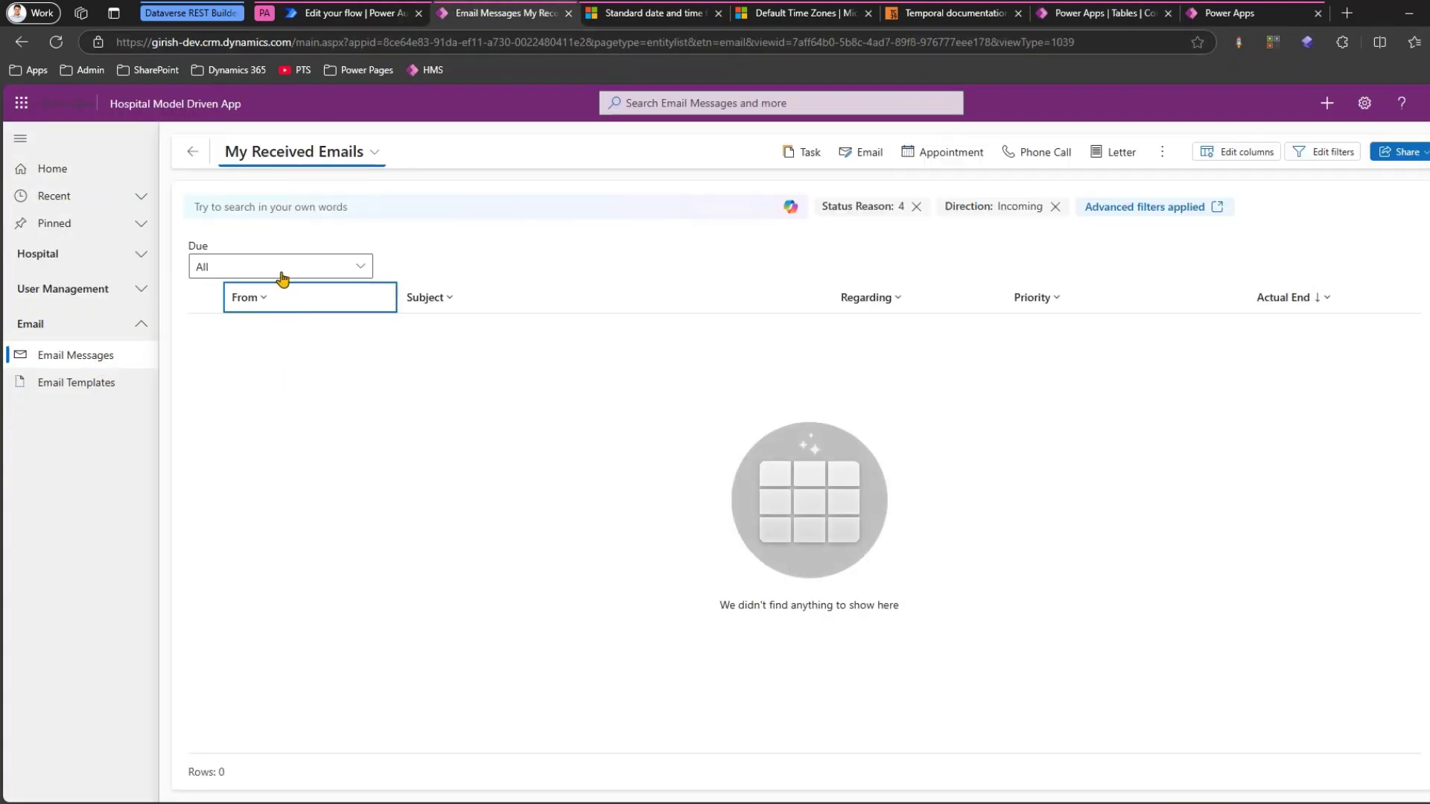
left_click(305, 152)
left_click(257, 216)
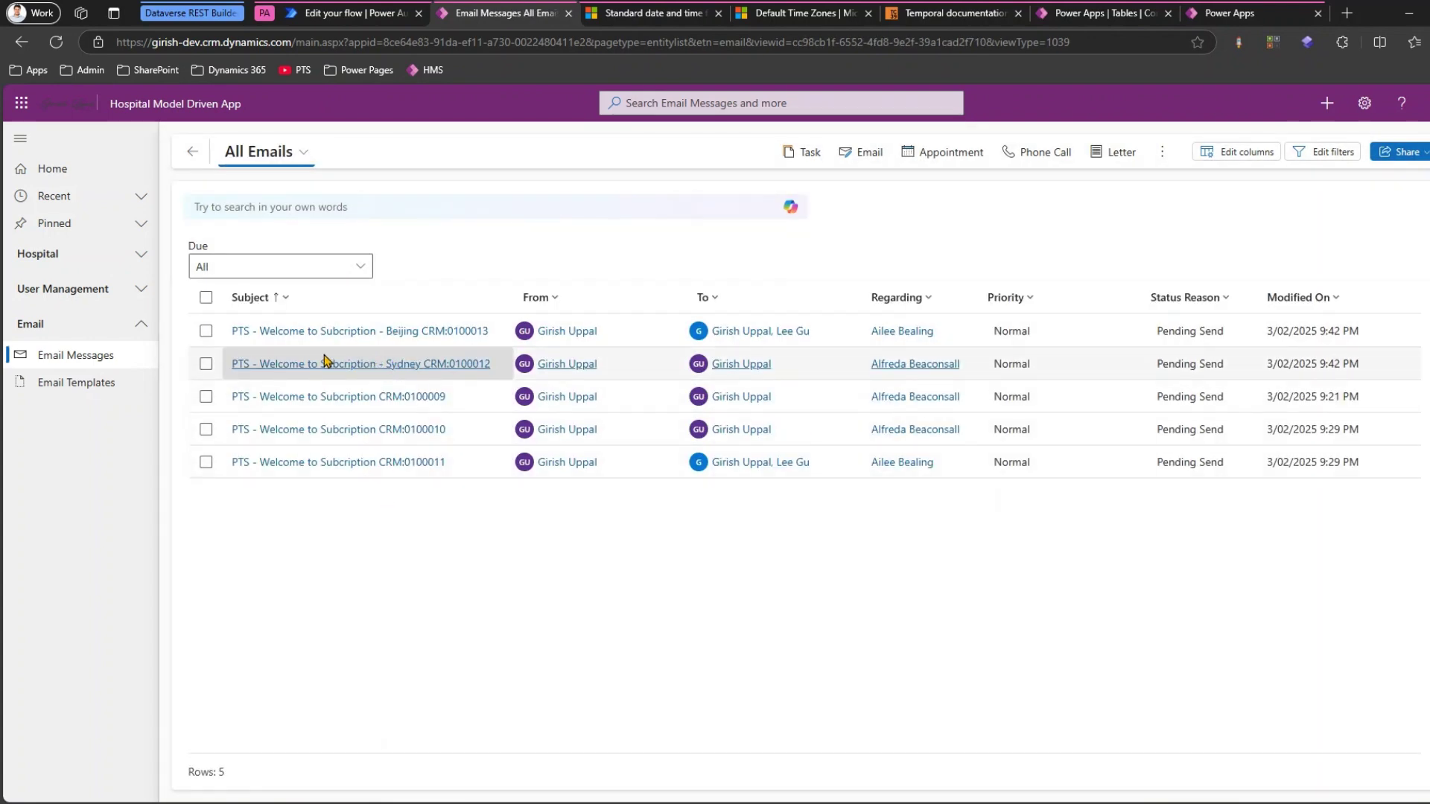
left_click(367, 365)
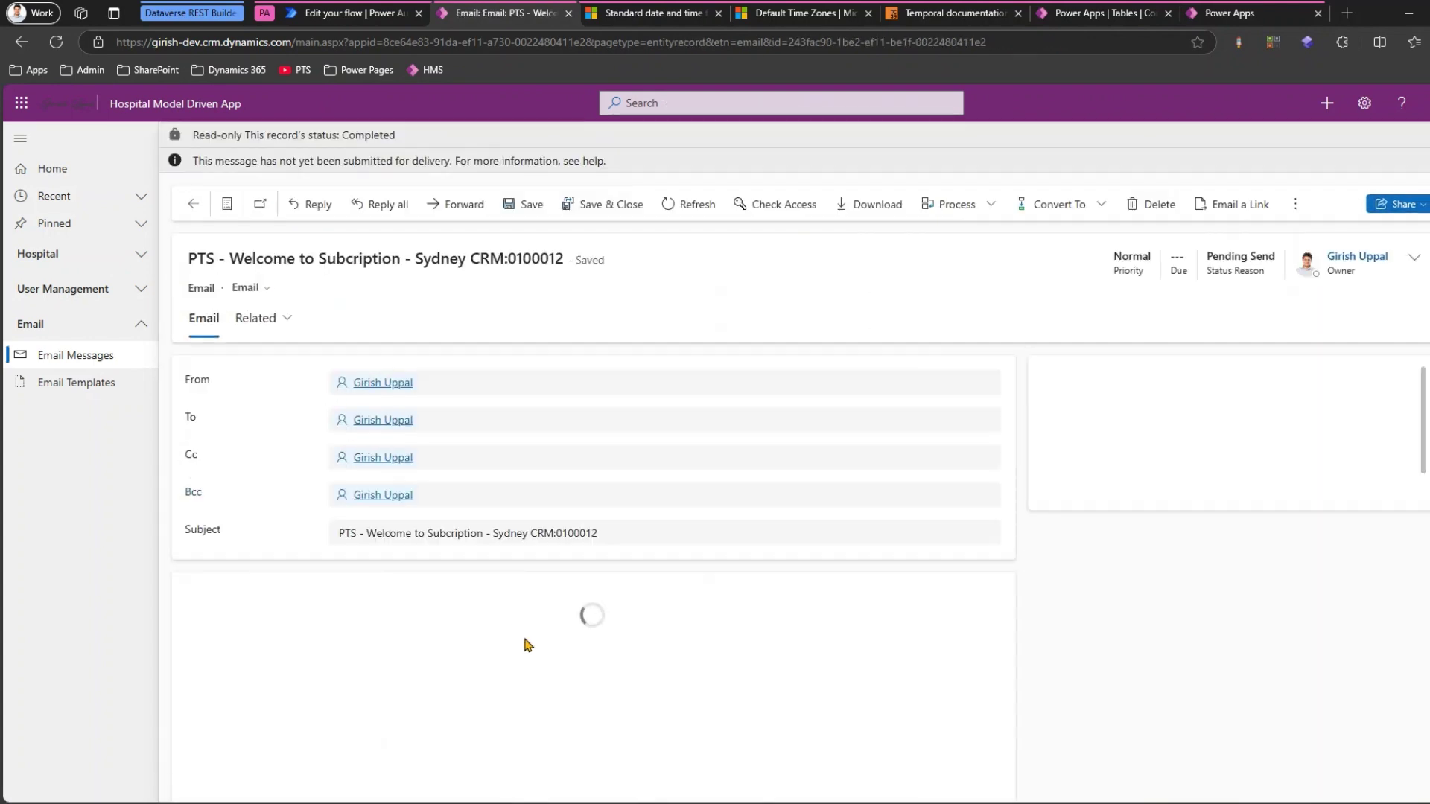
Check the email, city and last name values in the Sydney email's body
left_click_drag(229, 512, 300, 481)
double_click(290, 547)
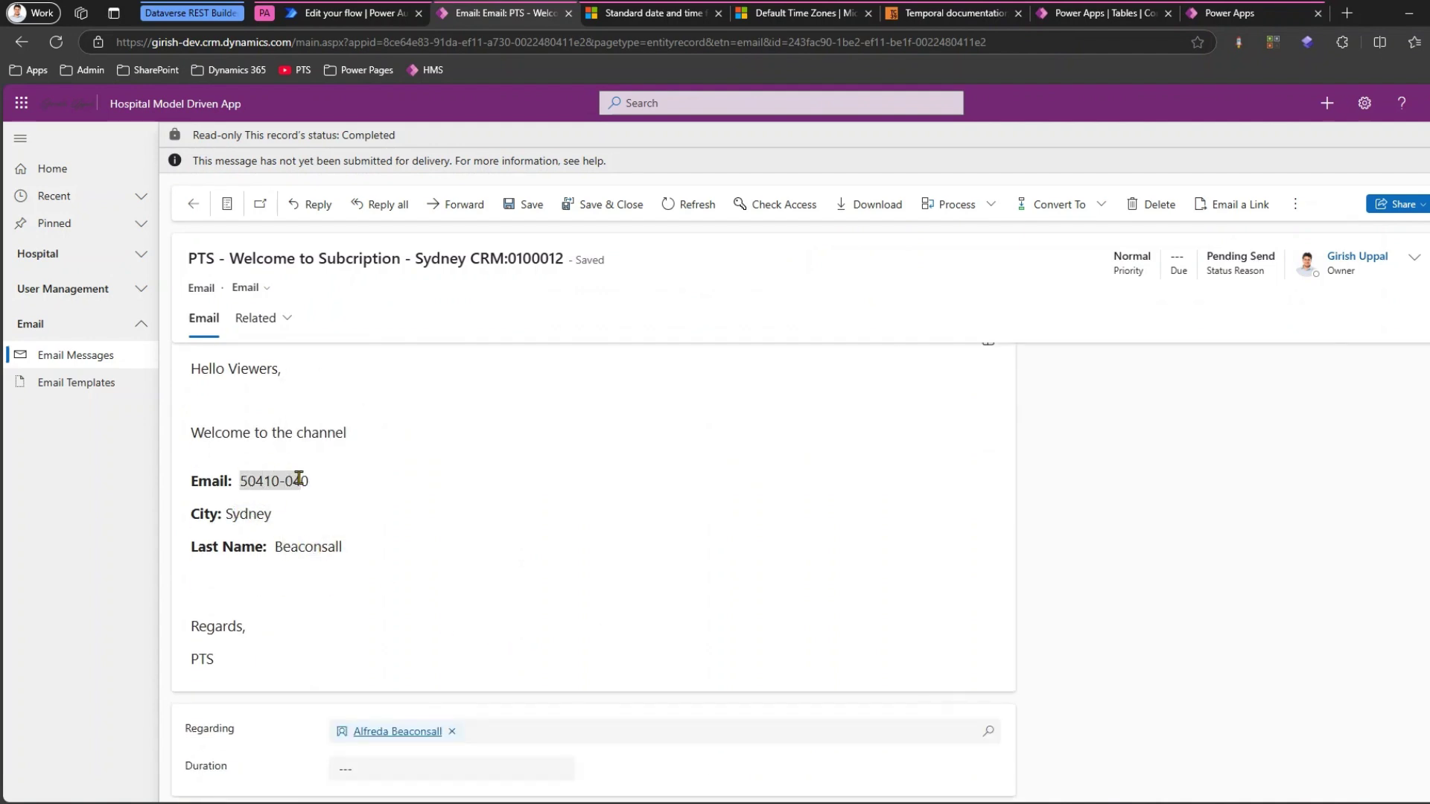
left_click(428, 548)
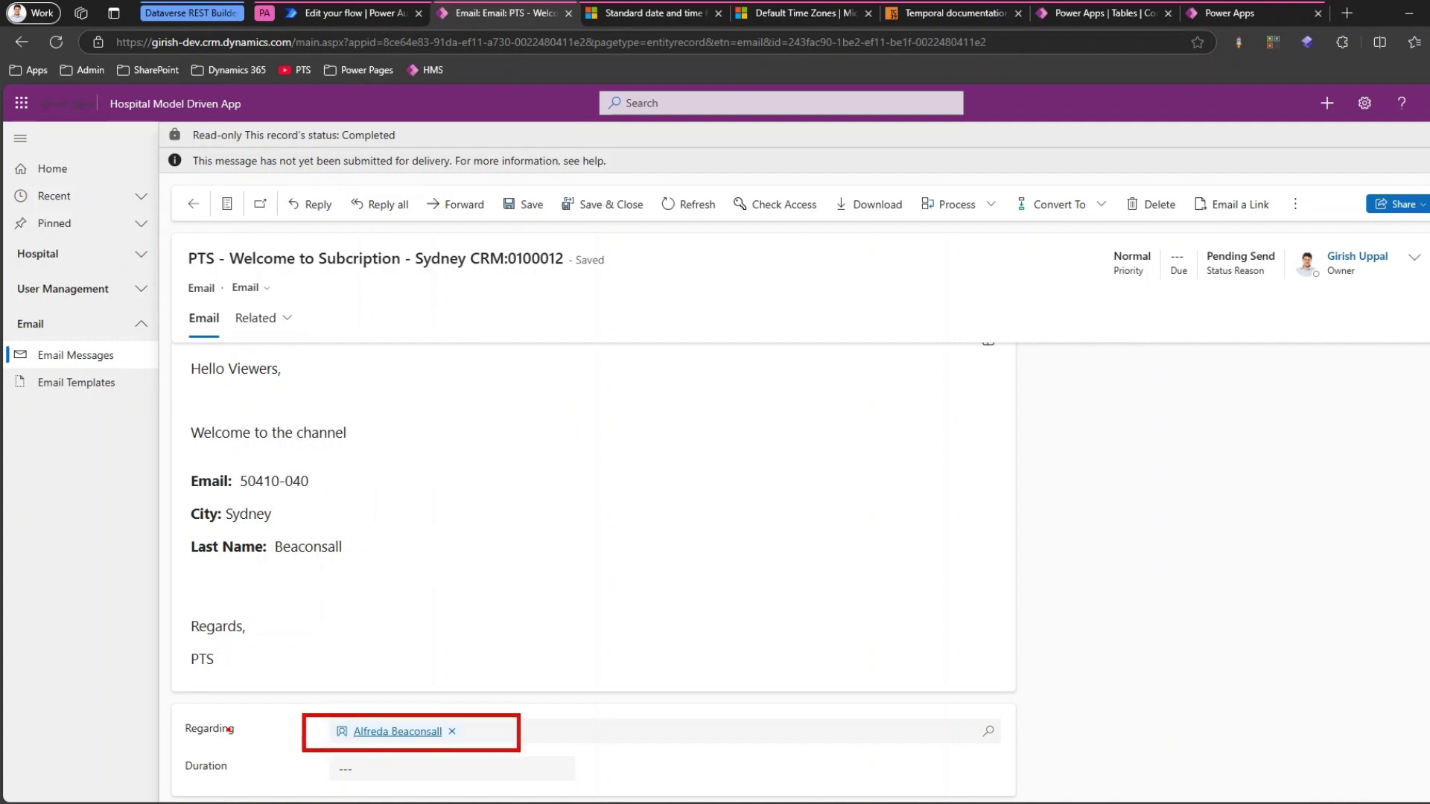
mouse_move(101, 671)
left_mouse_down()
mouse_move(195, 704)
mouse_move(201, 718)
mouse_move(186, 724)
left_mouse_up()
mouse_move(170, 452)
left_mouse_down()
mouse_move(201, 520)
mouse_move(412, 580)
left_mouse_up()
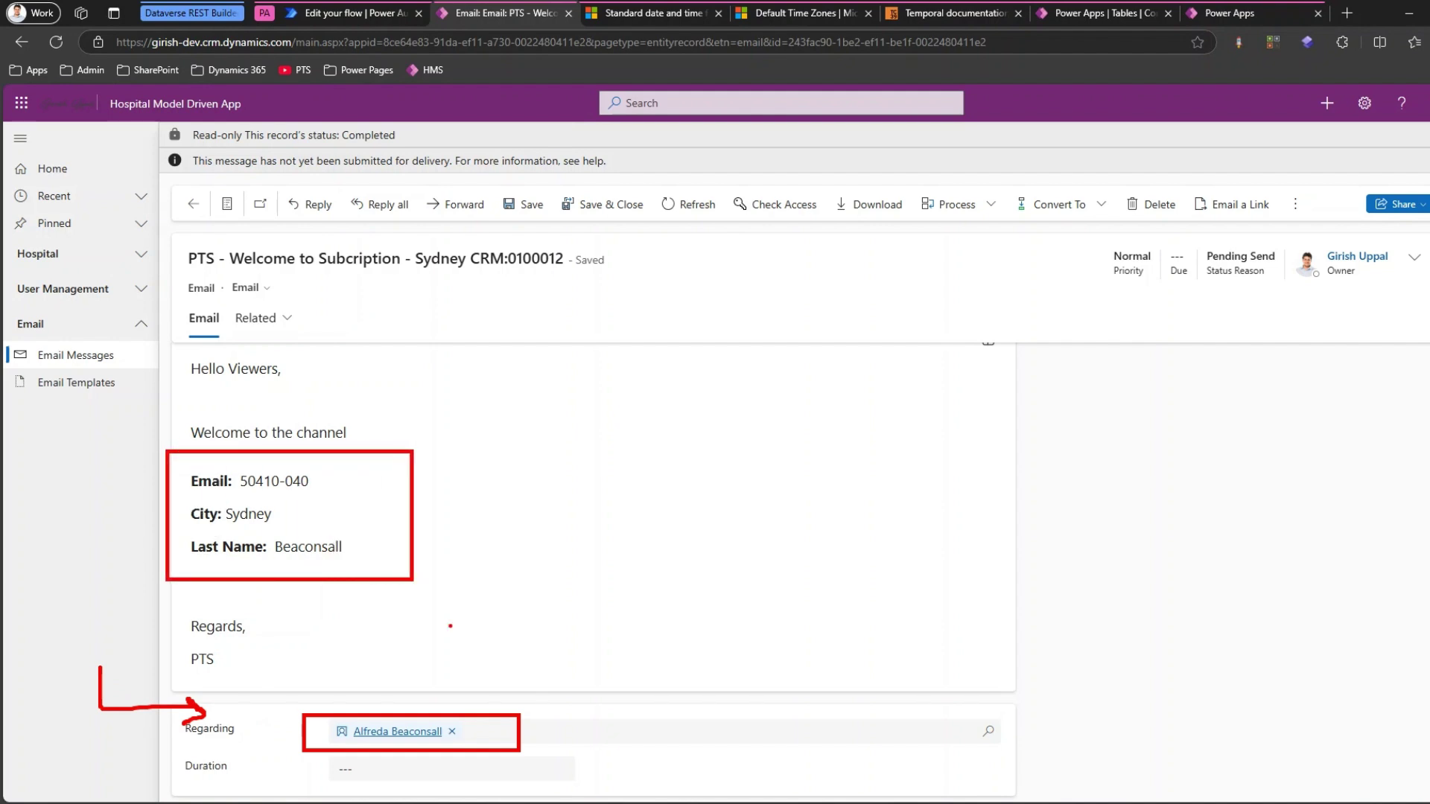
mouse_move(494, 689)
left_mouse_down()
mouse_move(462, 543)
mouse_move(426, 540)
mouse_move(430, 572)
left_mouse_up()
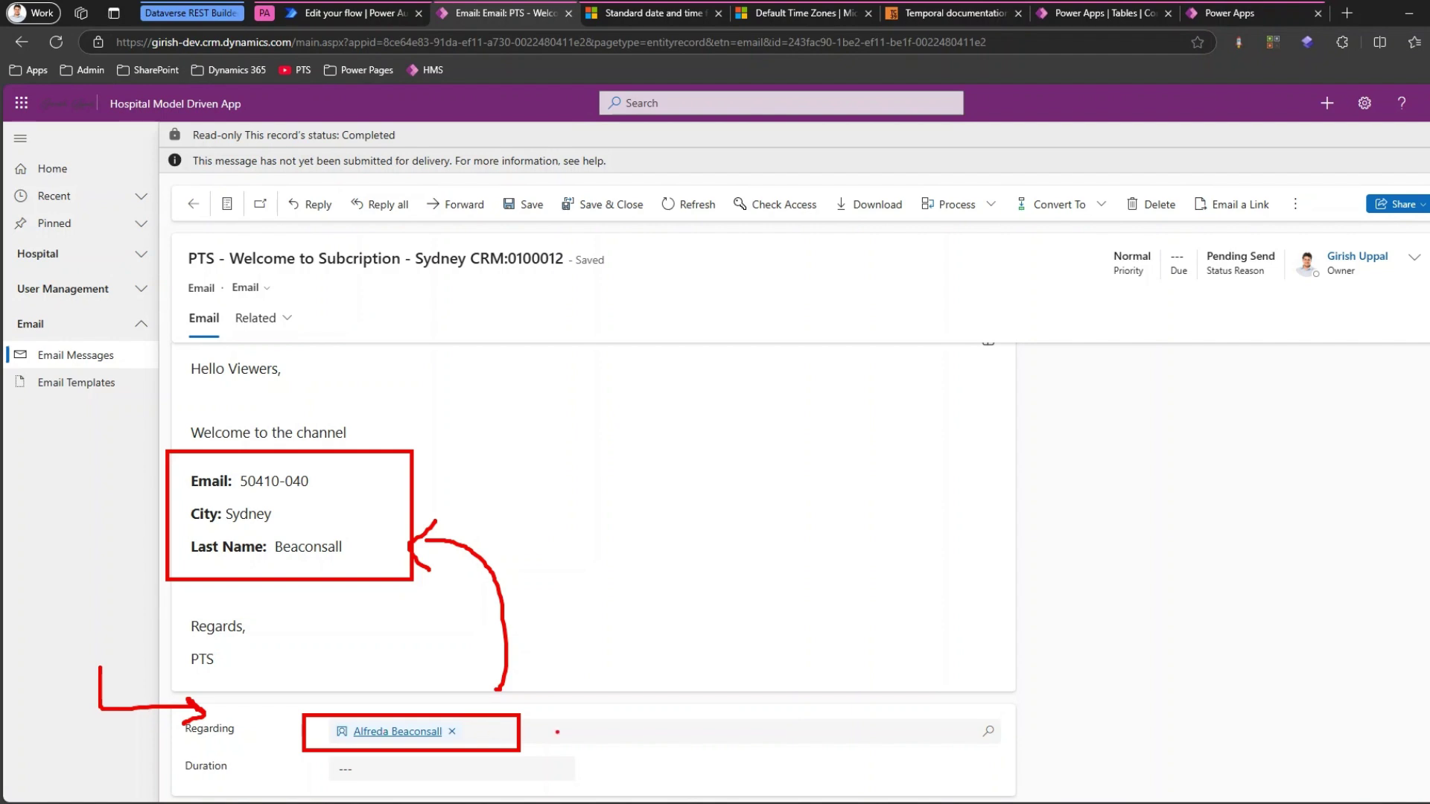
mouse_move(552, 713)
left_mouse_down()
mouse_move(553, 727)
mouse_move(704, 756)
left_mouse_up()
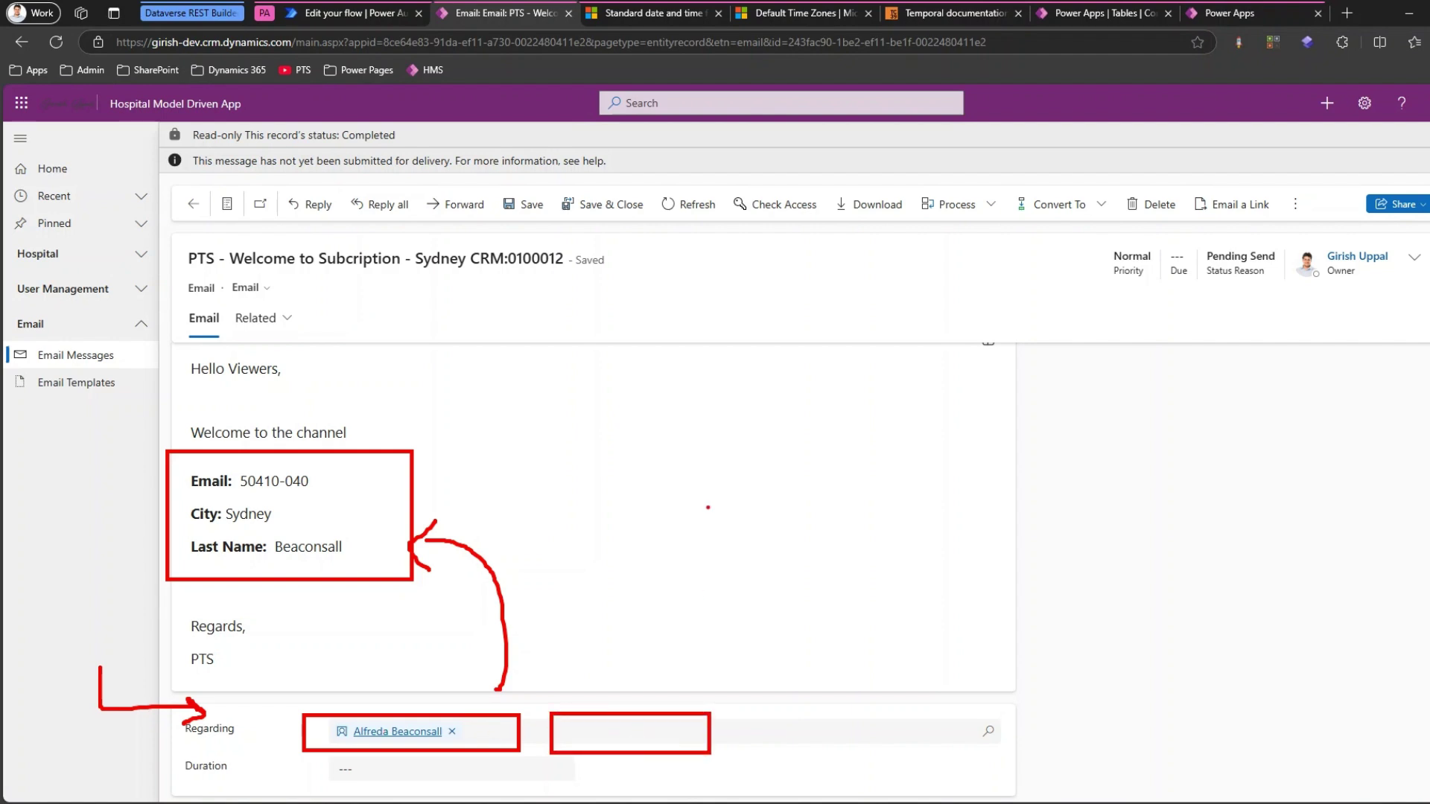
mouse_move(653, 464)
left_mouse_down()
mouse_move(871, 594)
mouse_move(653, 463)
left_mouse_up()
mouse_move(667, 707)
left_mouse_down()
mouse_move(654, 655)
mouse_move(700, 607)
mouse_move(692, 635)
left_mouse_up()
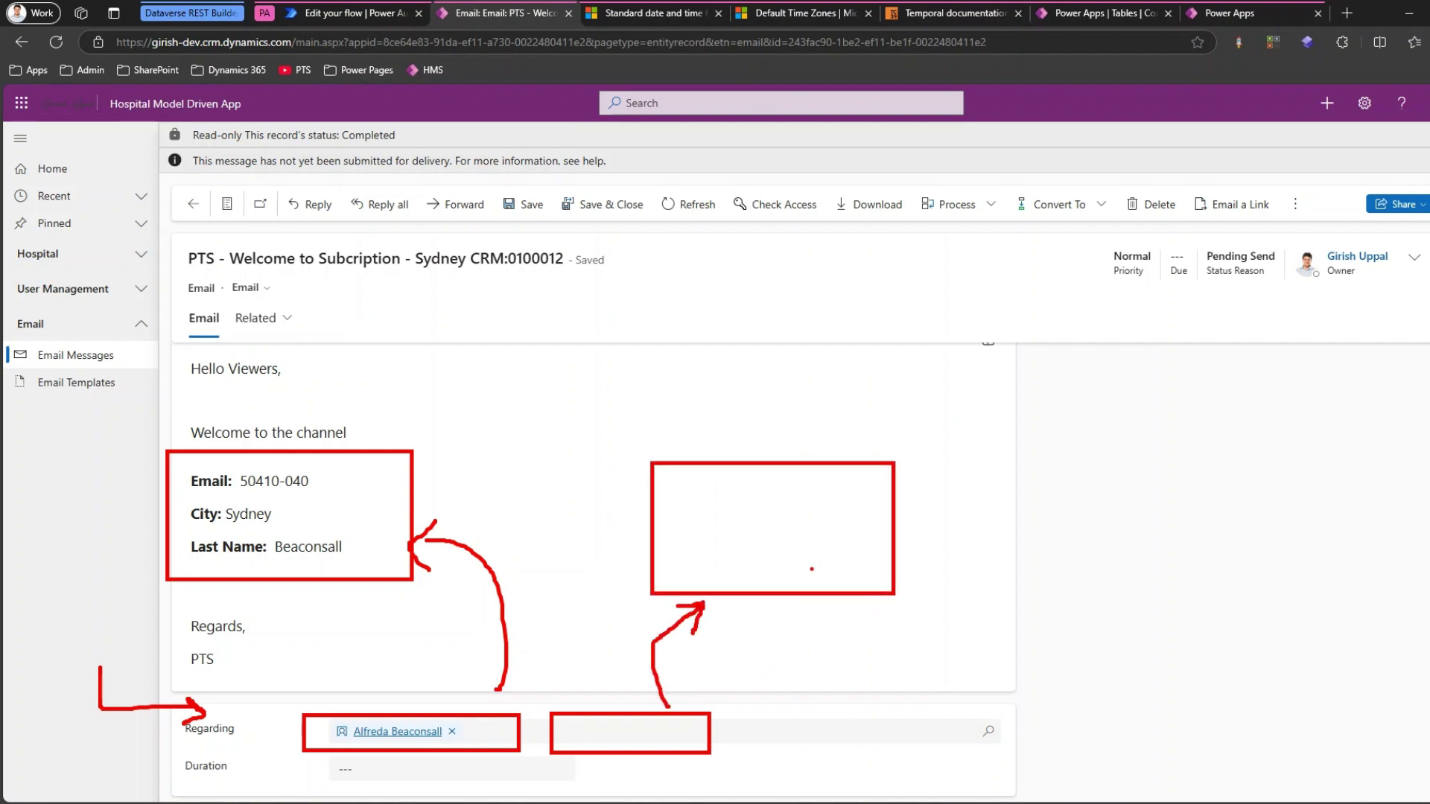